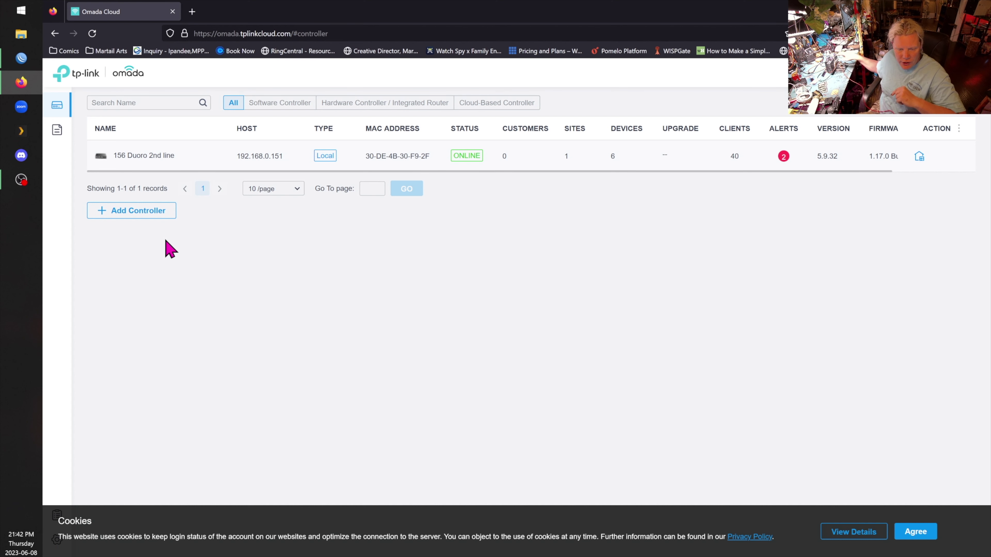
# Add hardware controller Omada Controller_E06F72 by pasting its device key and answering the captcha
pyautogui.click(153, 217)
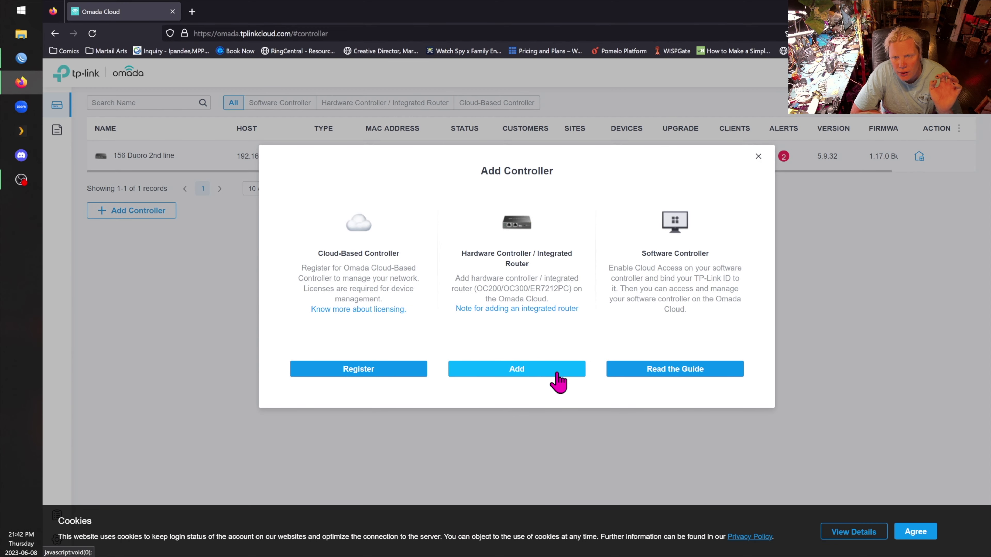
pyautogui.click(559, 381)
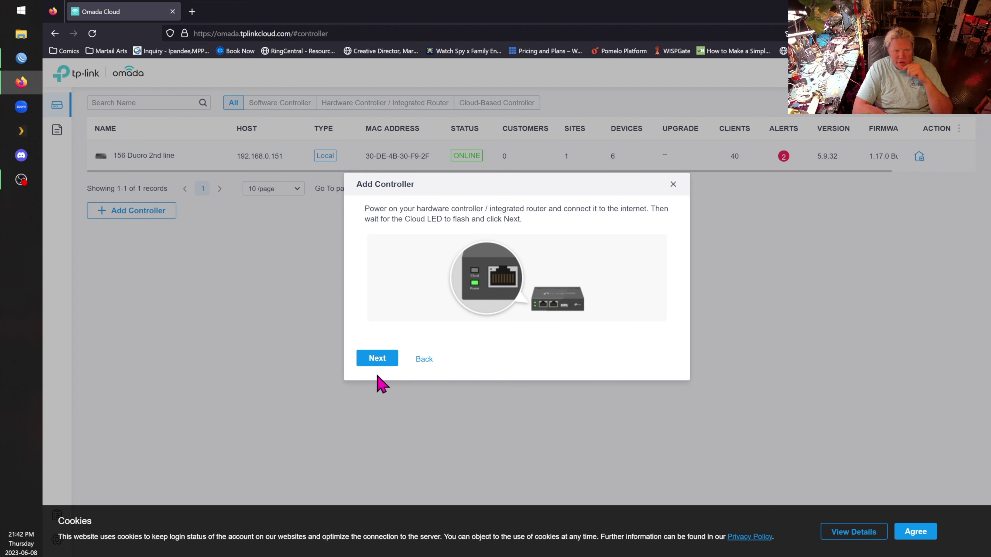
pyautogui.click(377, 358)
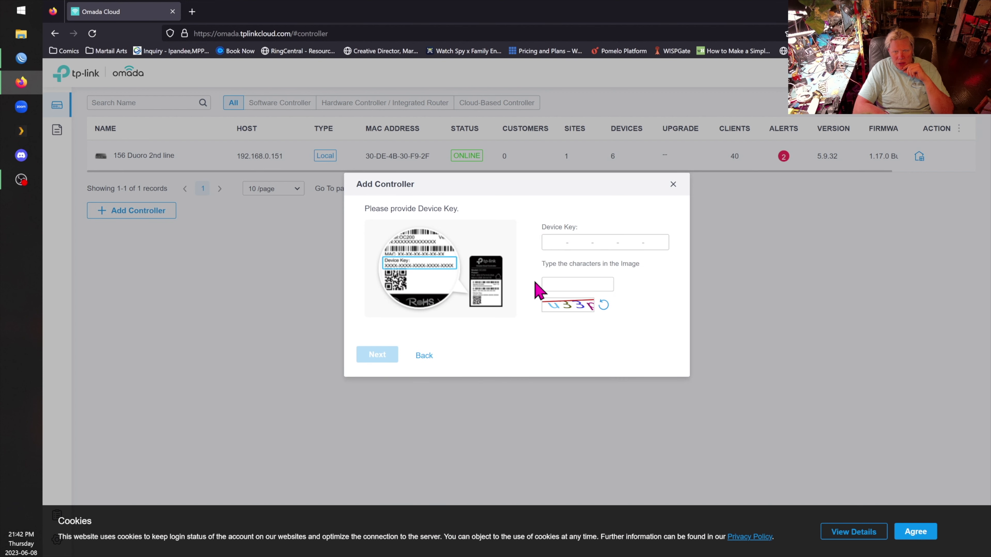
pyautogui.click(551, 238)
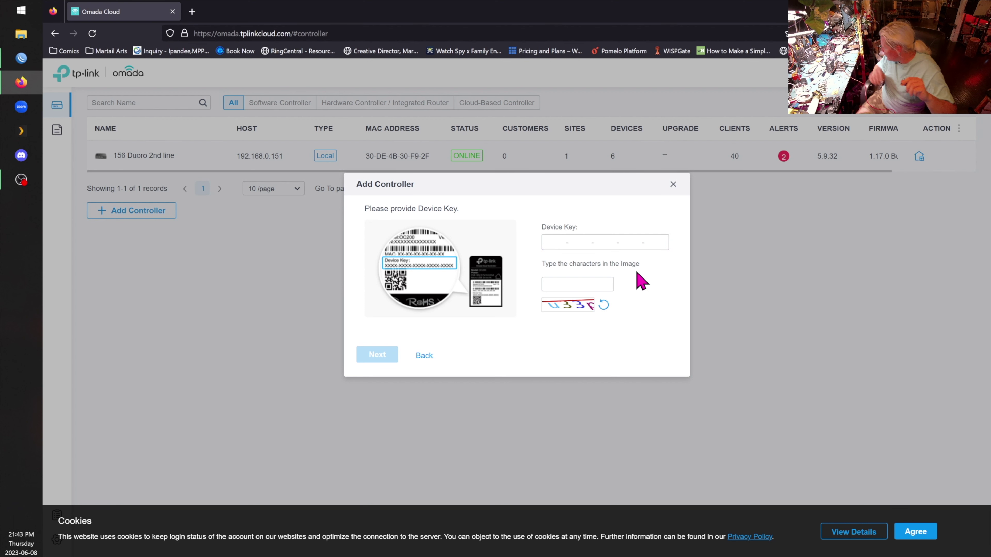
pyautogui.hotkey('ctrl', 'v')
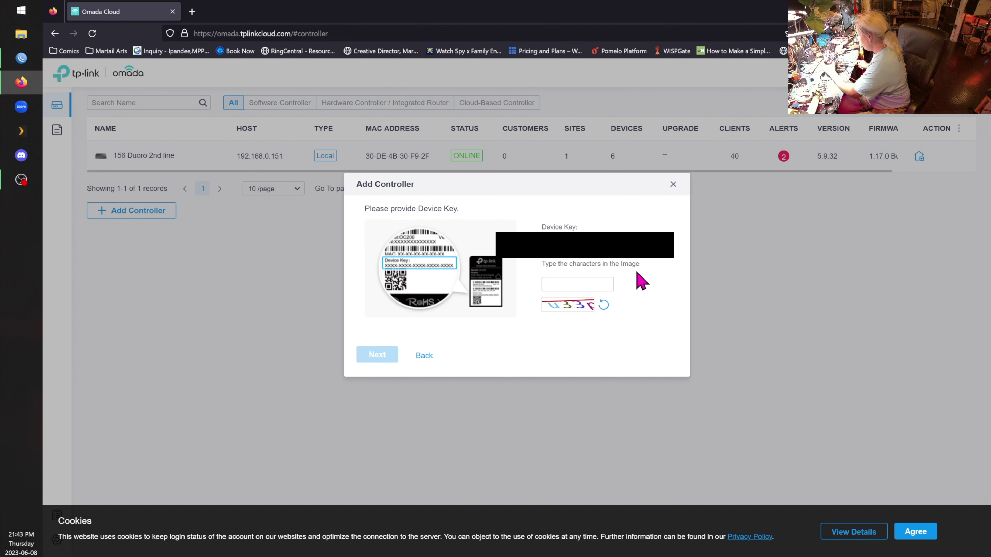
pyautogui.click(566, 280)
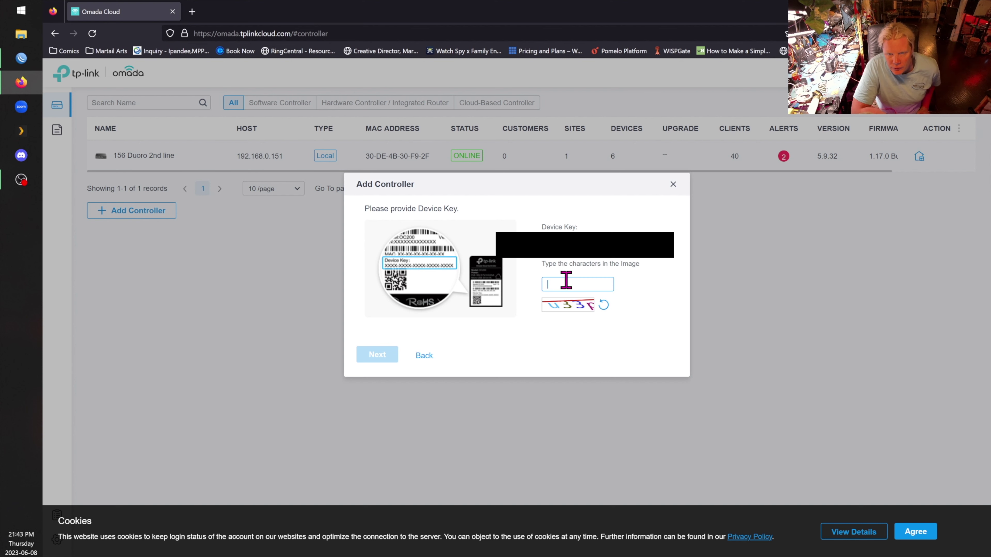
pyautogui.write('u33p')
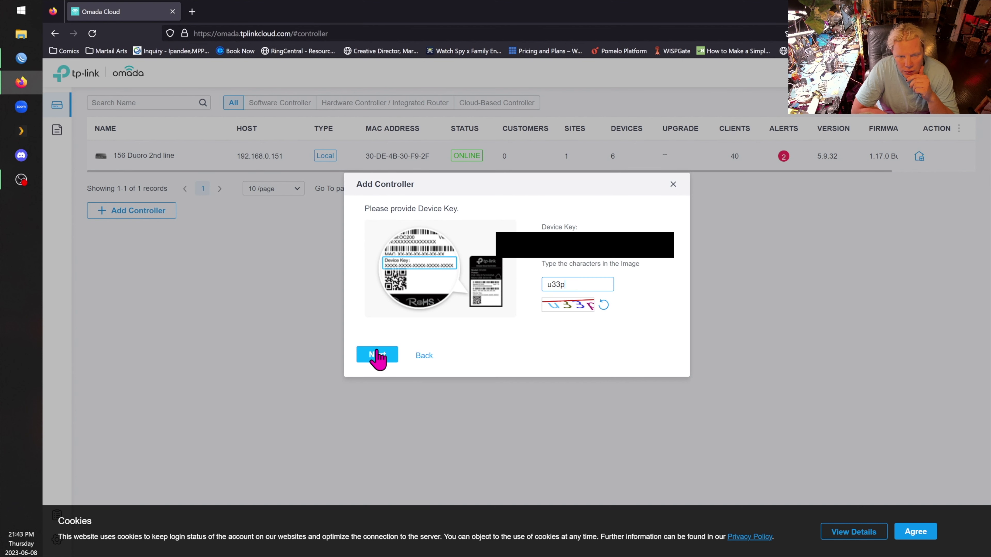
pyautogui.click(377, 353)
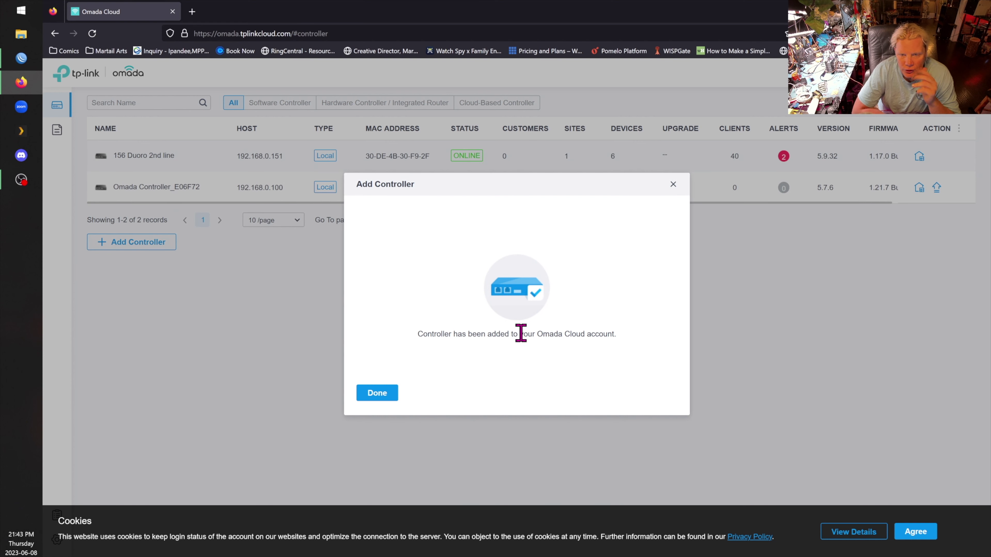
# Open the new controller's Config settings and replace its name with Mum_Dads
pyautogui.click(375, 394)
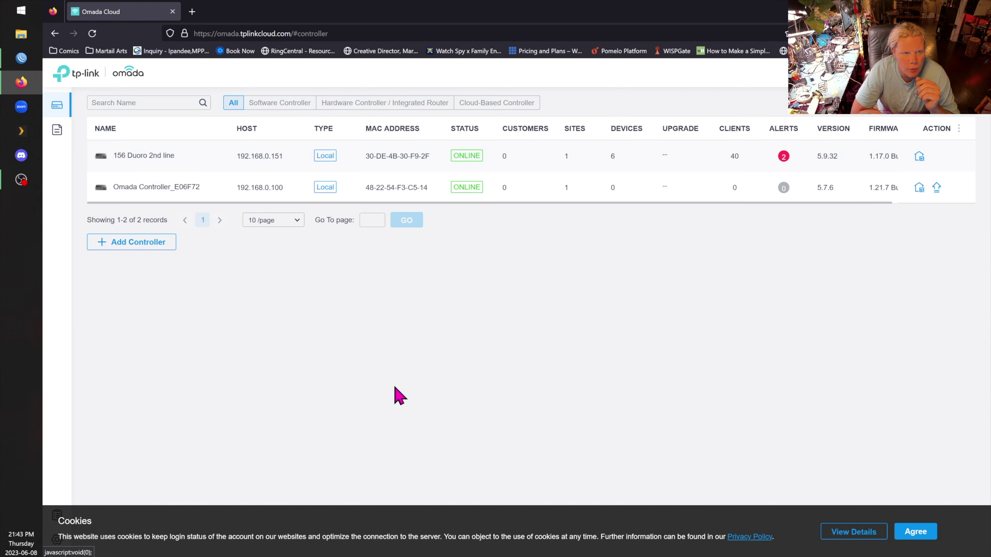
pyautogui.click(196, 188)
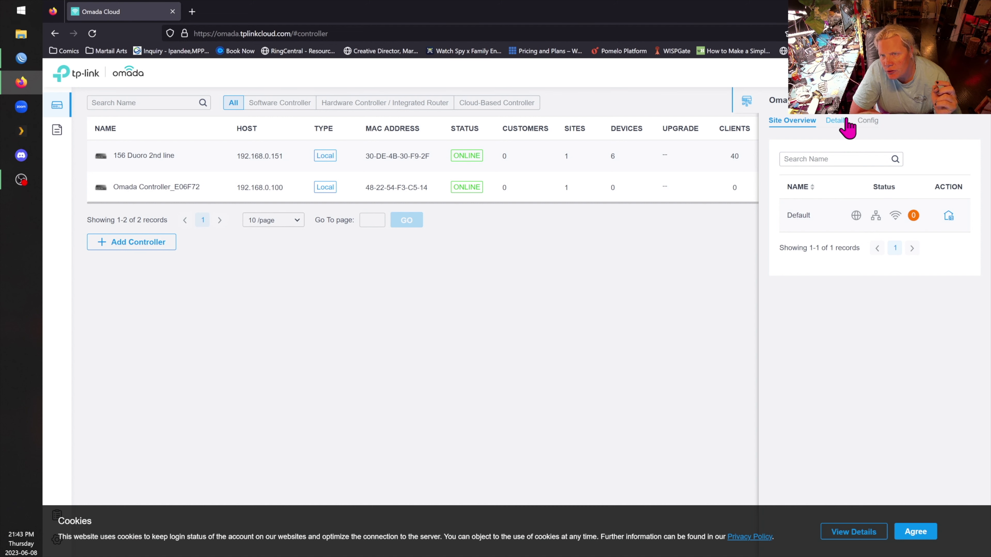
pyautogui.click(866, 121)
pyautogui.doubleClick(851, 190)
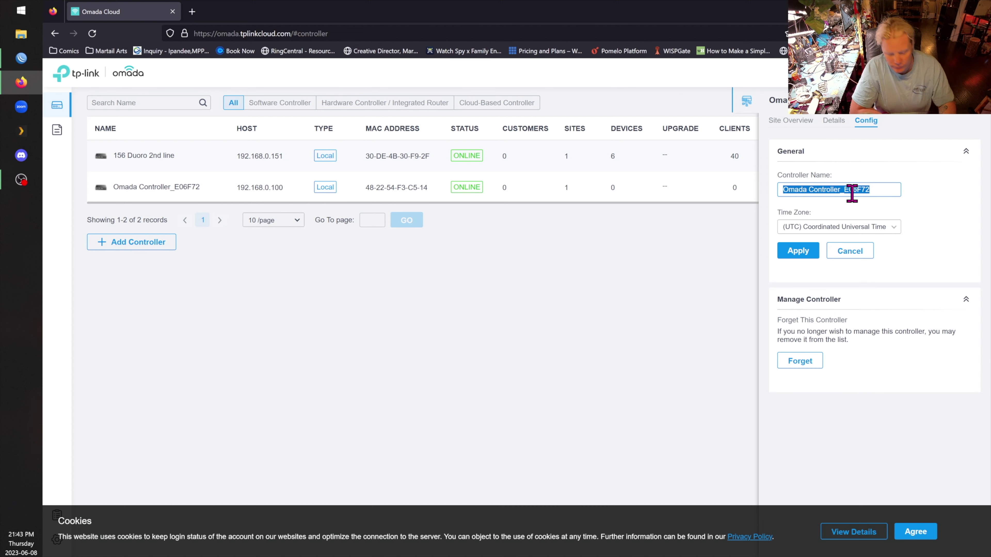
pyautogui.write('Mum_Dads')
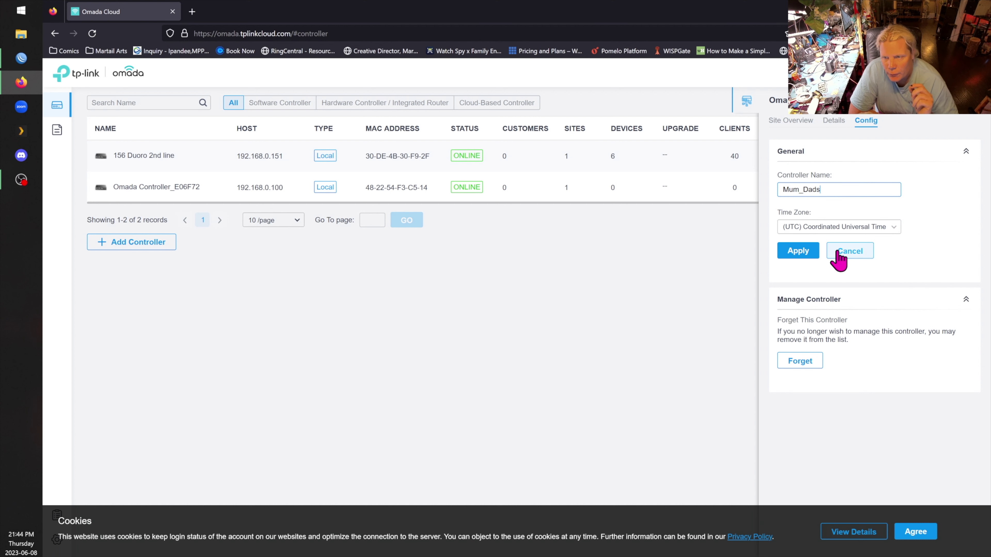
# Leave the time zone at UTC and apply the Mum_Dads name
pyautogui.click(860, 230)
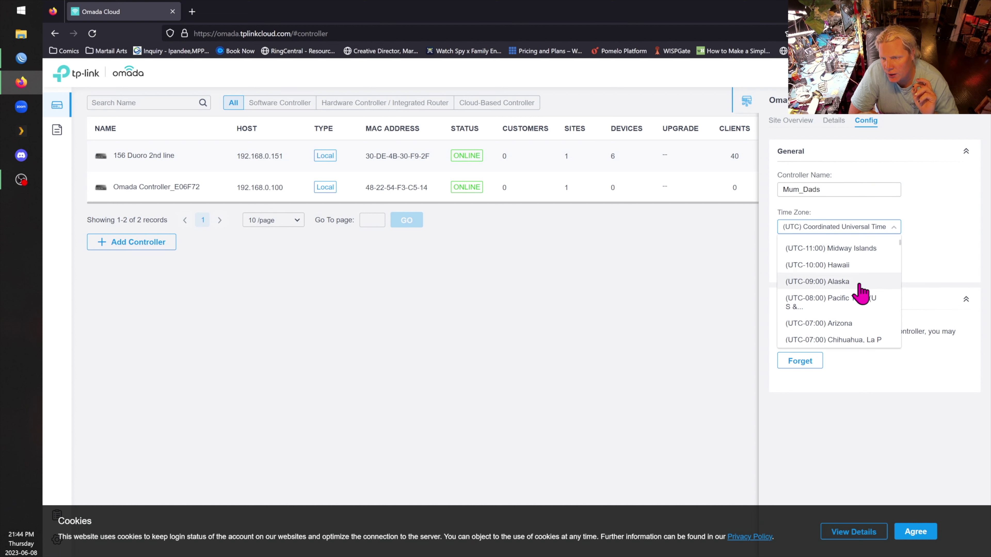
pyautogui.scroll(-5, 861, 287)
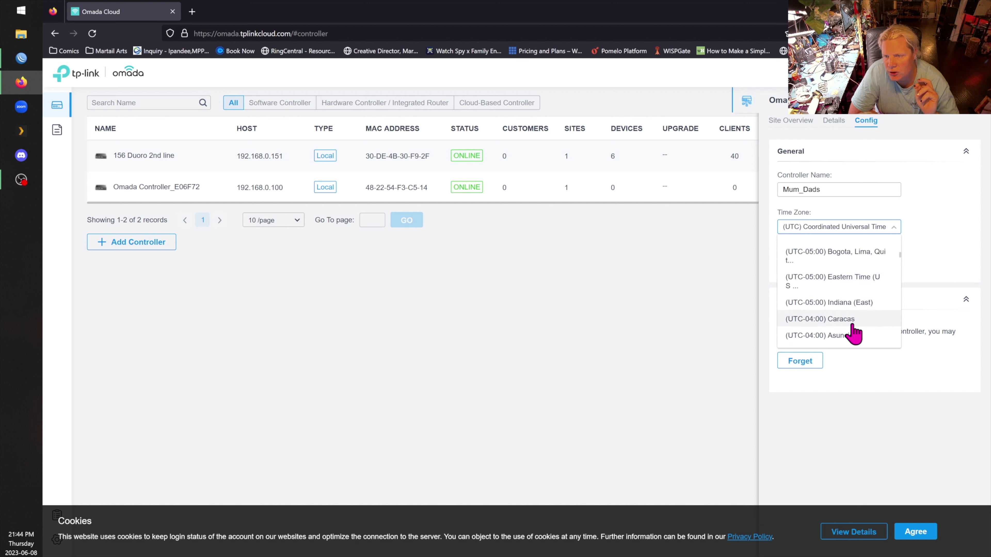
pyautogui.scroll(-1, 867, 316)
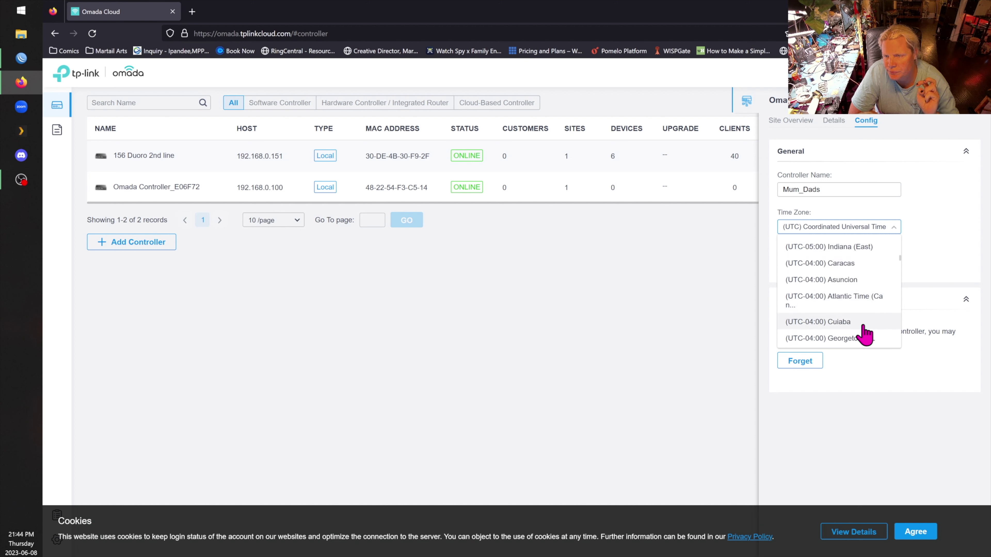
pyautogui.scroll(-2, 867, 331)
pyautogui.scroll(4, 880, 322)
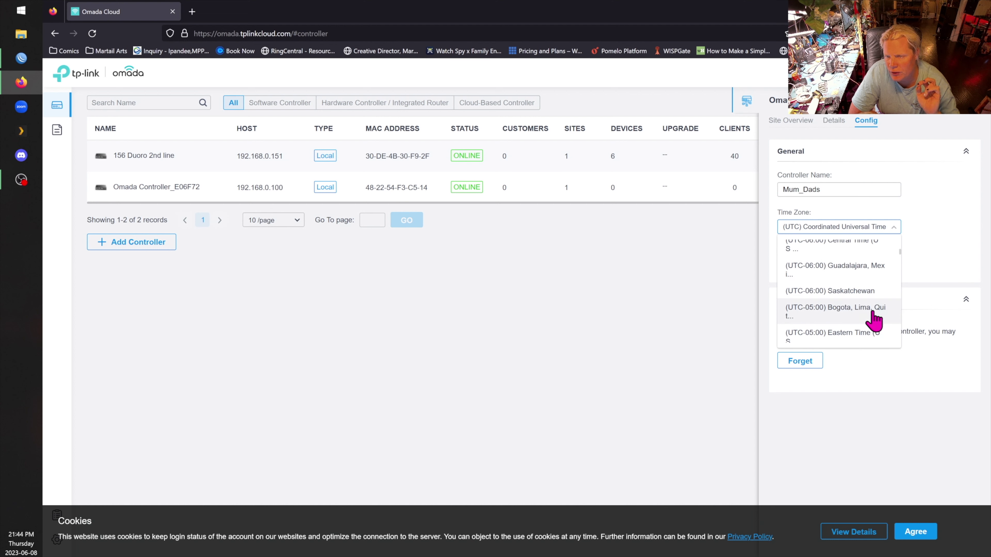
pyautogui.scroll(-1, 876, 316)
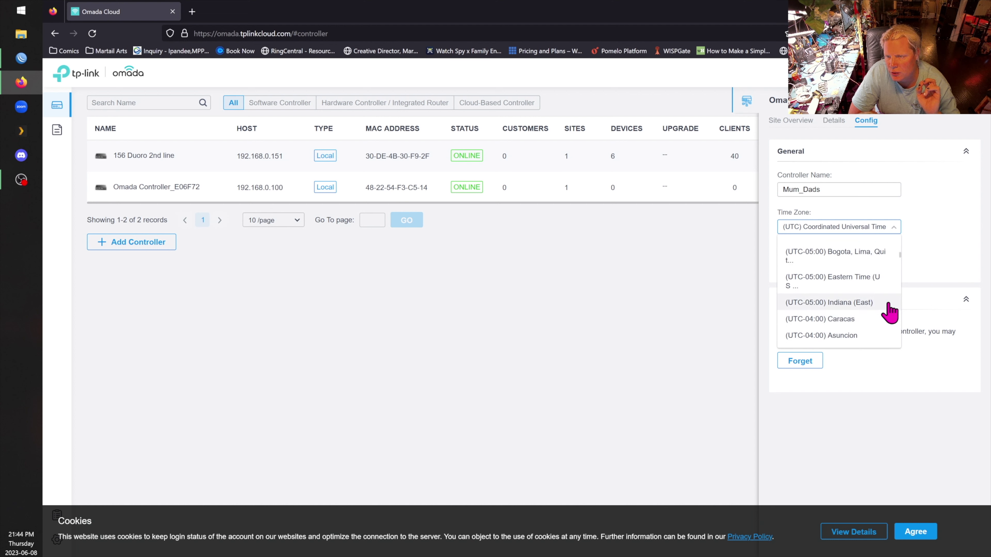
pyautogui.scroll(5, 873, 308)
pyautogui.click(878, 231)
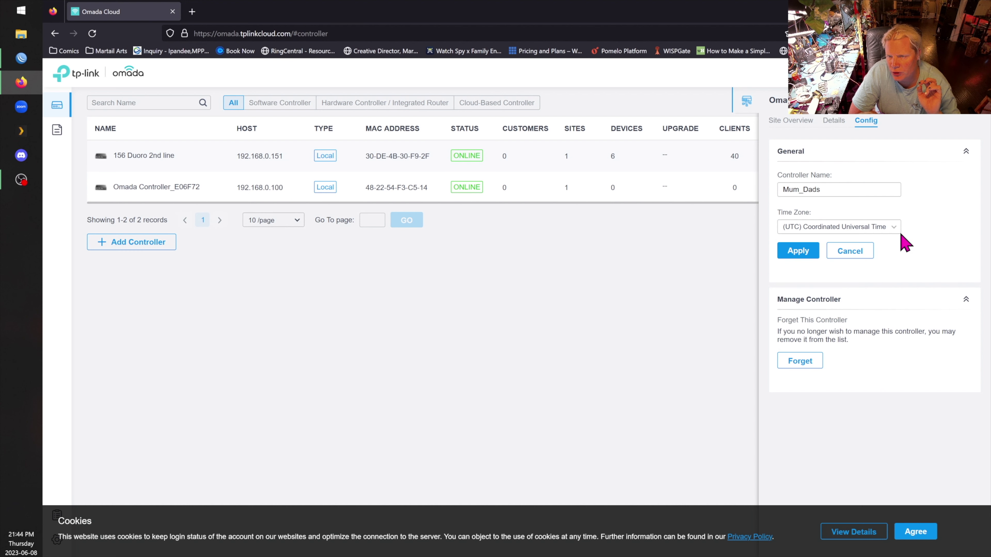
pyautogui.click(798, 251)
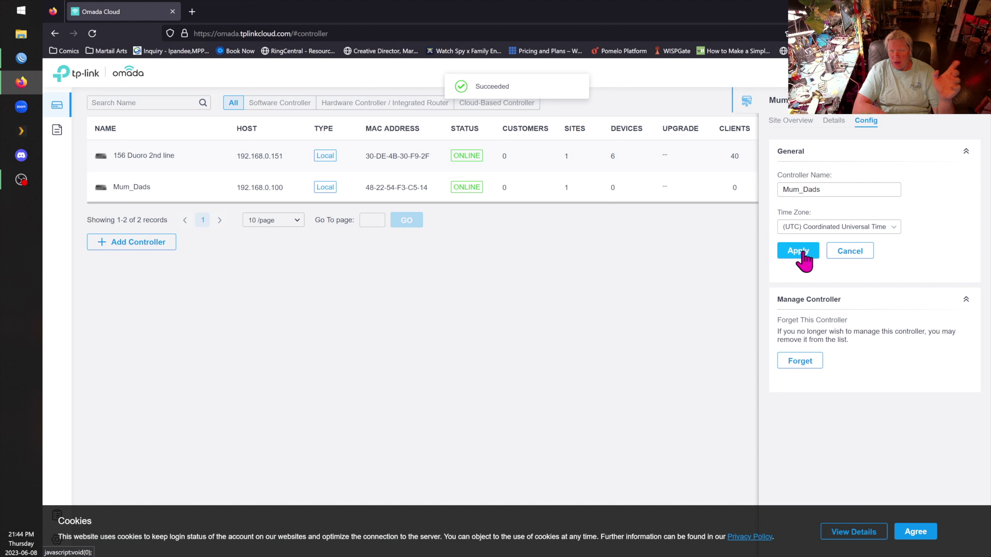
# Close the Mum_Dads site details panel and launch the controller from its Action column
pyautogui.click(241, 186)
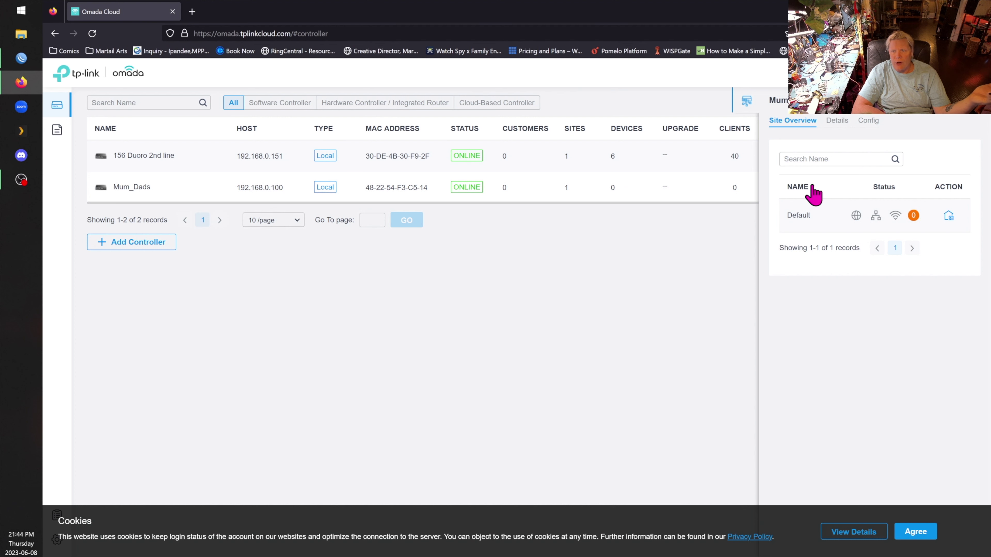
pyautogui.click(554, 197)
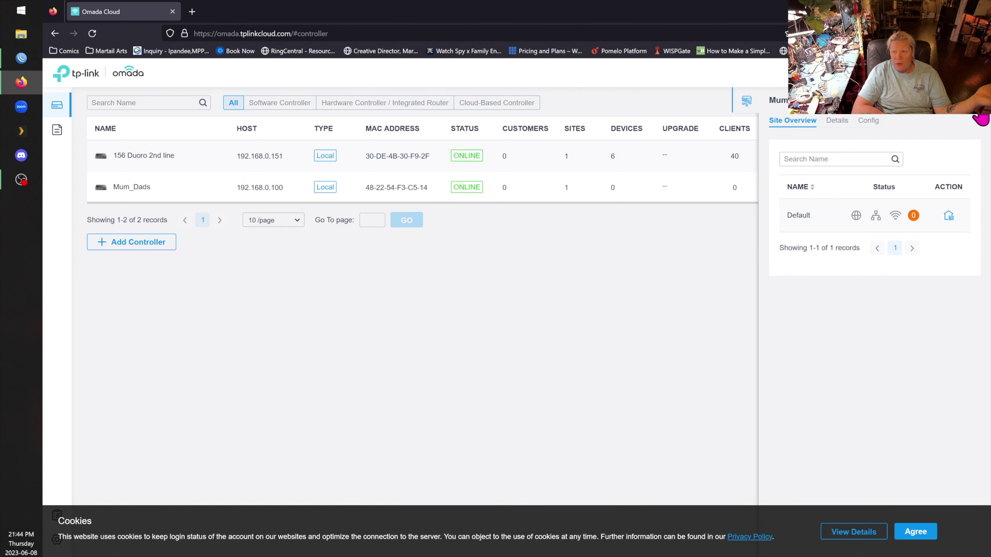
pyautogui.click(972, 105)
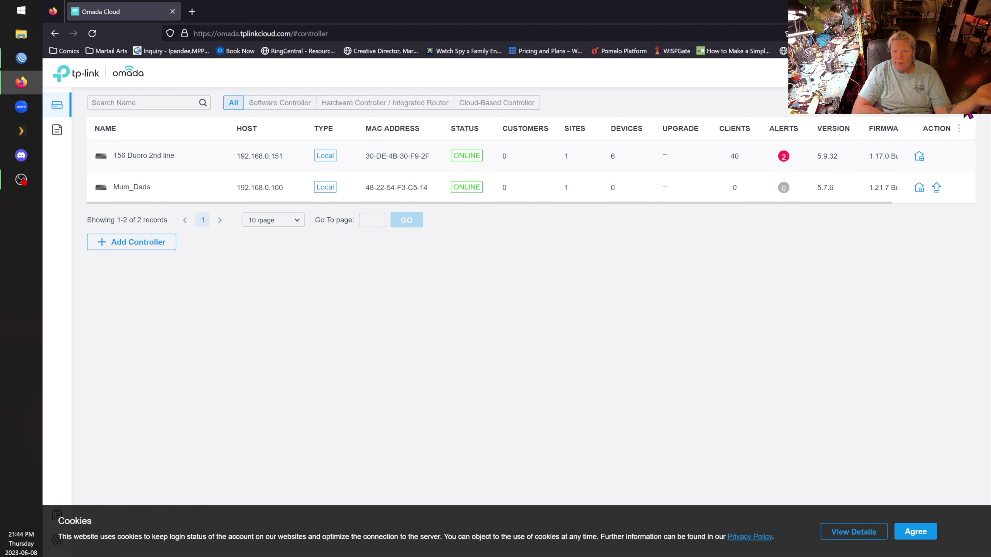
pyautogui.click(919, 188)
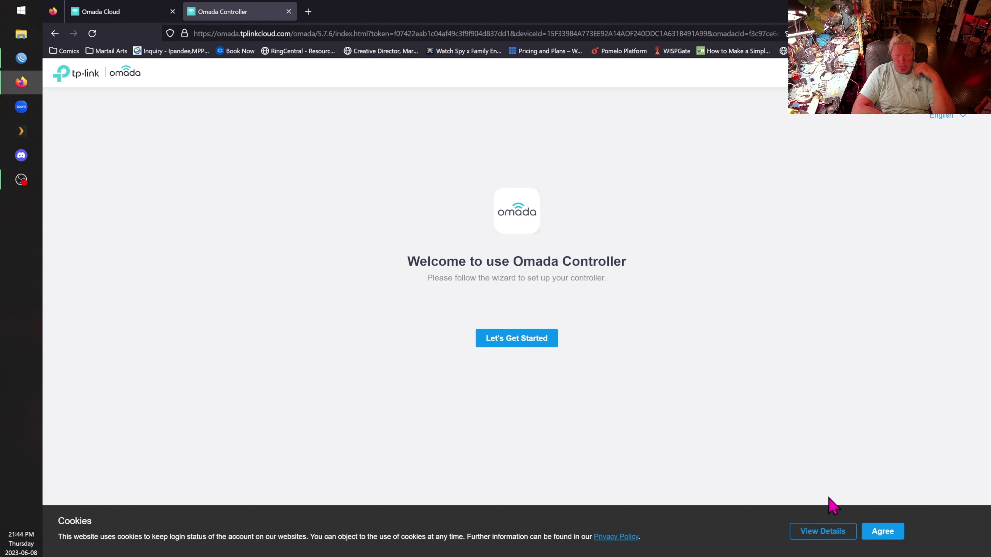
# Accept cookies, start the wizard, and set country Canada with the Home scenario
pyautogui.click(879, 533)
pyautogui.click(497, 338)
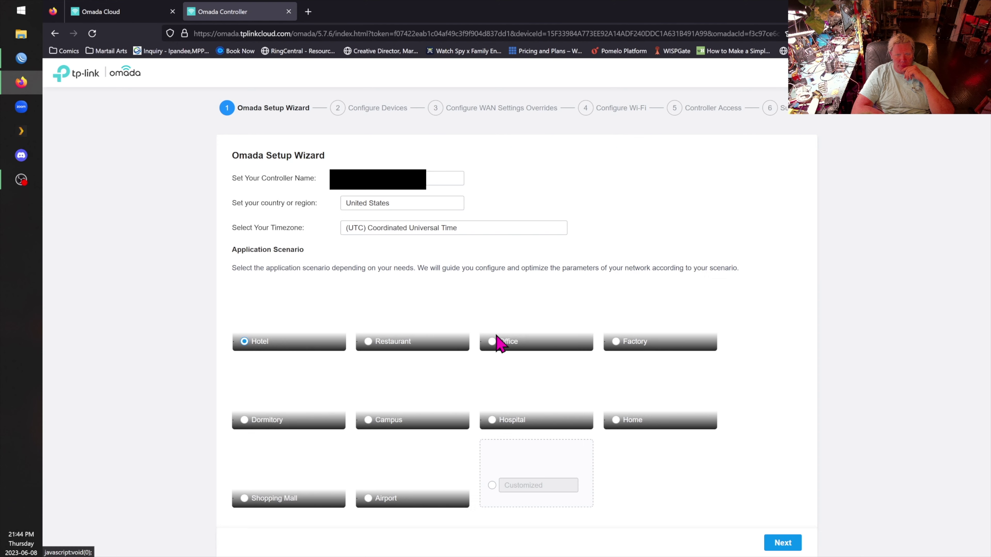
pyautogui.click(439, 203)
pyautogui.click(432, 222)
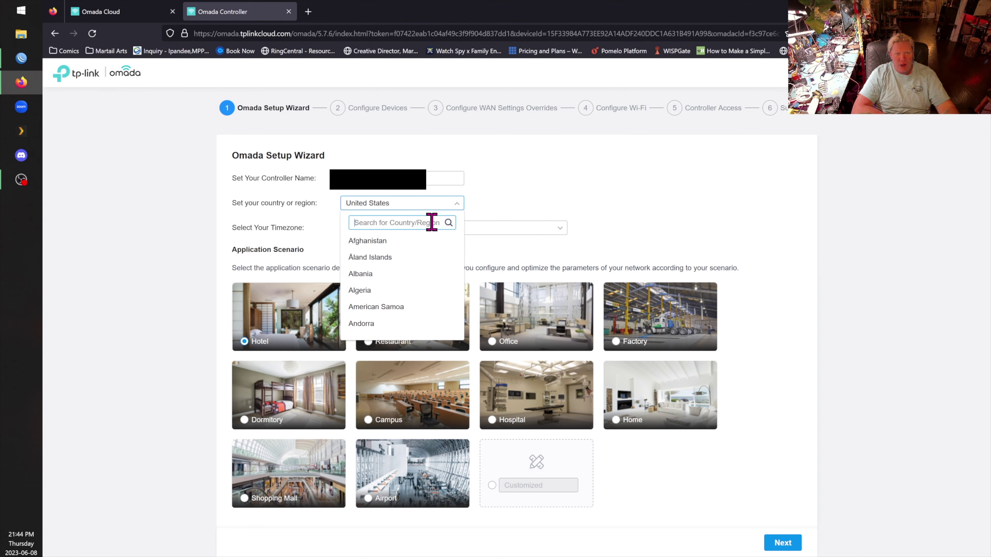
pyautogui.write('can')
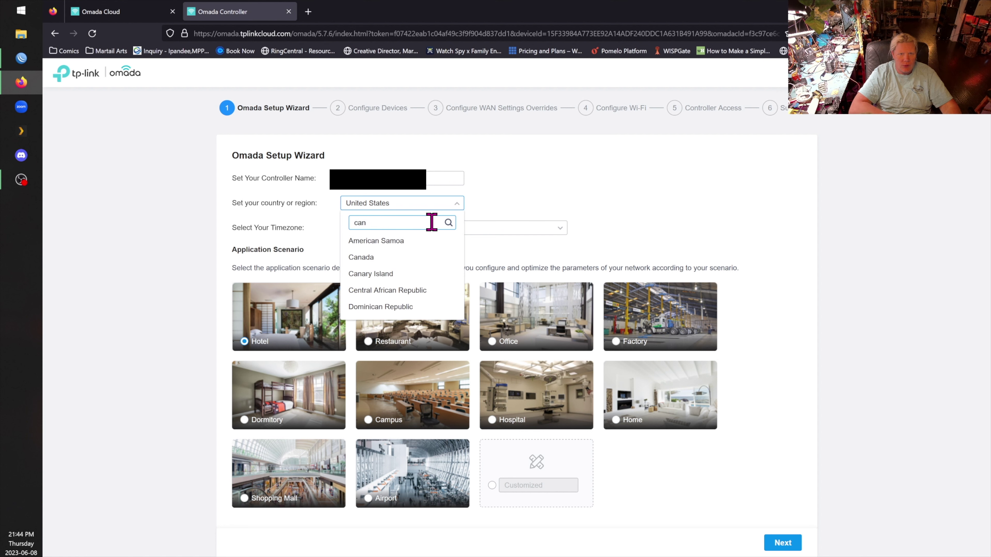
pyautogui.click(402, 263)
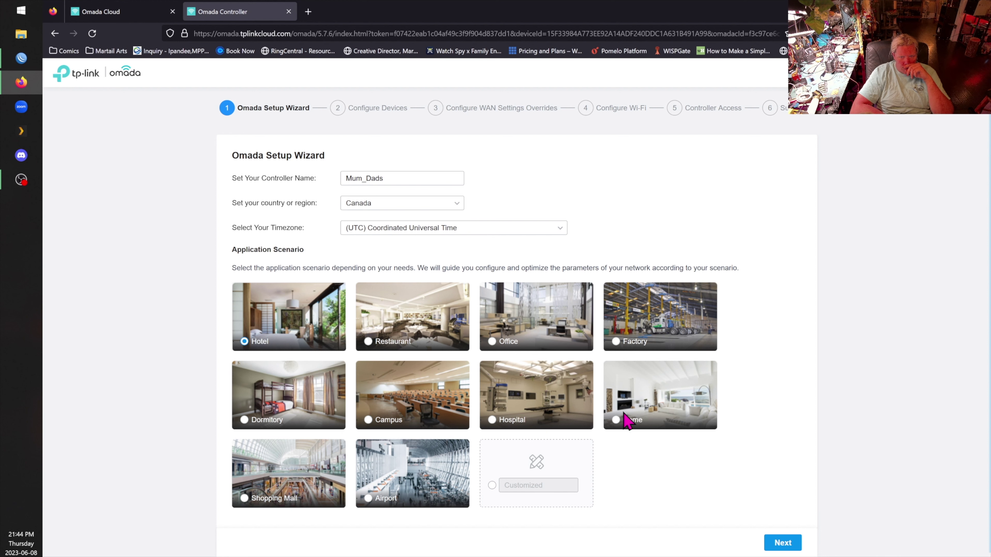
pyautogui.click(624, 426)
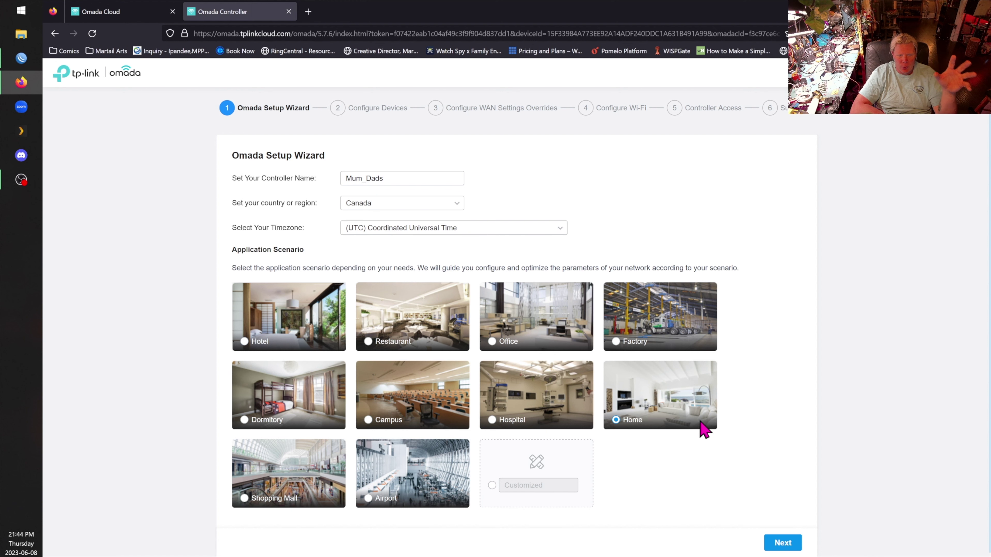
pyautogui.click(786, 544)
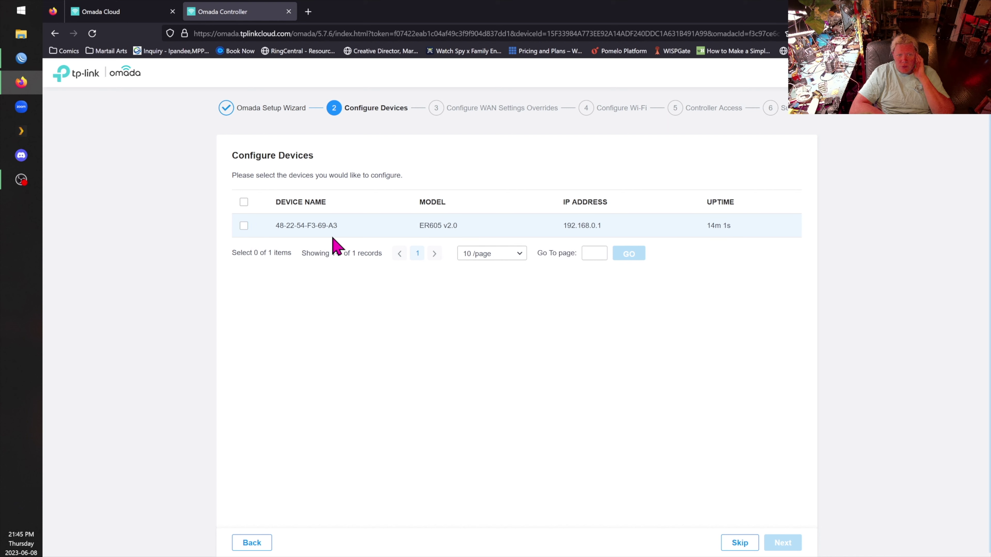
# Select the ER605 v2.0 gateway and continue to WAN settings overrides
pyautogui.click(244, 226)
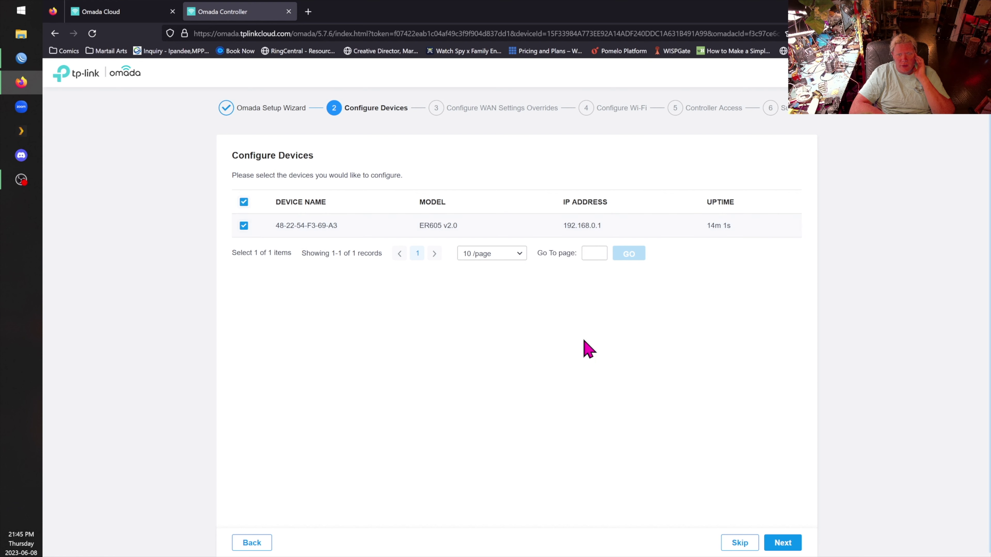
pyautogui.click(794, 546)
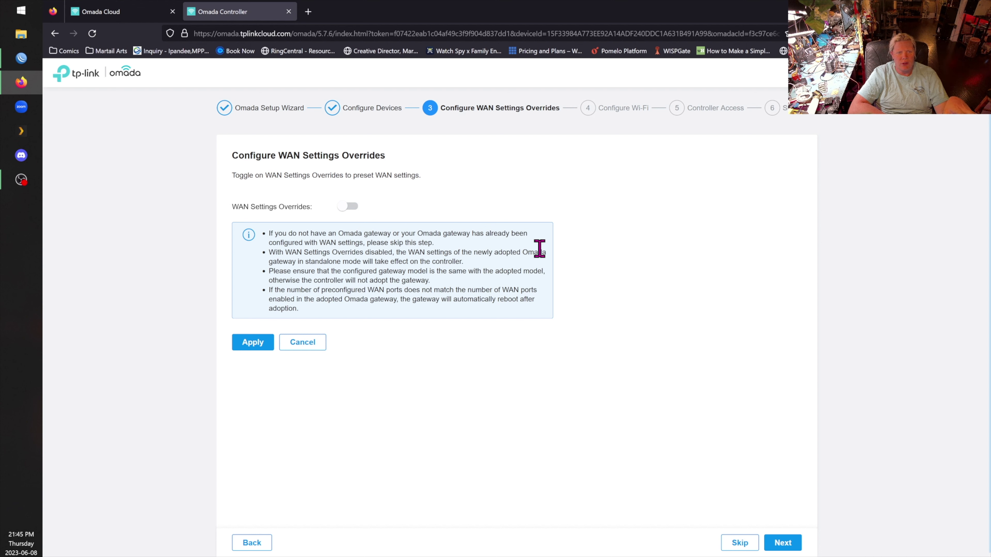
# Enable WAN overrides with 5-minute online detection and description StarLink, apply, and continue
pyautogui.click(351, 208)
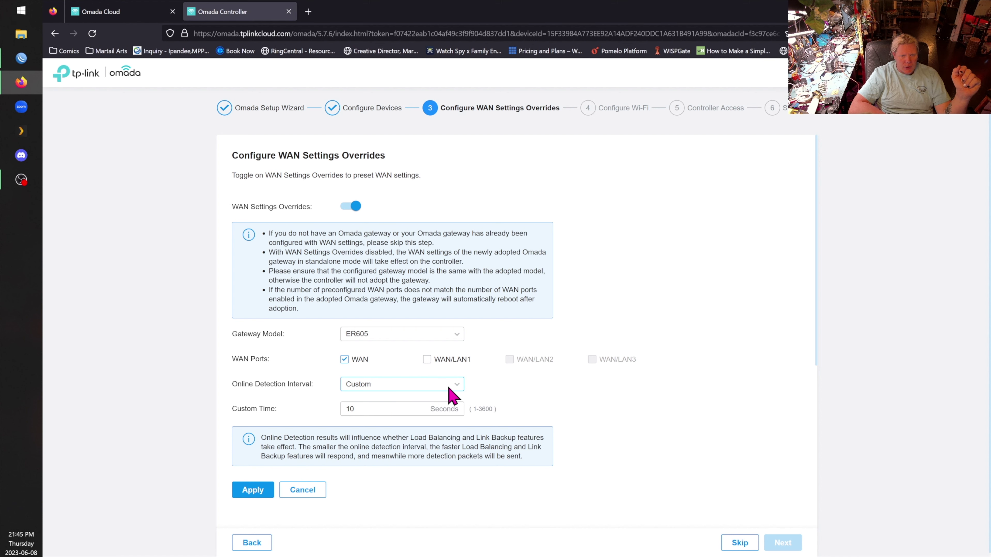
pyautogui.click(453, 396)
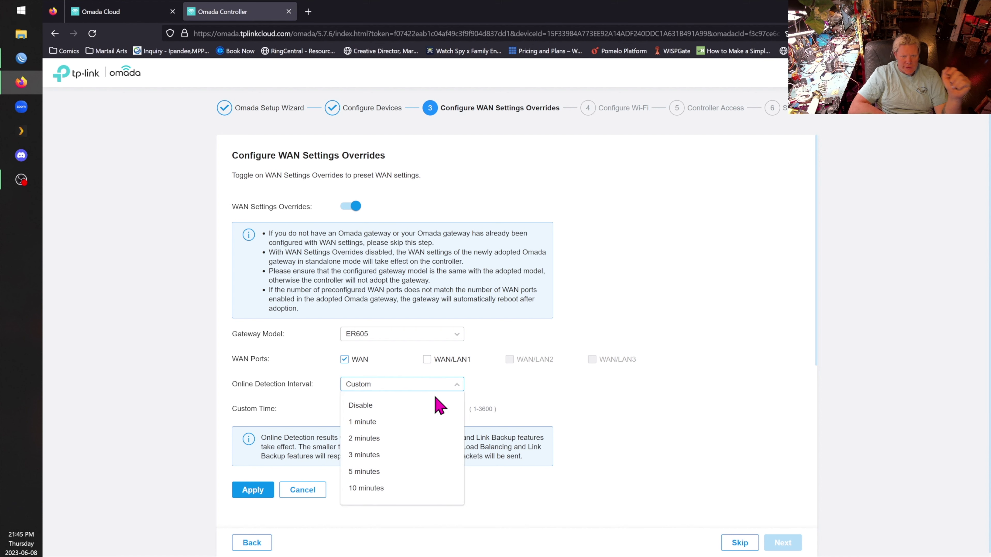
pyautogui.click(397, 472)
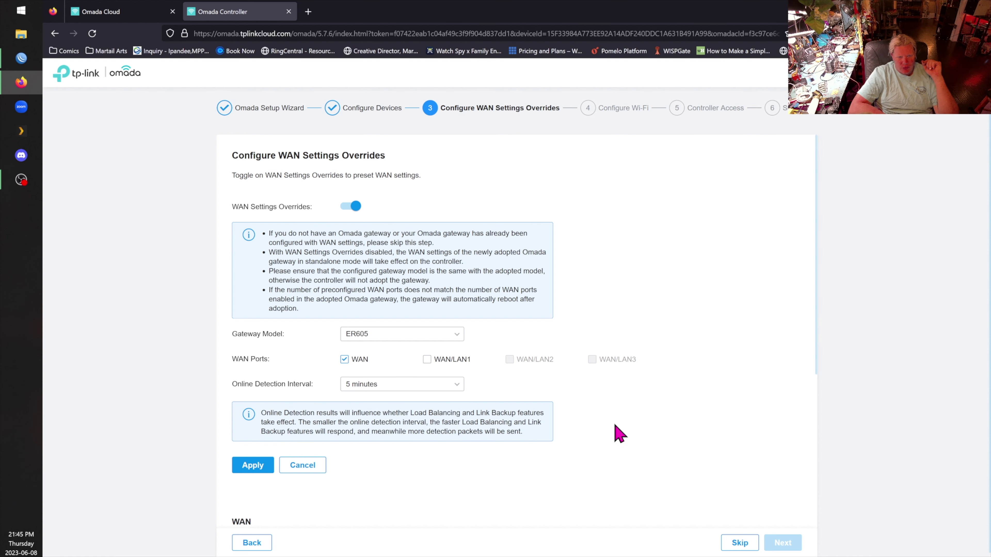
pyautogui.scroll(-2, 618, 429)
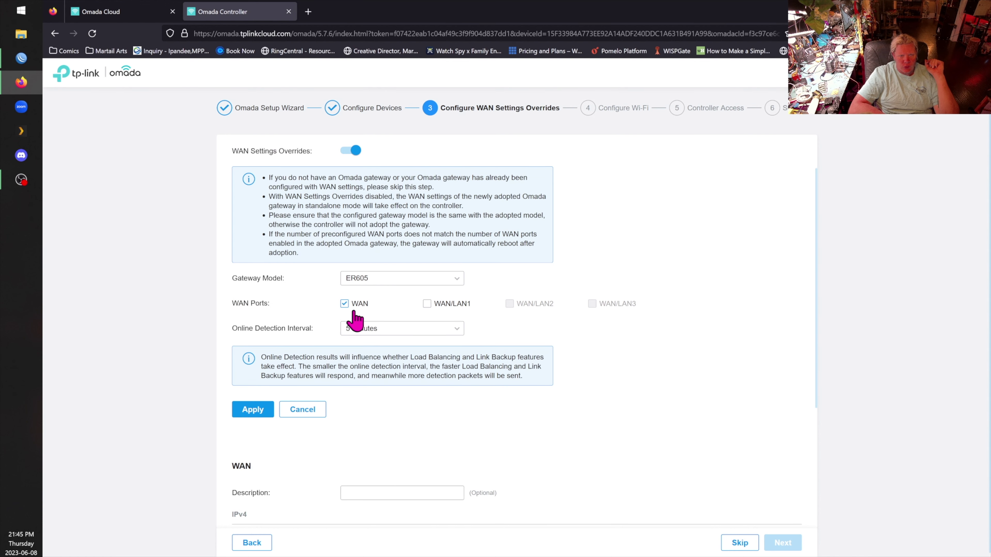
pyautogui.scroll(-3, 409, 400)
pyautogui.click(404, 379)
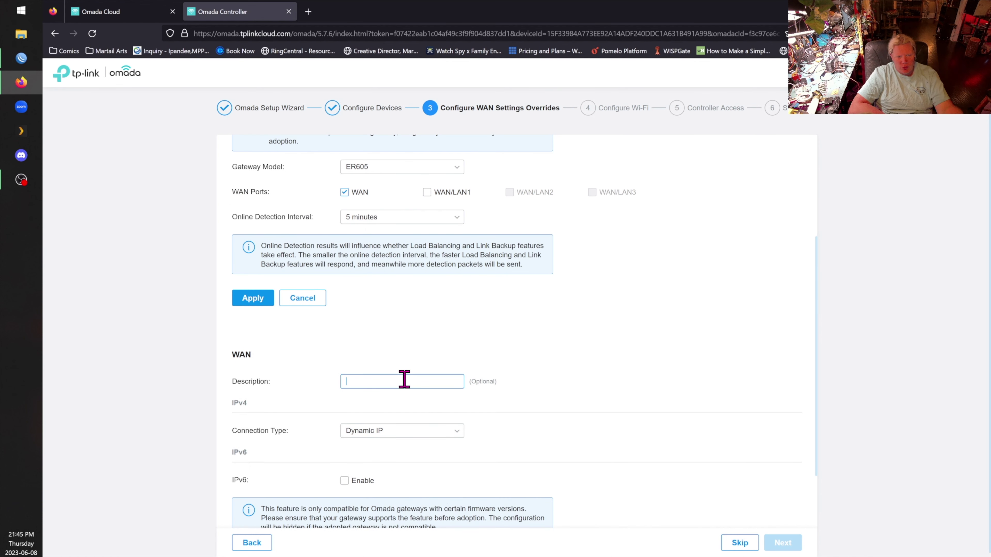
pyautogui.write('StarL')
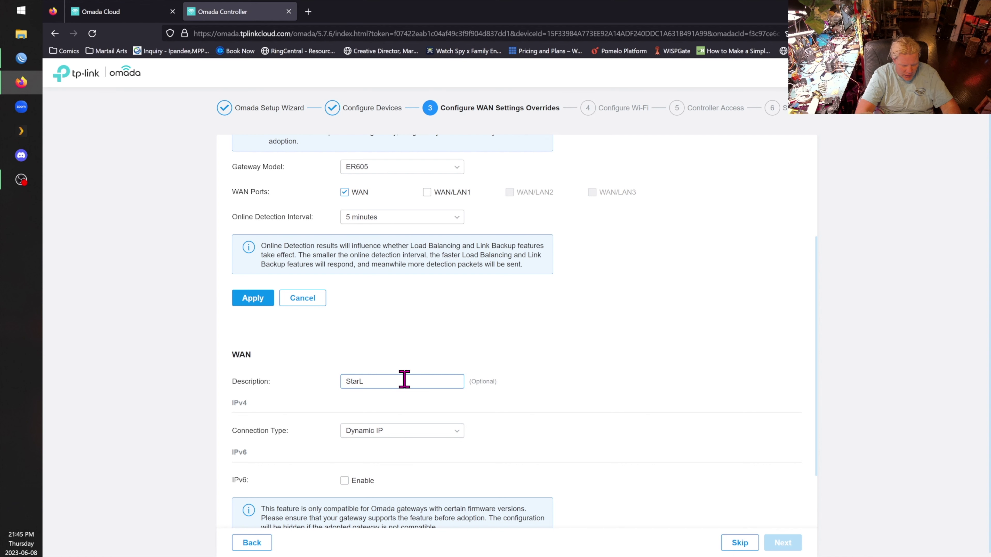
pyautogui.write('ink')
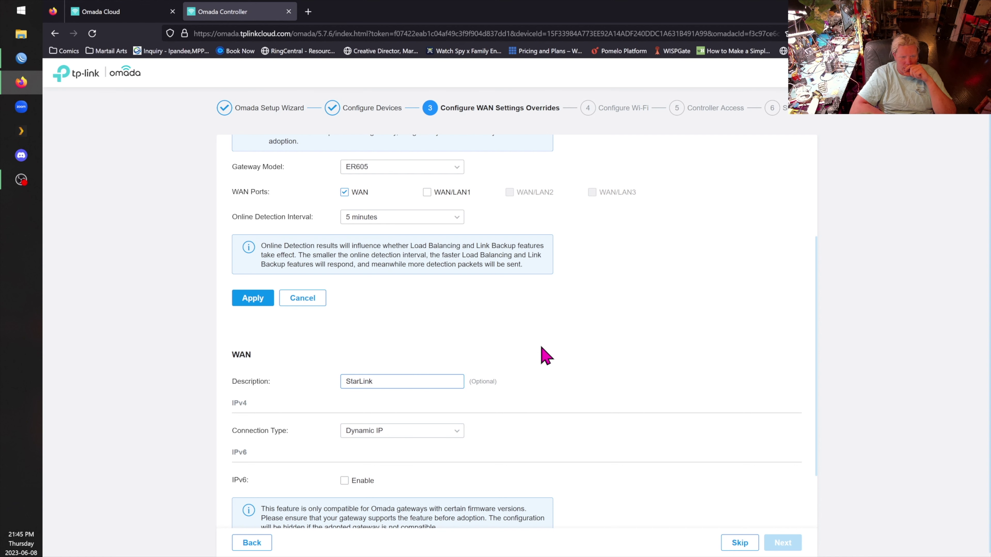
pyautogui.scroll(-2, 542, 354)
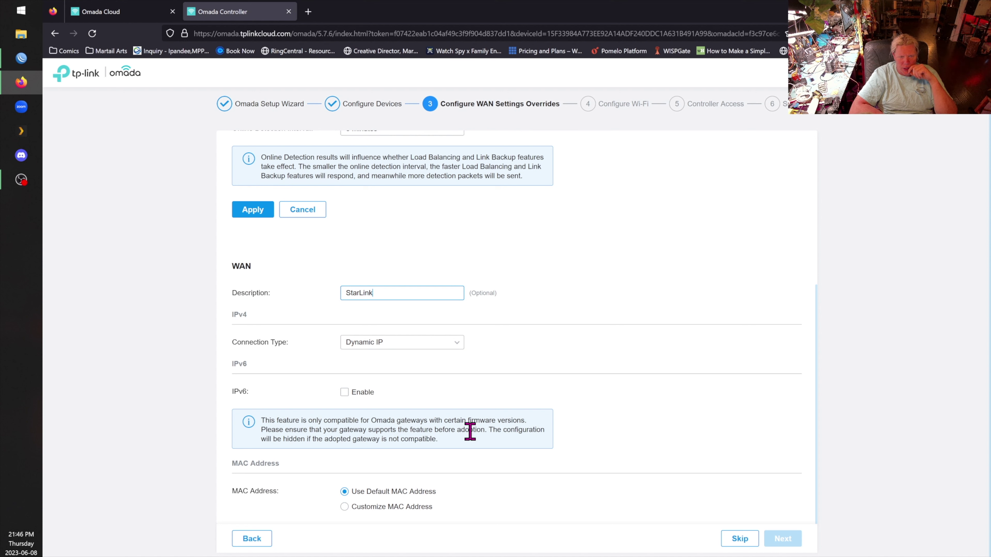
pyautogui.click(250, 213)
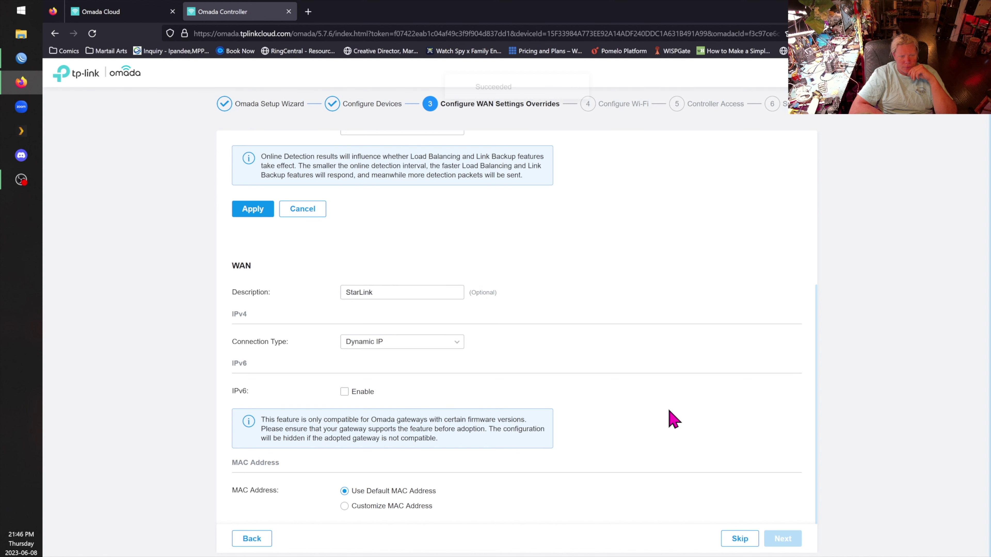
pyautogui.click(785, 541)
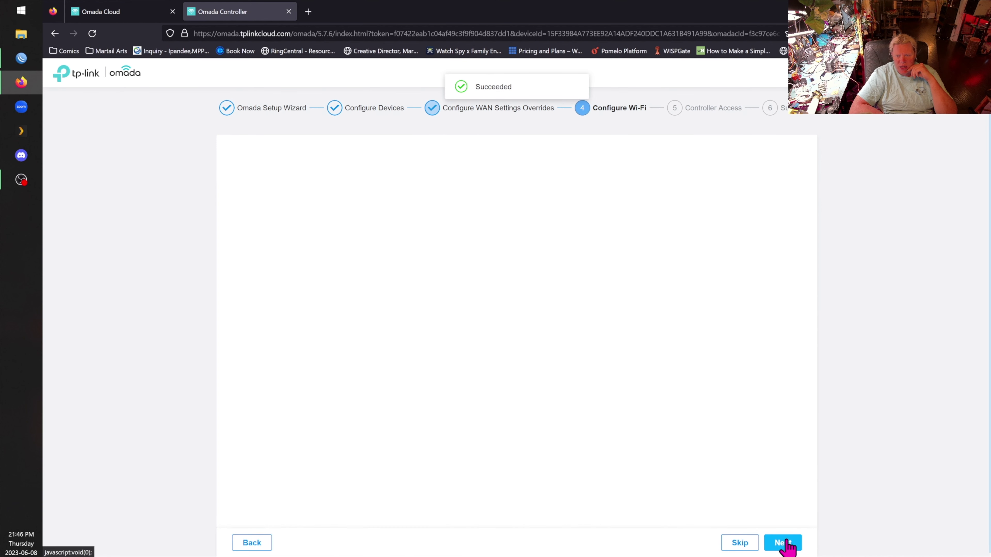
# Enter the Wi-Fi network name and password, then continue to Controller Access
pyautogui.click(366, 197)
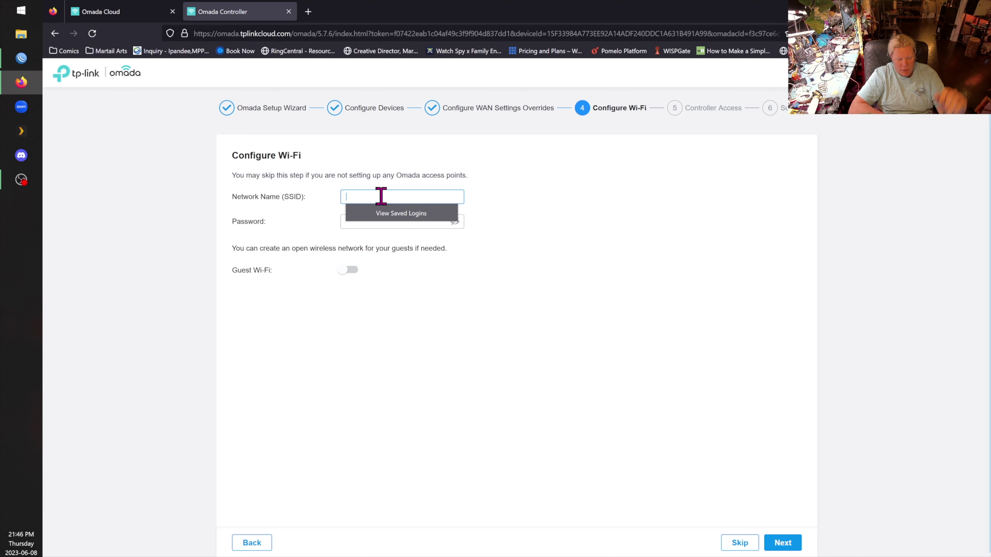
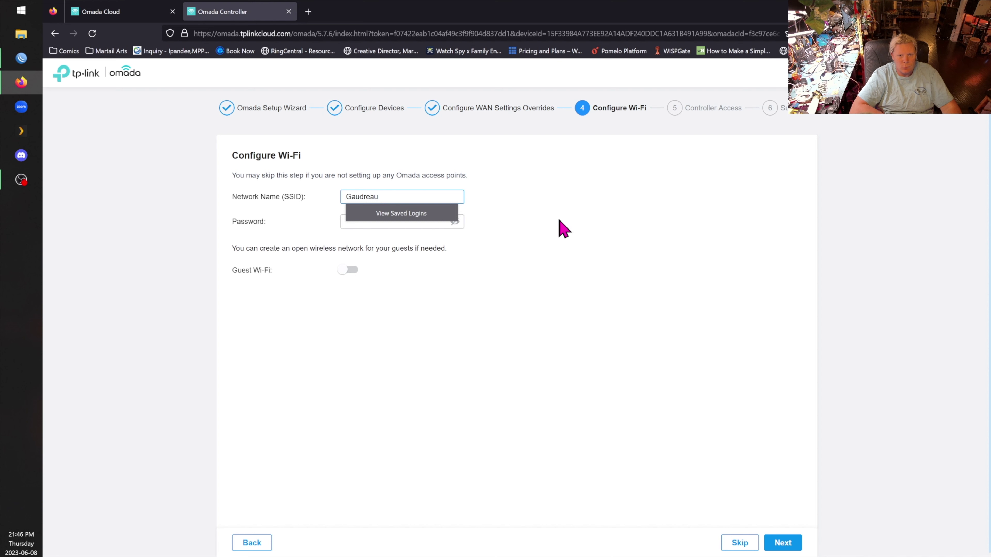
pyautogui.click(381, 226)
pyautogui.click(382, 226)
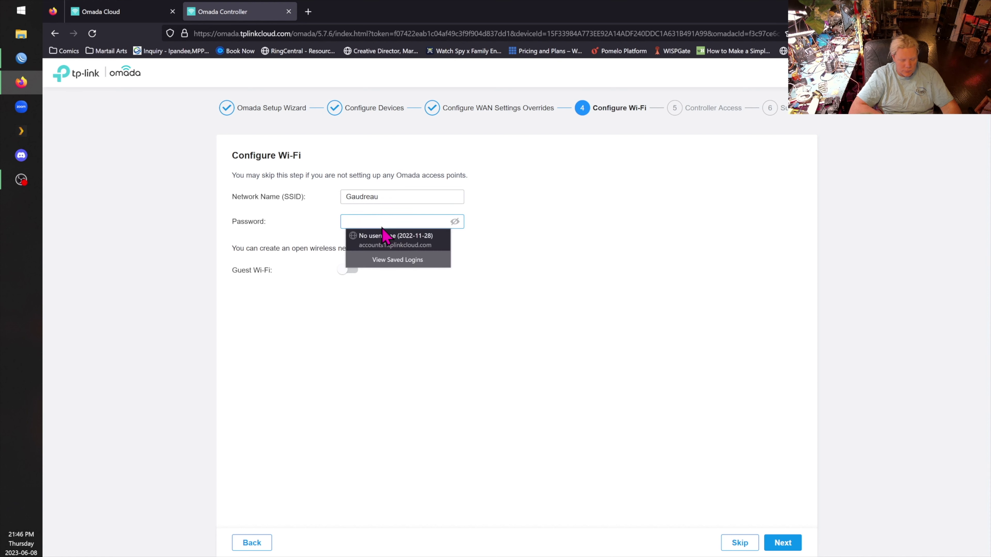
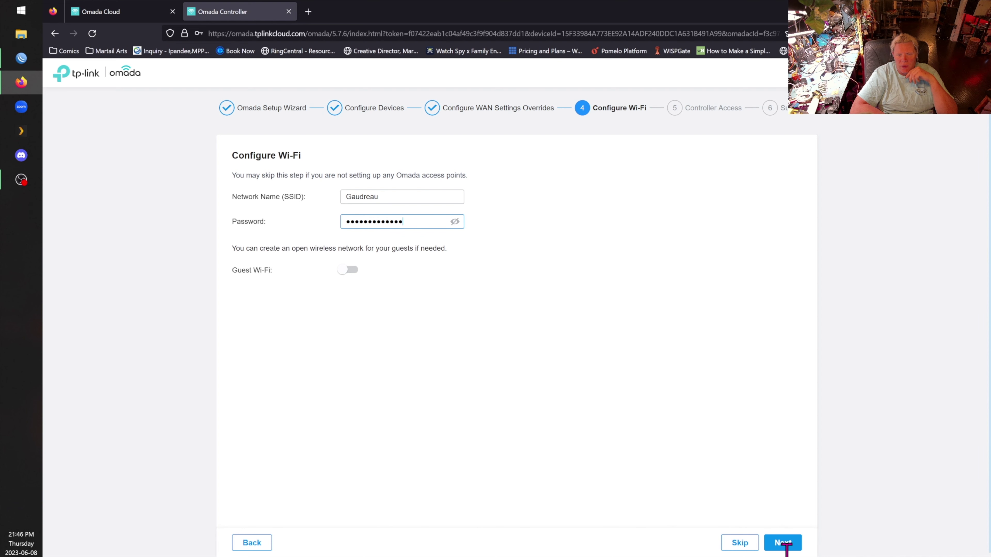
pyautogui.click(755, 467)
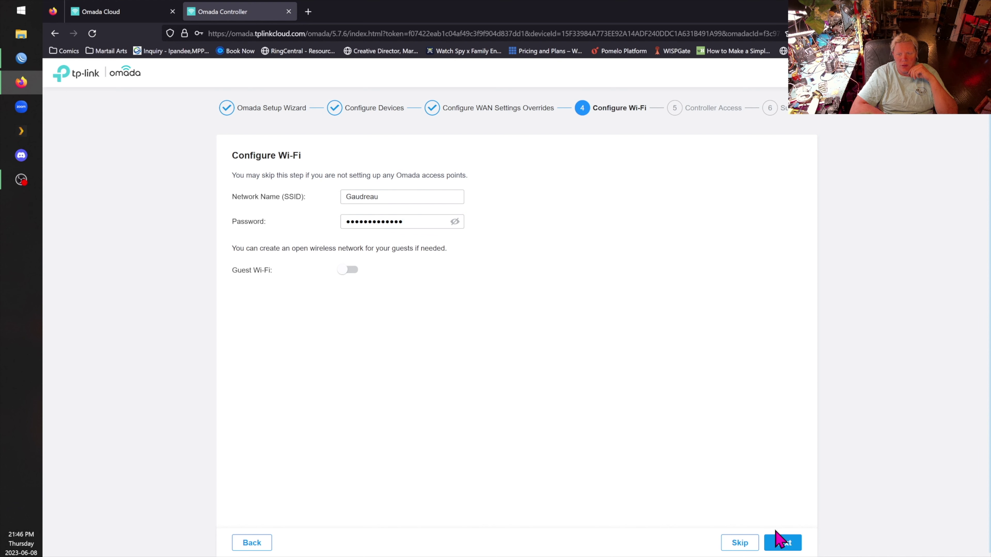
pyautogui.click(778, 545)
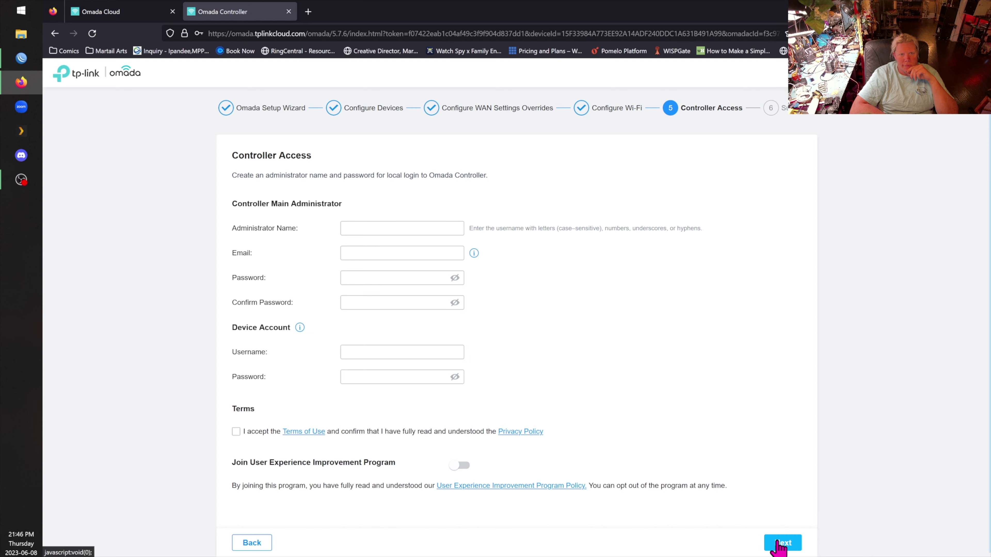
# Fill in the administrator name, email, password and device account, and accept the terms
pyautogui.click(406, 227)
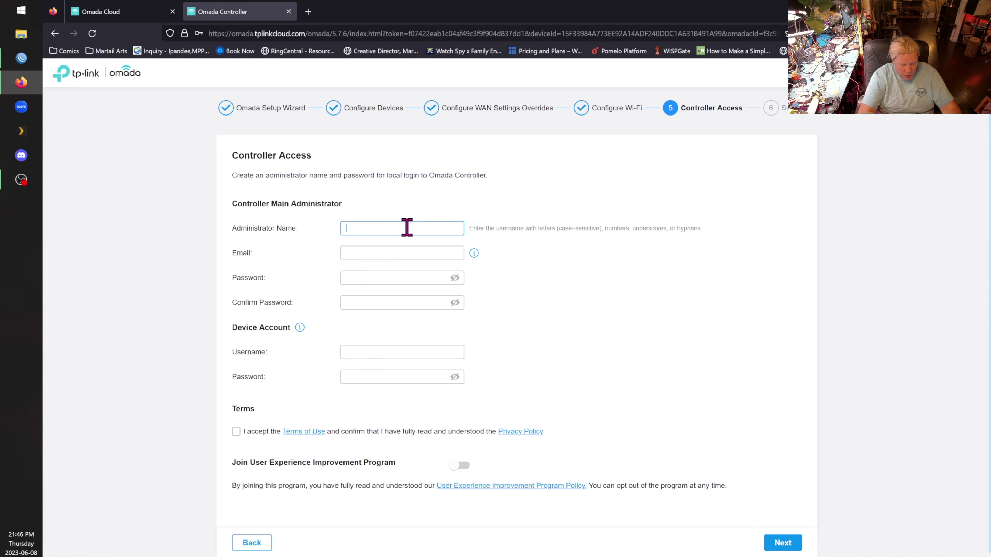
pyautogui.click(406, 227)
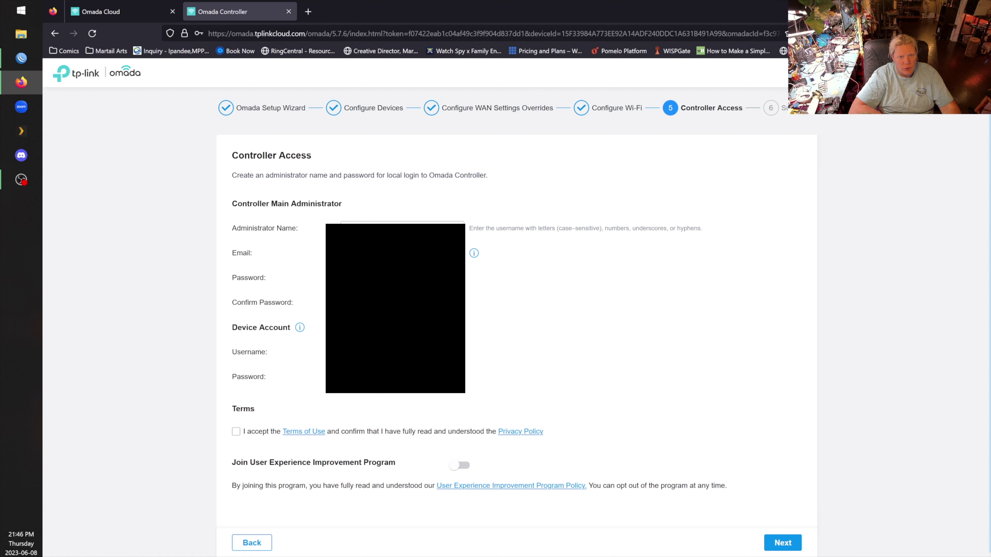
pyautogui.press('Tab')
pyautogui.press('Tab')
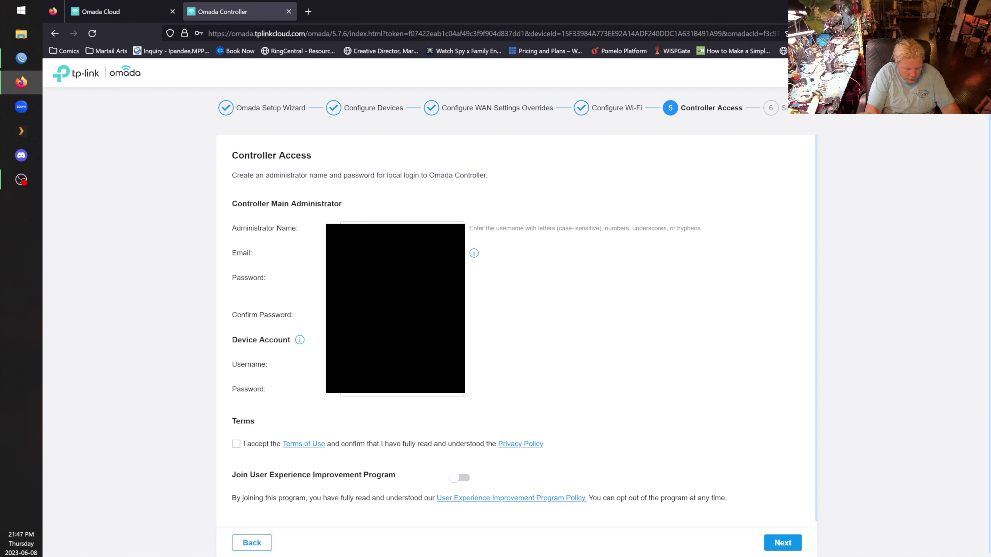
pyautogui.click(382, 394)
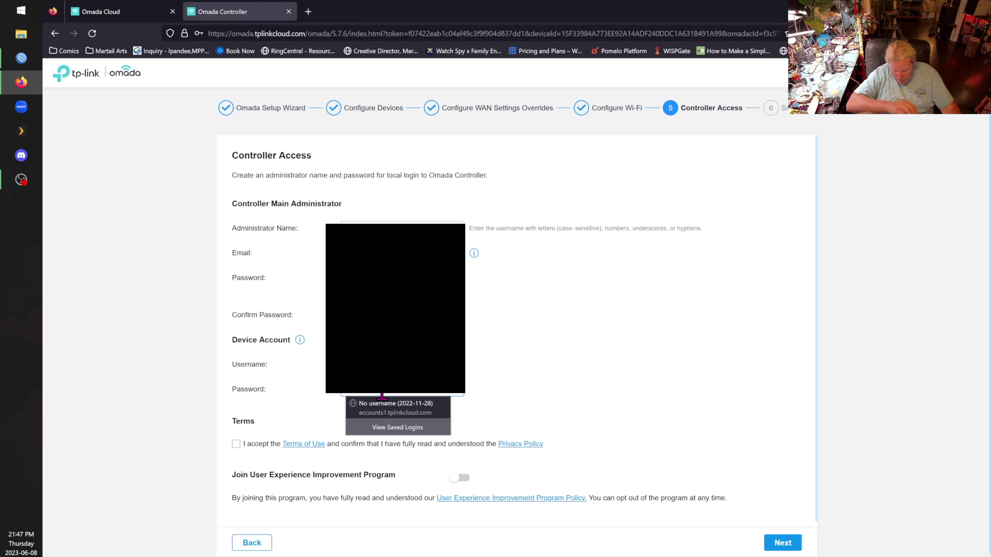
pyautogui.press('Escape')
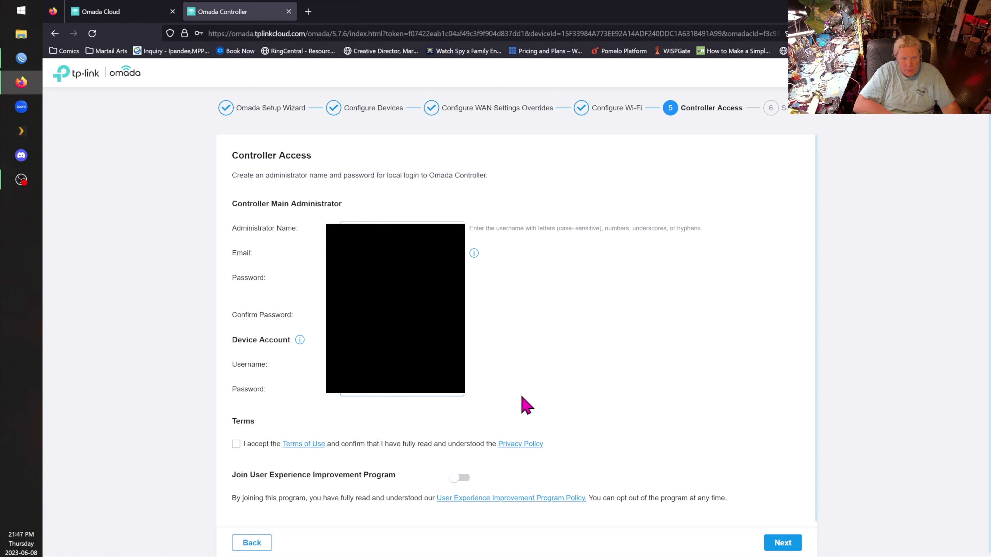
pyautogui.click(235, 445)
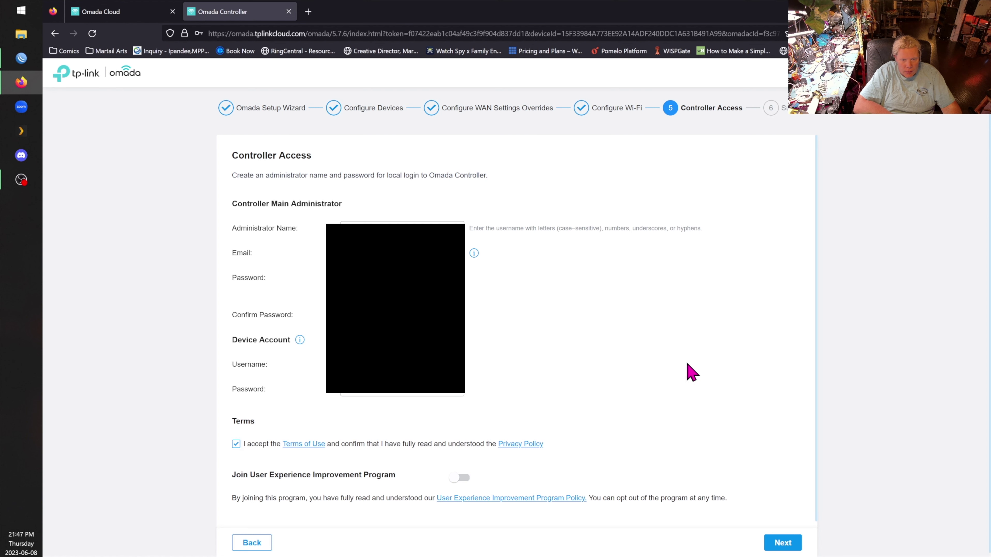
pyautogui.scroll(-1, 691, 374)
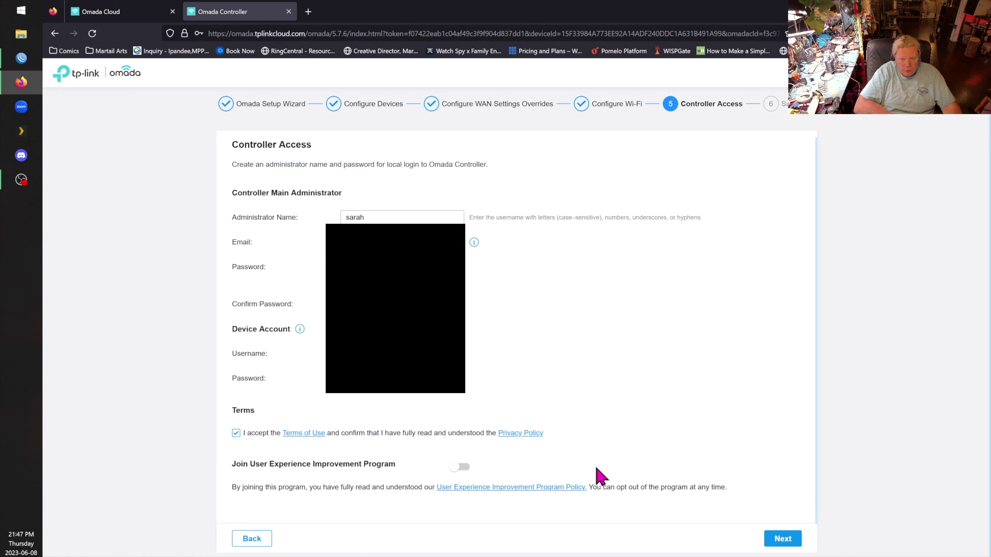
pyautogui.click(788, 541)
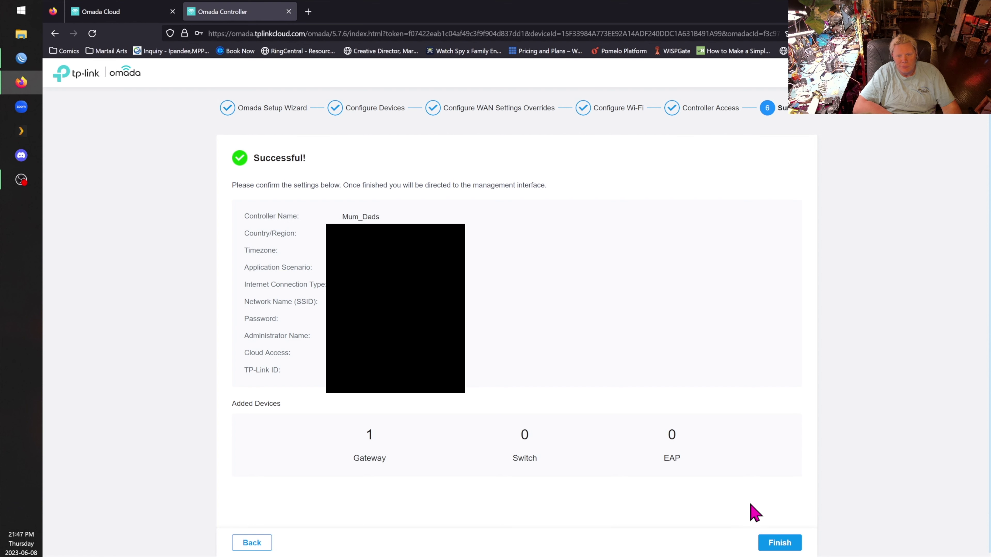
# Finish the wizard from the Successful summary page so the introductory tour loads
pyautogui.click(791, 550)
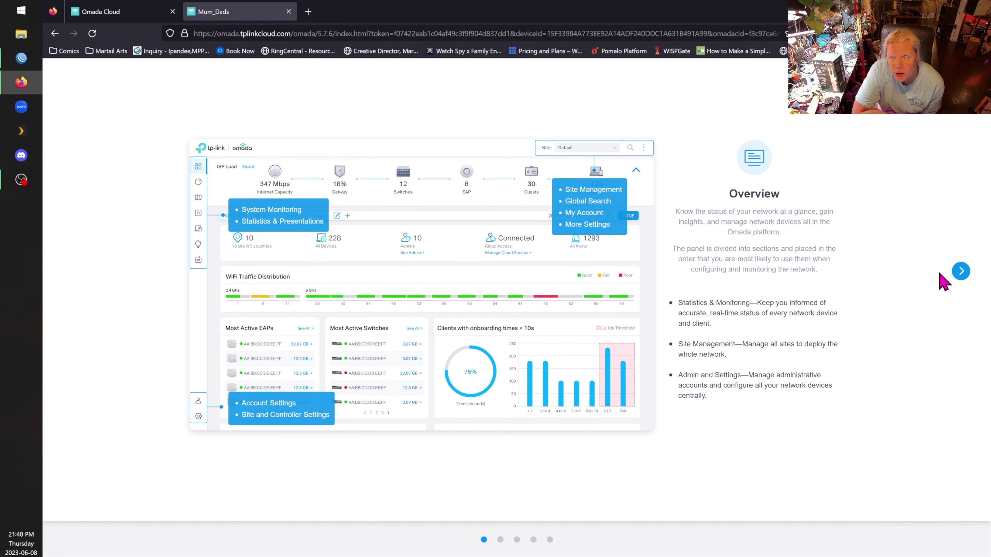
# Step through the tour slides, including Account Management and Settings, to the dashboard
pyautogui.click(961, 270)
pyautogui.click(960, 271)
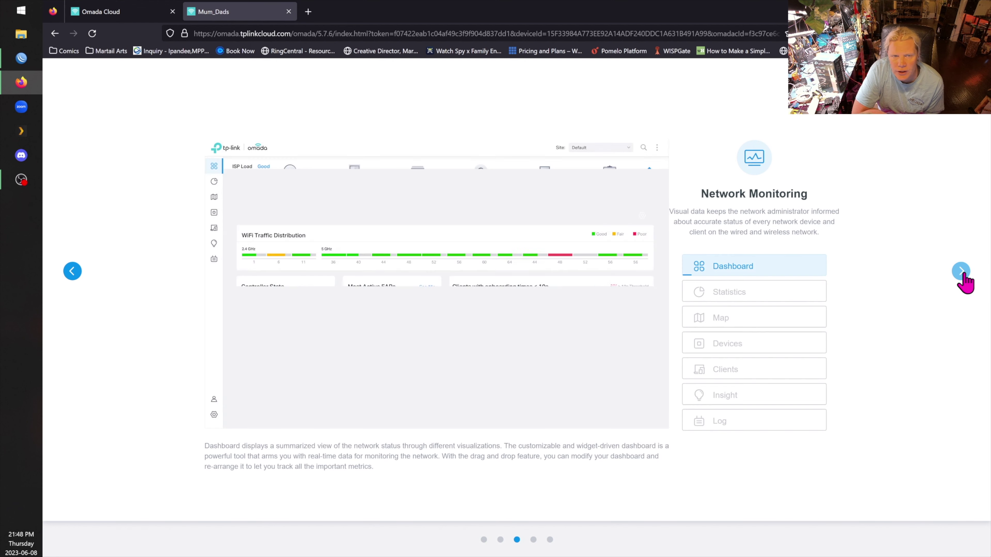
pyautogui.click(961, 271)
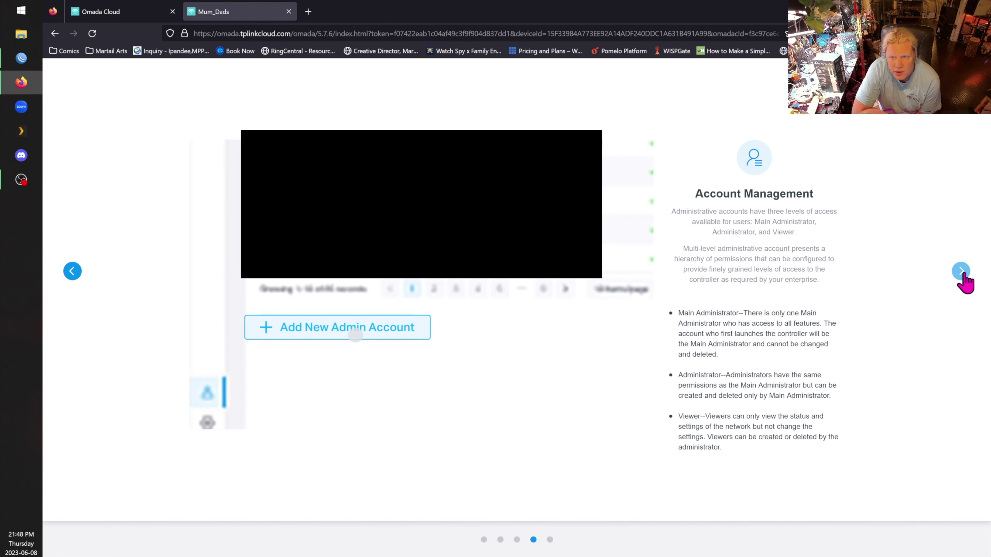
pyautogui.click(961, 270)
pyautogui.click(962, 272)
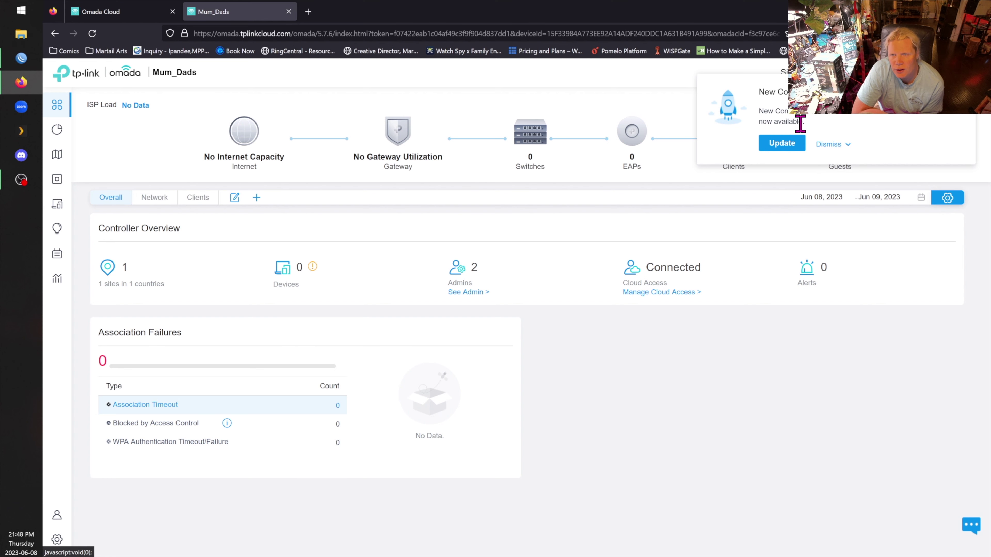
# Launch the new-version upgrade from the New Controller notice, confirm Upgrade Now, and return to Mum_Dads
pyautogui.click(797, 146)
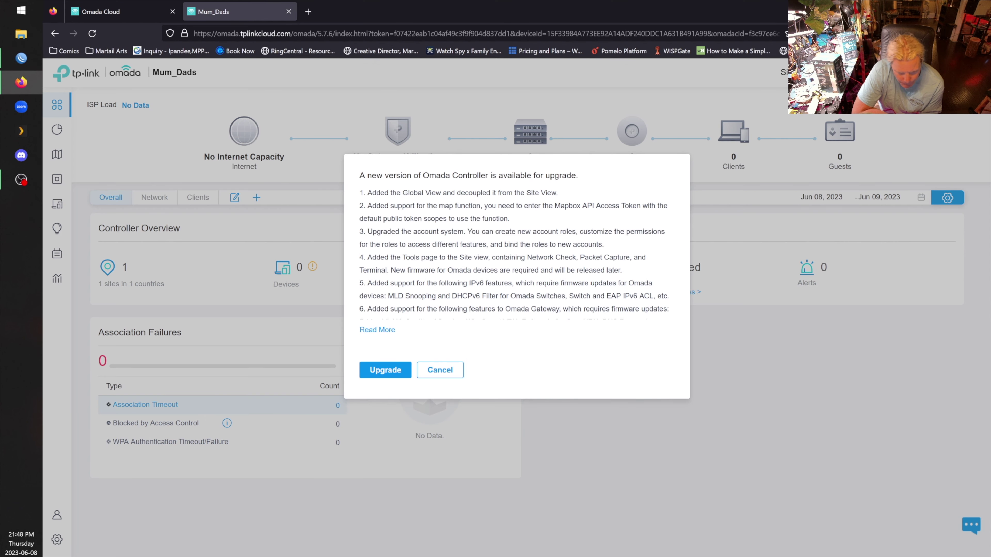
pyautogui.hotkey('alt', 'Tab')
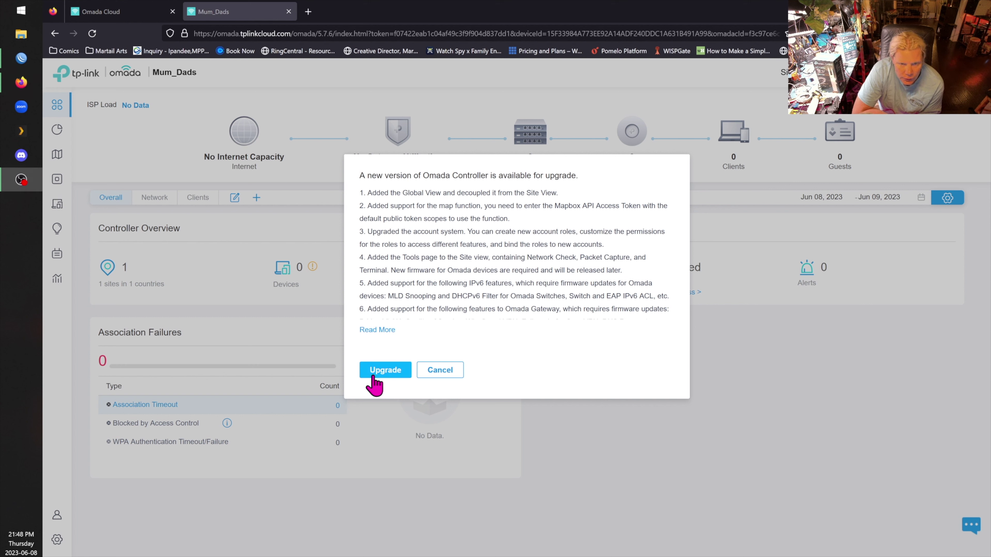
pyautogui.click(382, 373)
pyautogui.click(419, 309)
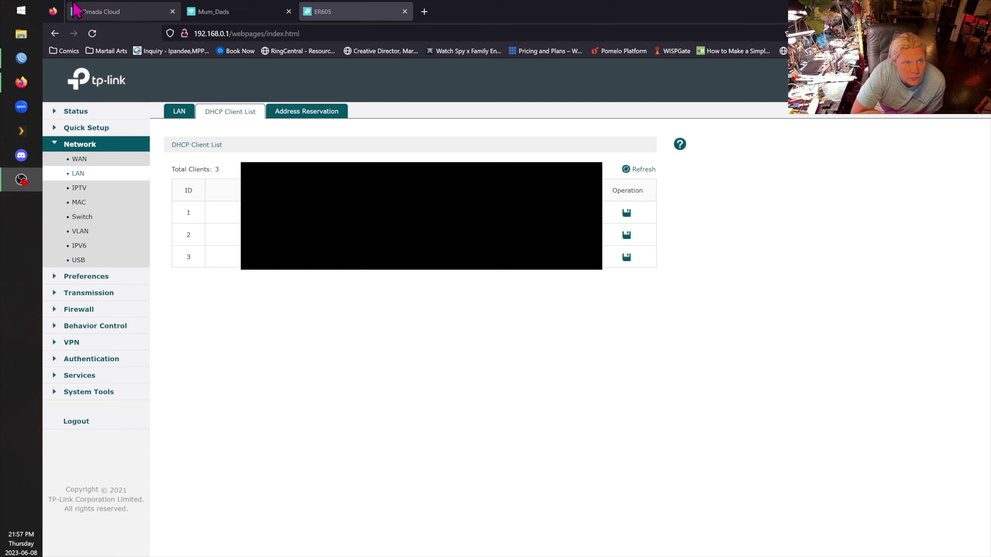
pyautogui.click(99, 12)
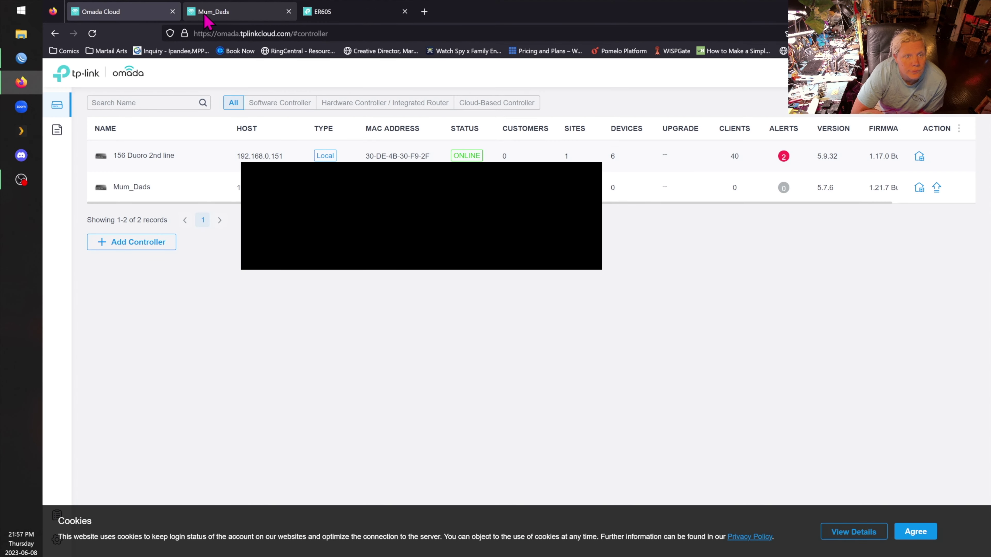
pyautogui.click(225, 18)
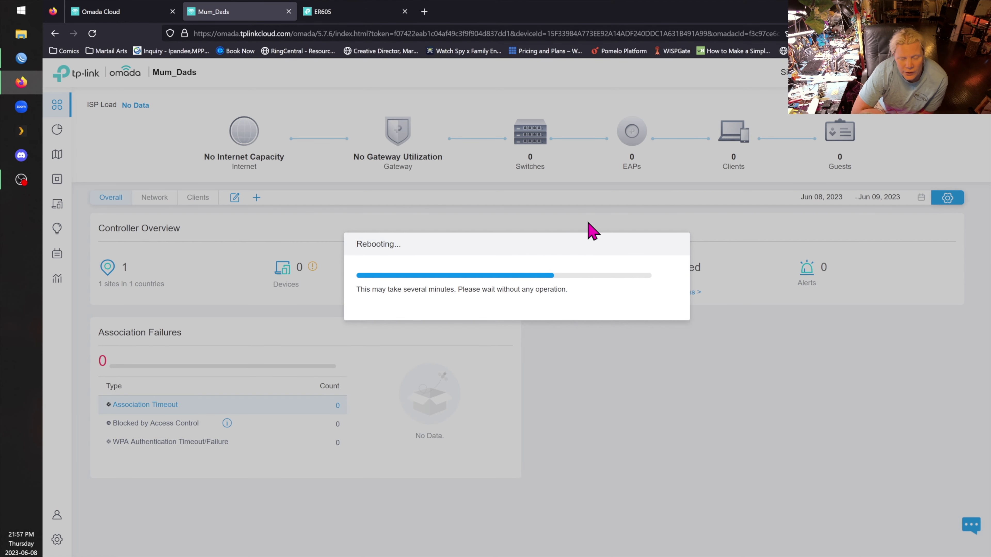
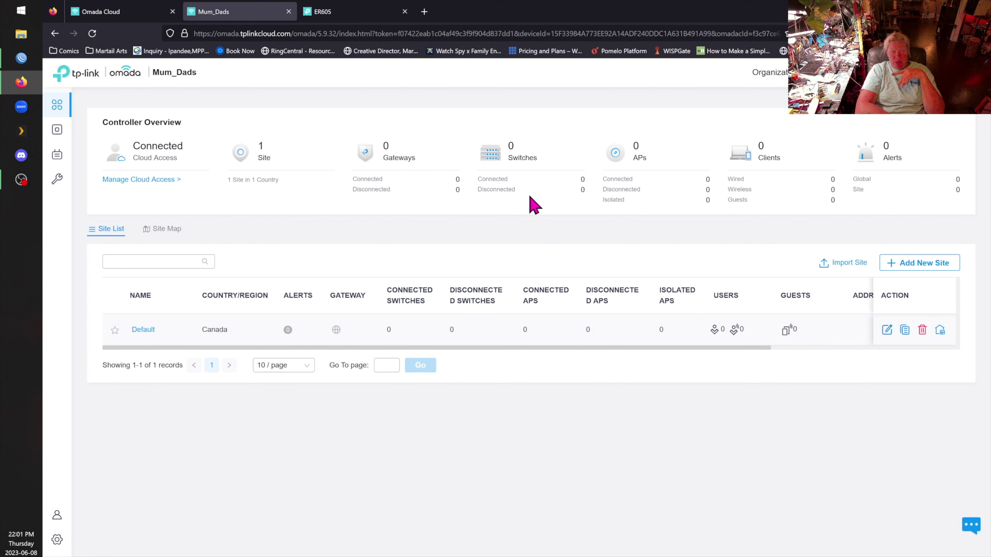
# Adopt both pending EAP225-Outdoor access points into the Default site
pyautogui.click(55, 137)
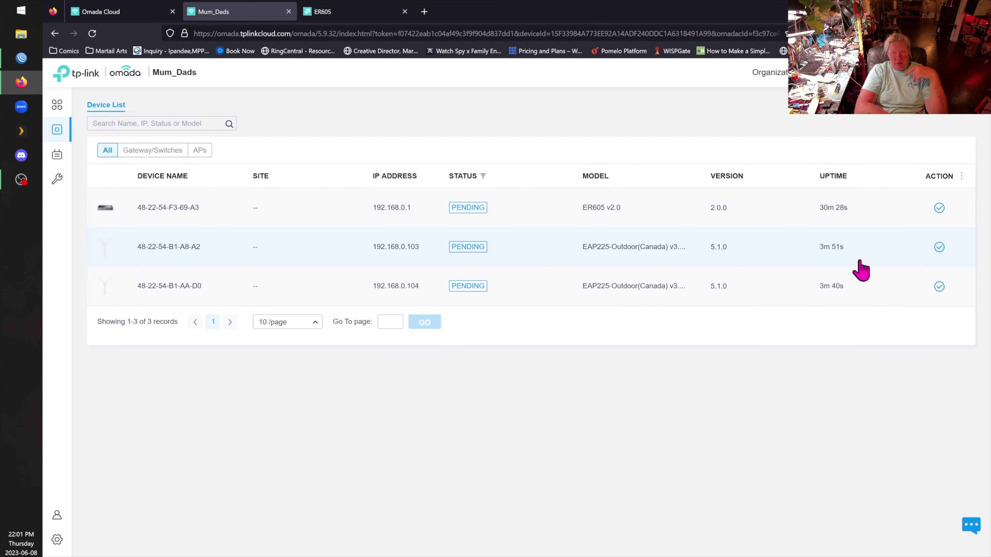
pyautogui.click(939, 247)
pyautogui.click(540, 268)
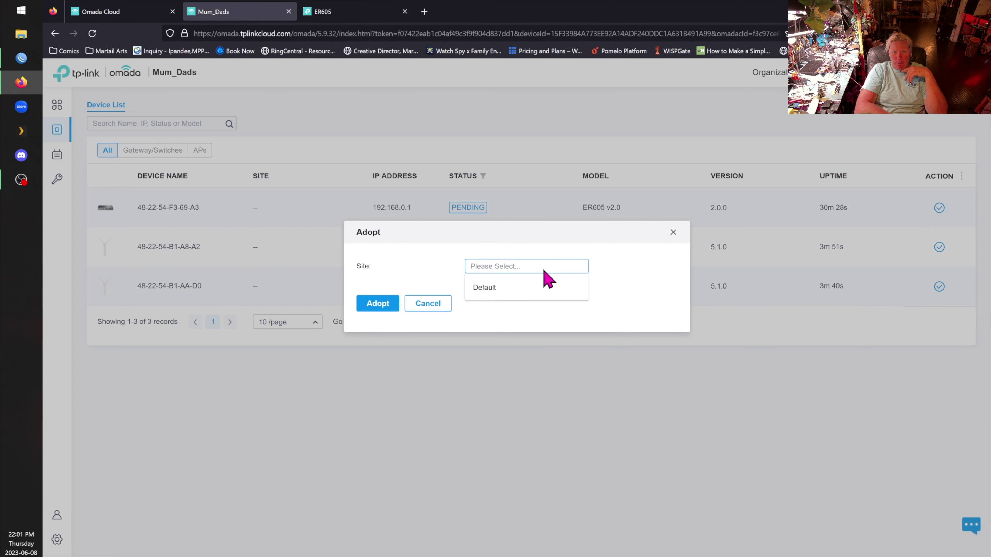
pyautogui.click(524, 284)
pyautogui.click(388, 306)
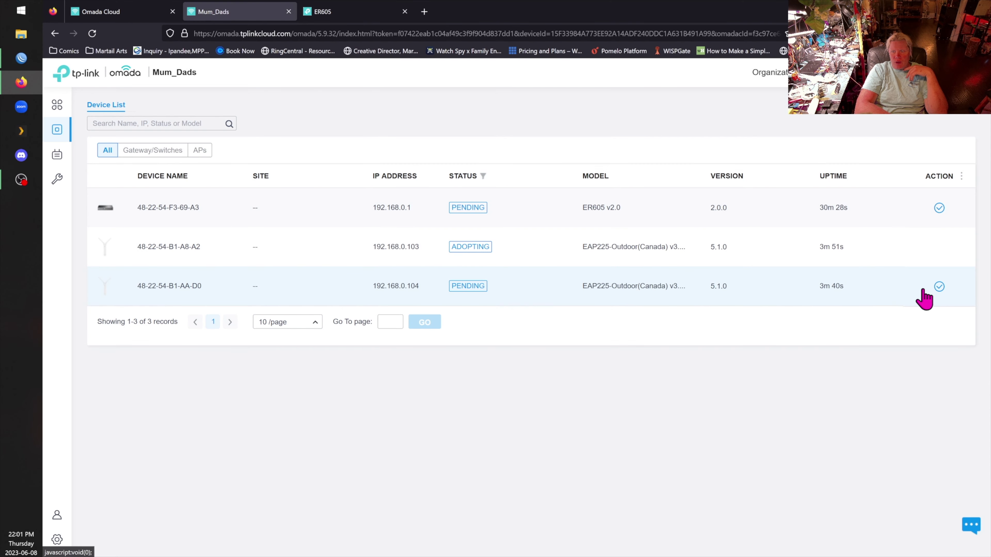
pyautogui.click(938, 287)
pyautogui.click(512, 271)
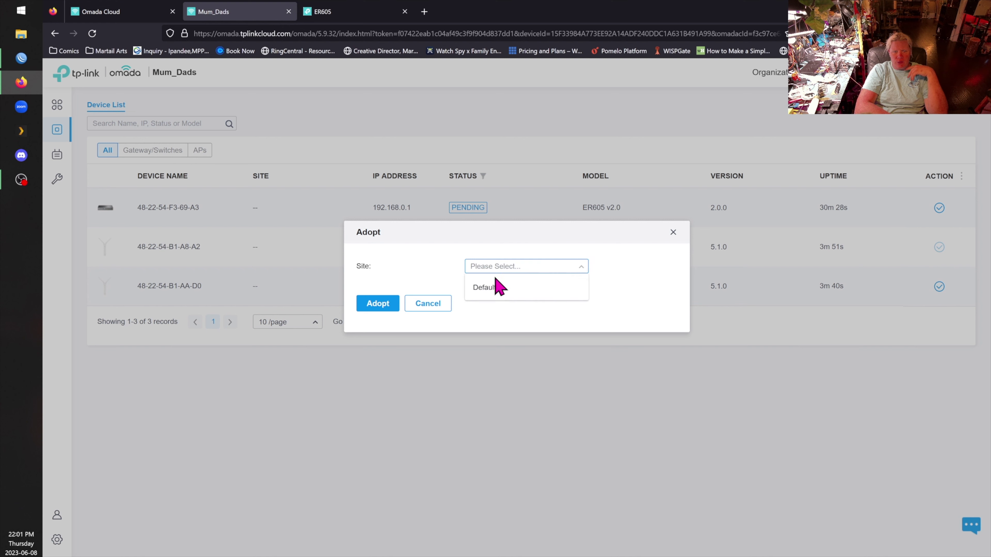
pyautogui.click(488, 284)
pyautogui.click(377, 304)
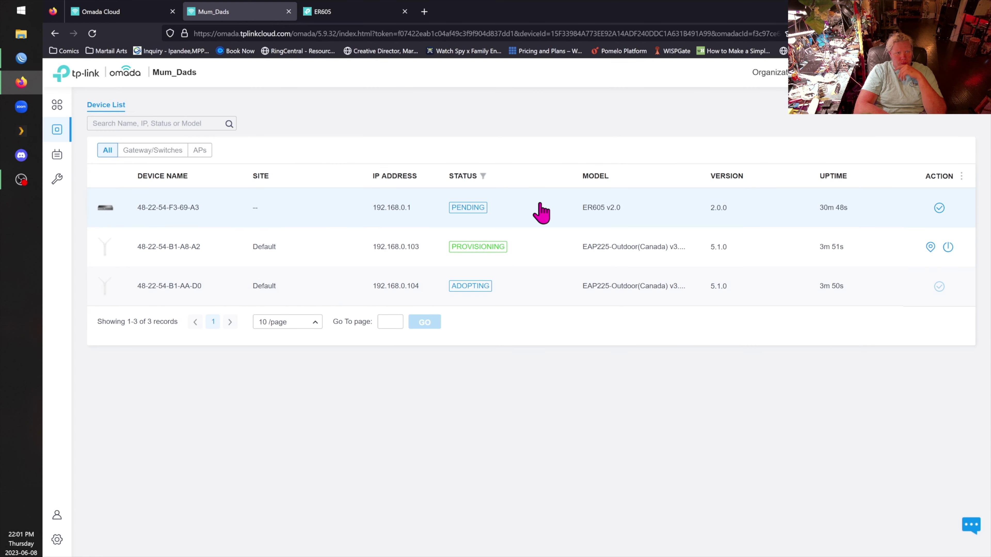
# Try adopting the ER605 gateway into Default and dismiss the model mismatch notice
pyautogui.click(940, 209)
pyautogui.click(522, 270)
pyautogui.click(502, 287)
pyautogui.click(385, 308)
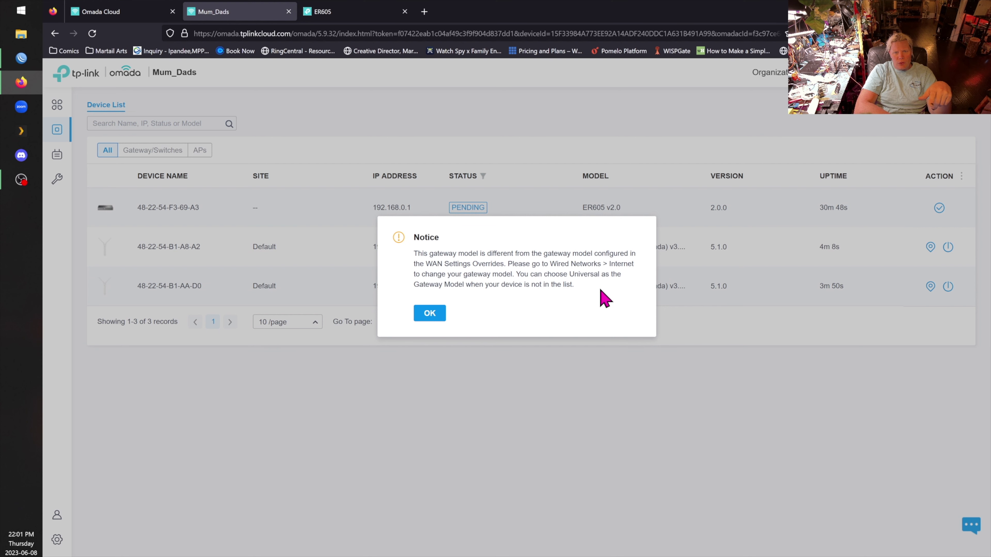
pyautogui.click(437, 314)
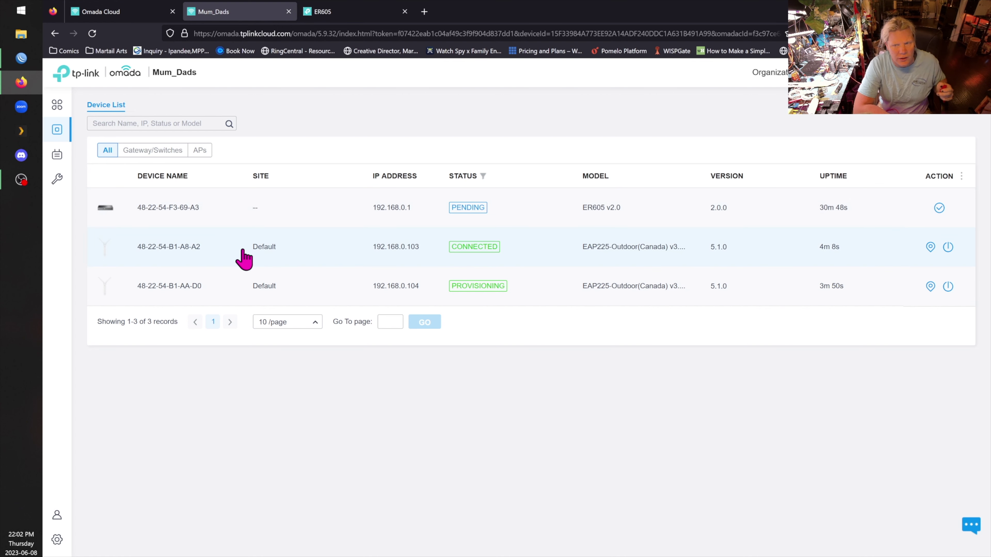
# Rename the access point at 192.168.0.103 to 'Pole' and apply
pyautogui.click(870, 240)
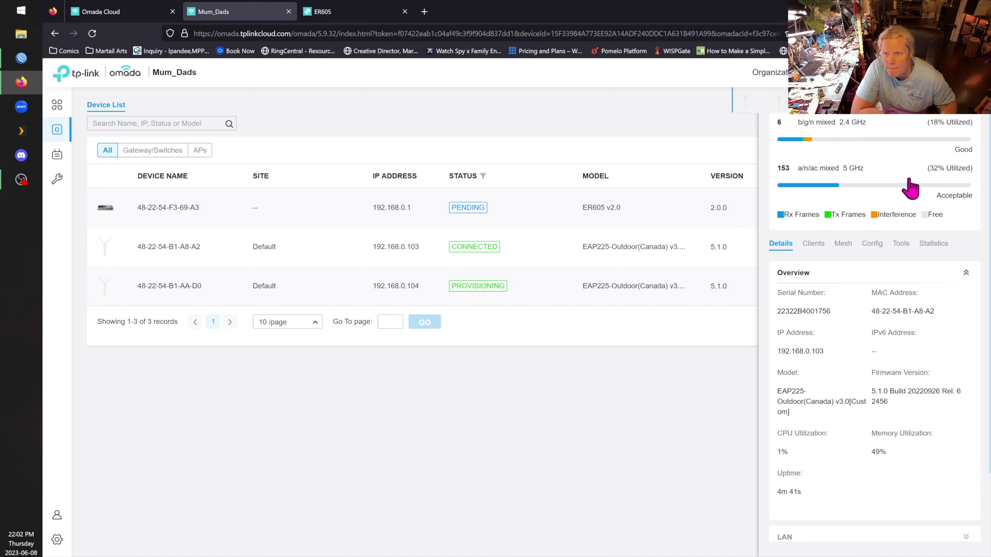
pyautogui.click(869, 243)
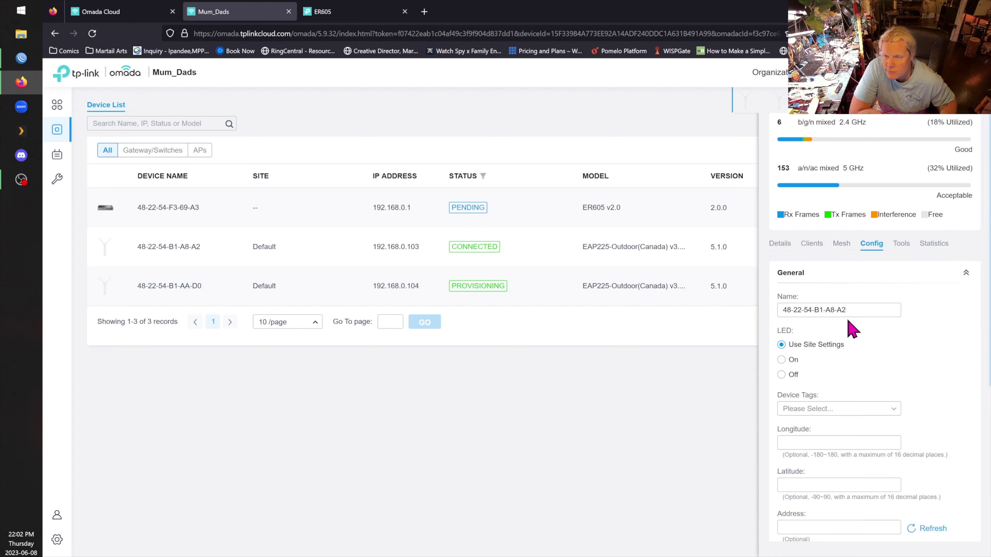
pyautogui.tripleClick(851, 314)
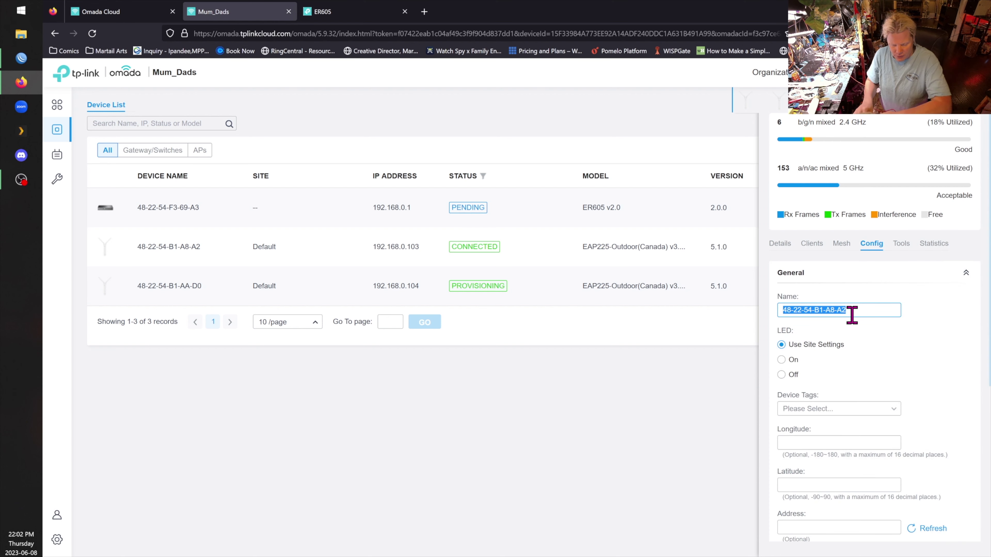
pyautogui.write('Pole')
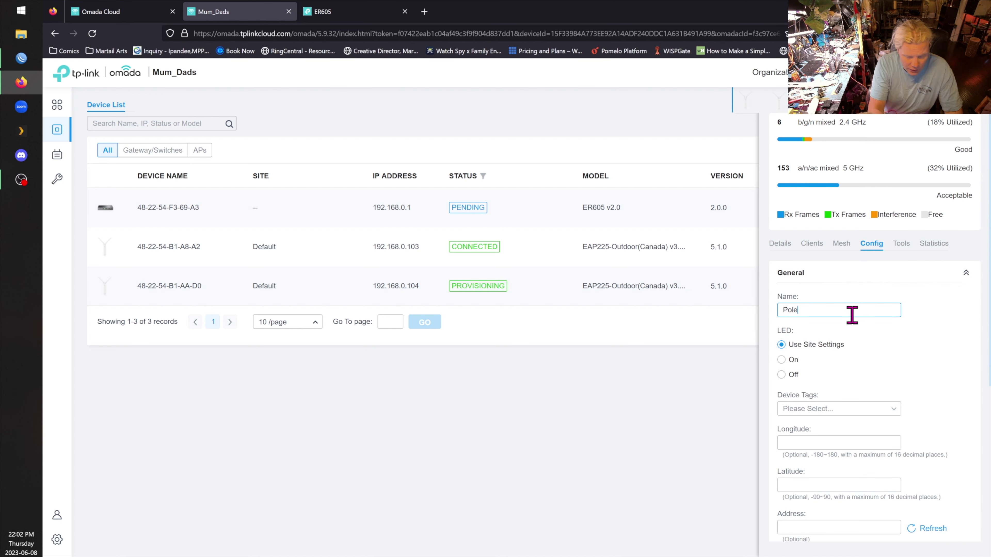
pyautogui.scroll(-6, 912, 388)
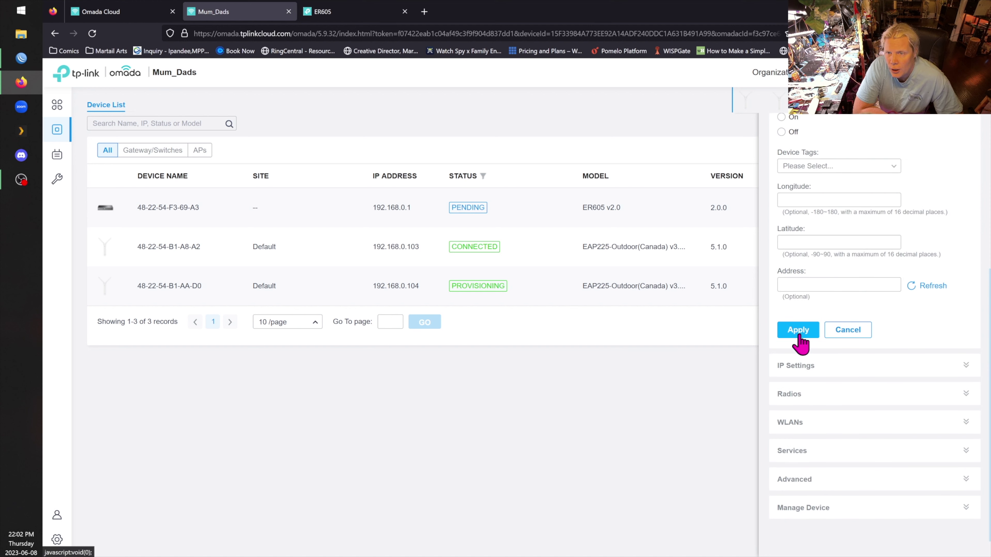
pyautogui.click(795, 336)
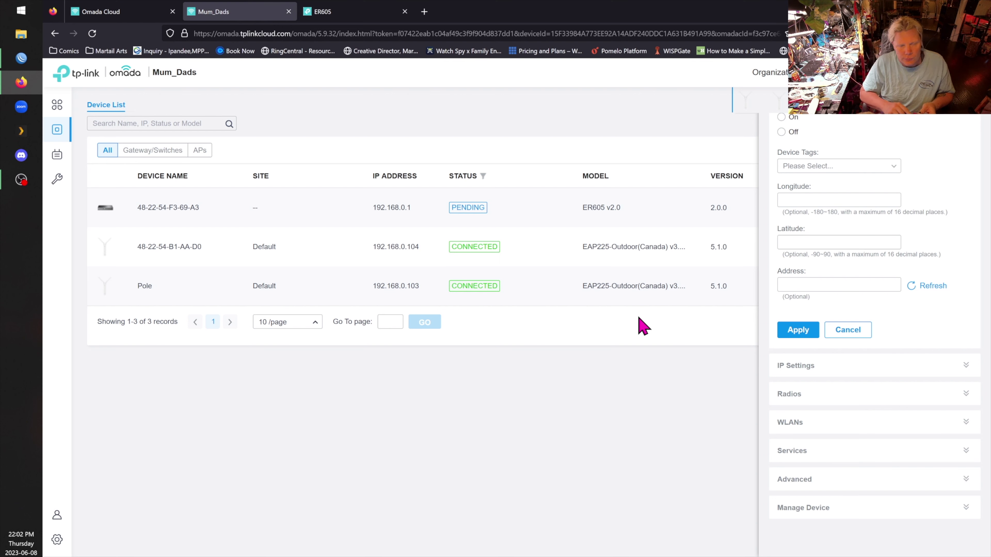
# Rename the access point at 192.168.0.104 to 'Trailer' and apply
pyautogui.click(520, 260)
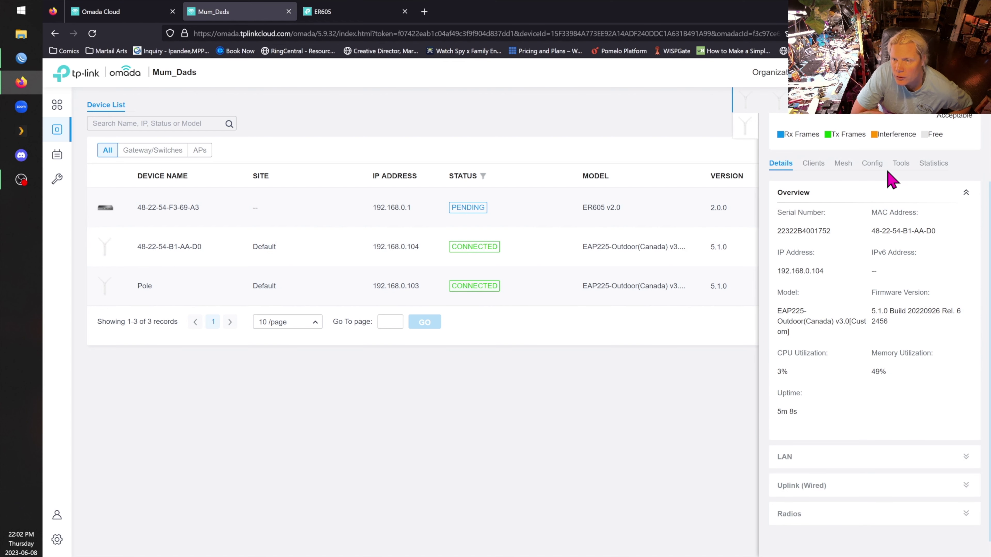
pyautogui.click(875, 166)
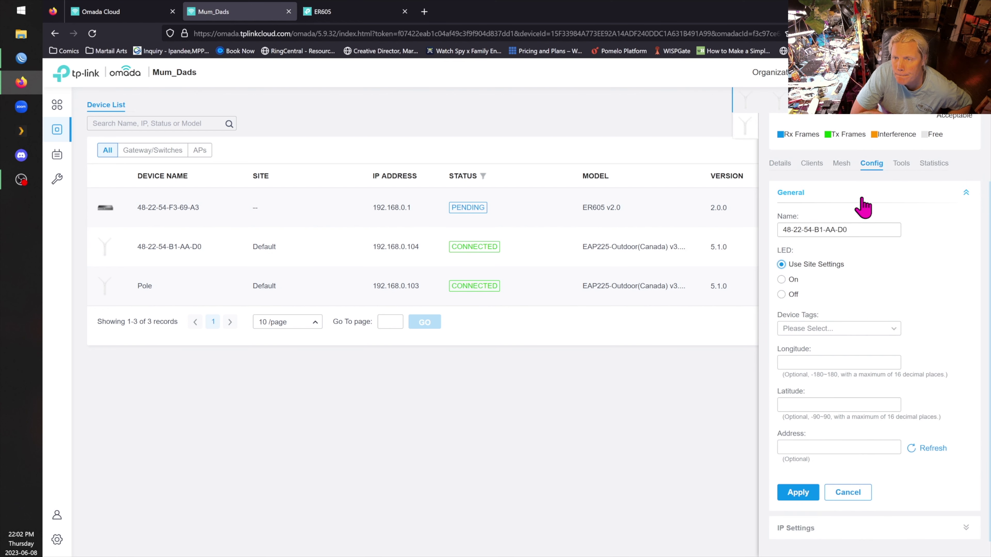
pyautogui.tripleClick(854, 230)
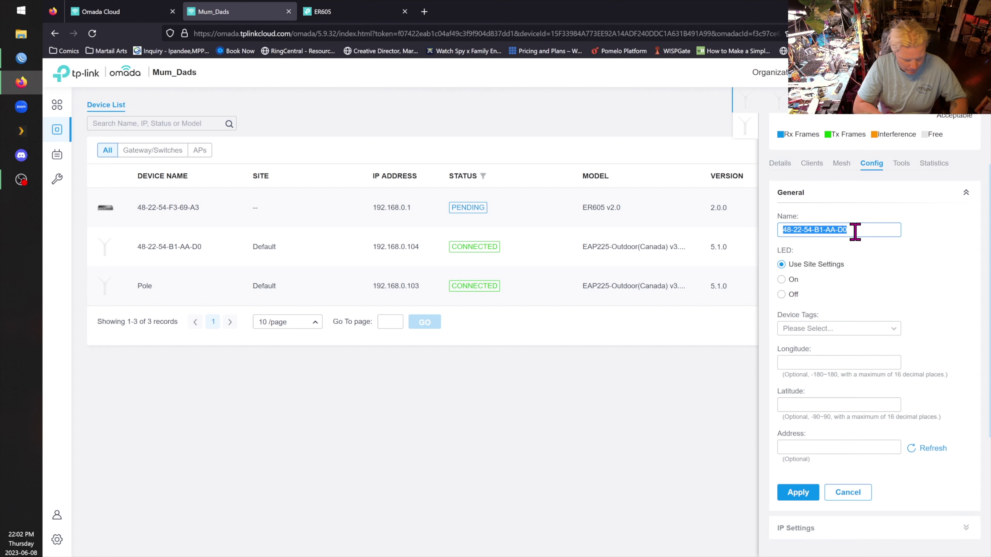
pyautogui.write('Trailer')
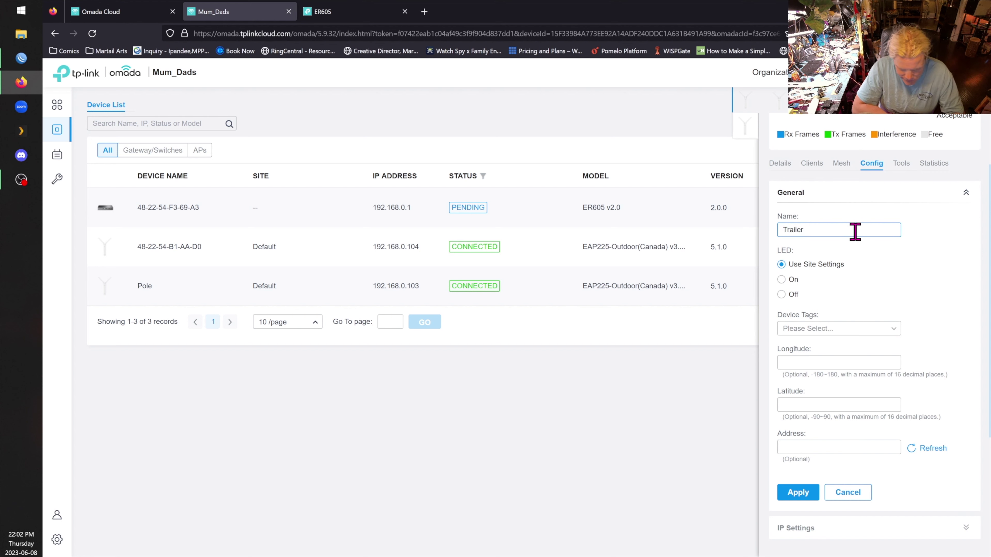
pyautogui.click(797, 494)
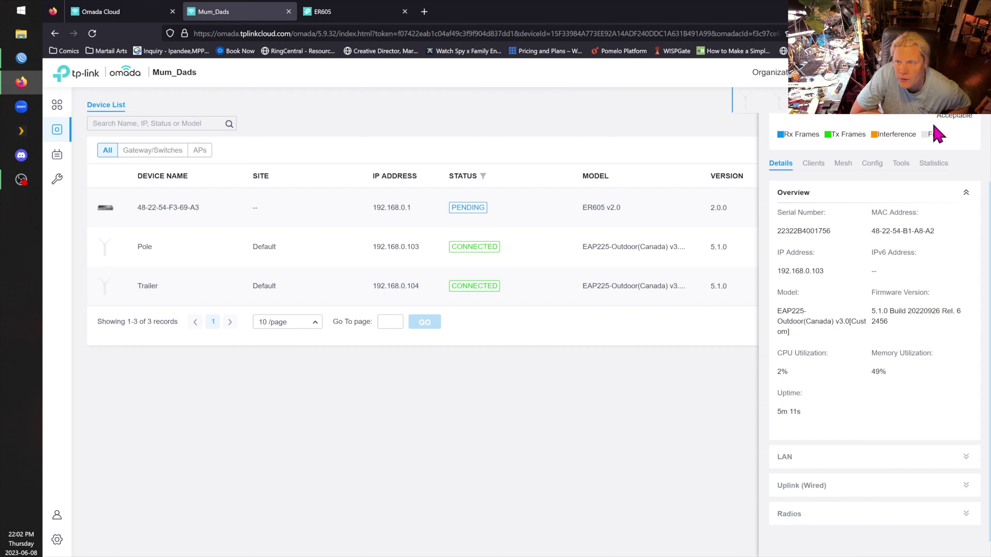
# Retry adopting the ER605 into the Default site; the model mismatch notice blocks it again
pyautogui.click(960, 115)
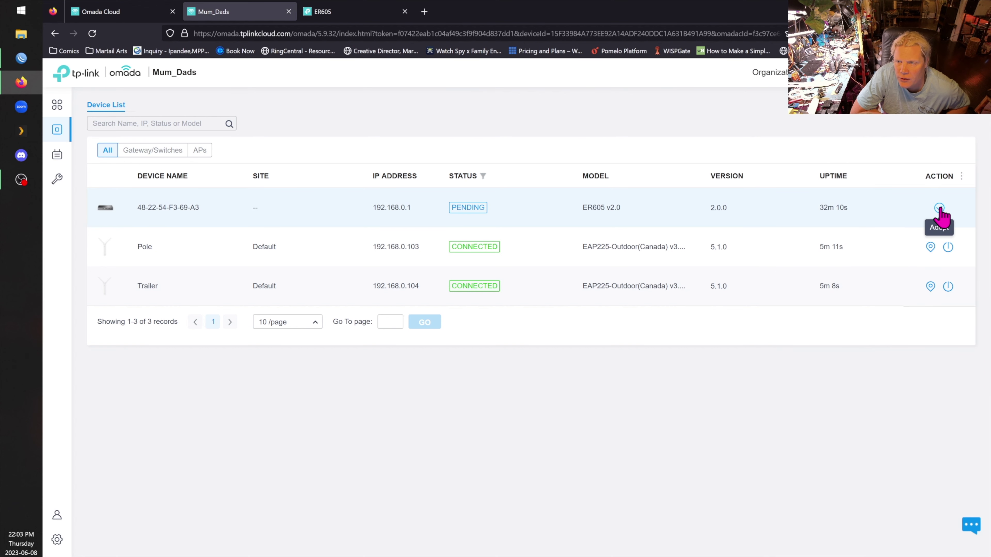
pyautogui.click(939, 208)
pyautogui.click(569, 268)
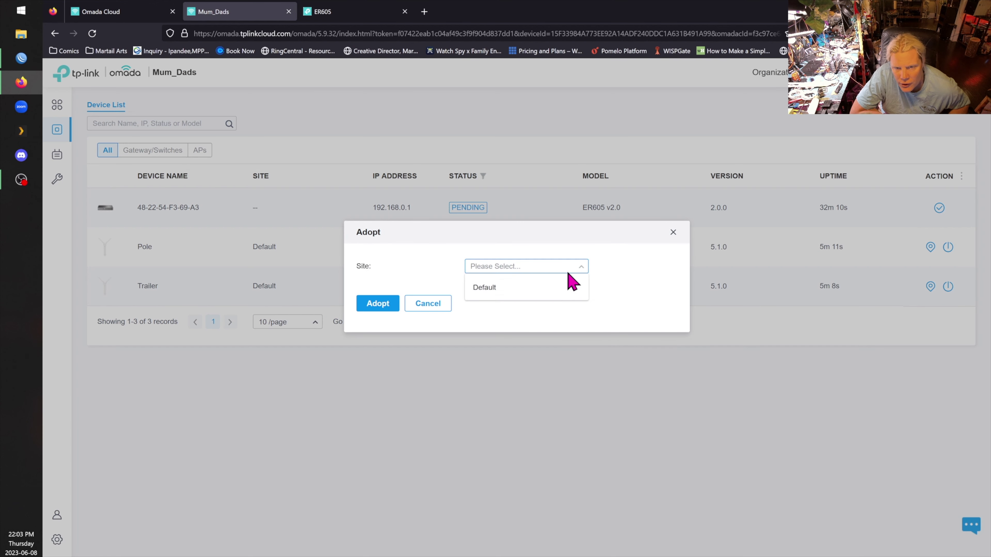
pyautogui.click(547, 291)
pyautogui.click(368, 306)
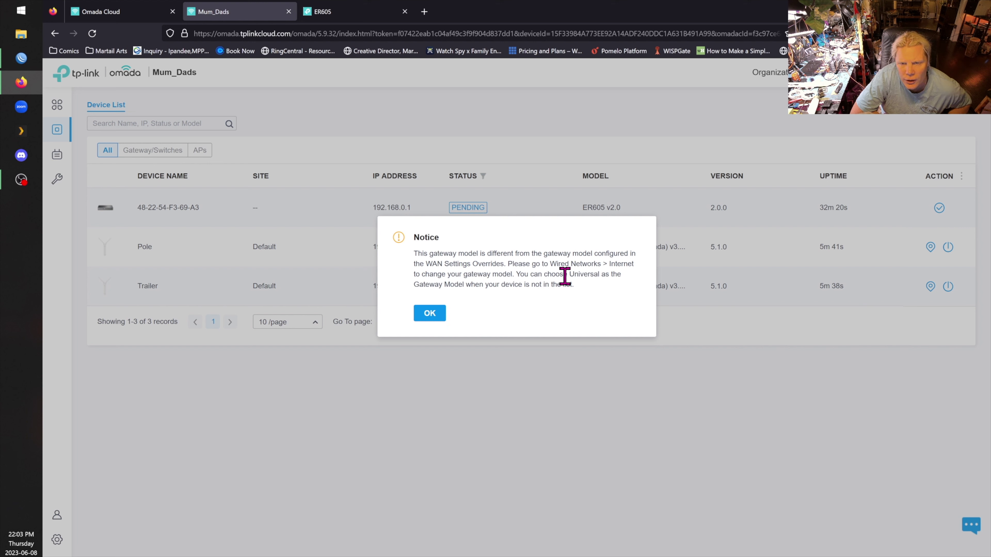
pyautogui.click(433, 313)
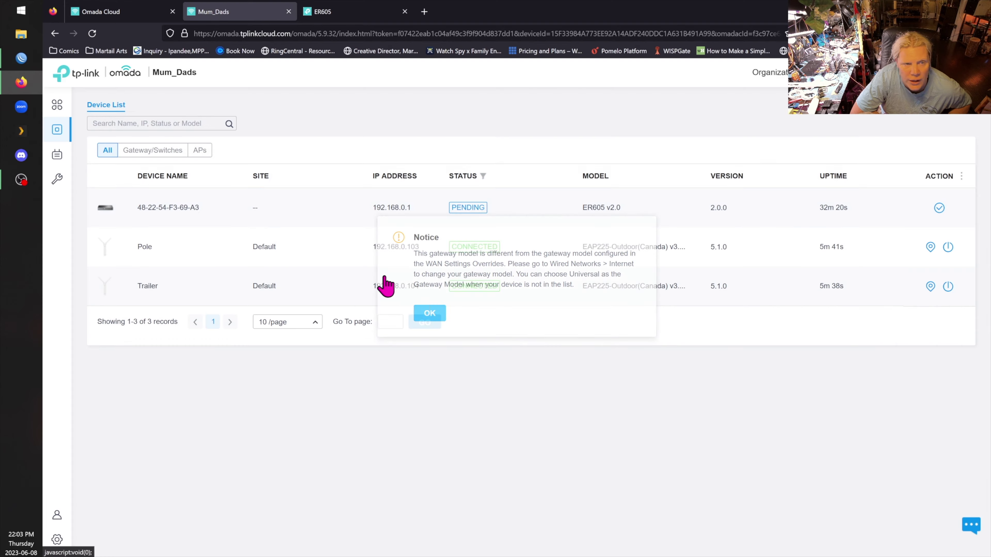
# Filter devices to gateways and switches and retry the ER605 adoption, again hitting the mismatch
pyautogui.click(62, 110)
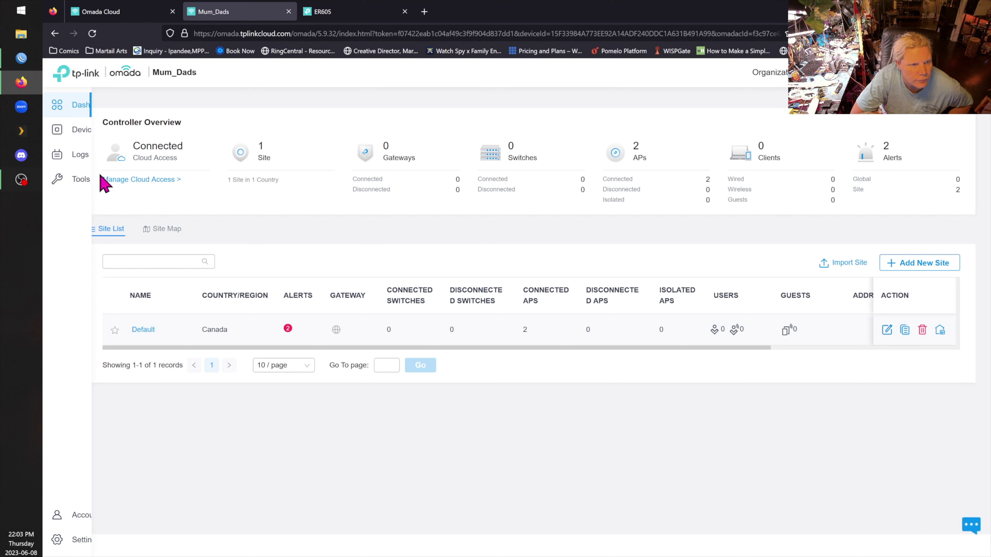
pyautogui.moveTo(67, 164)
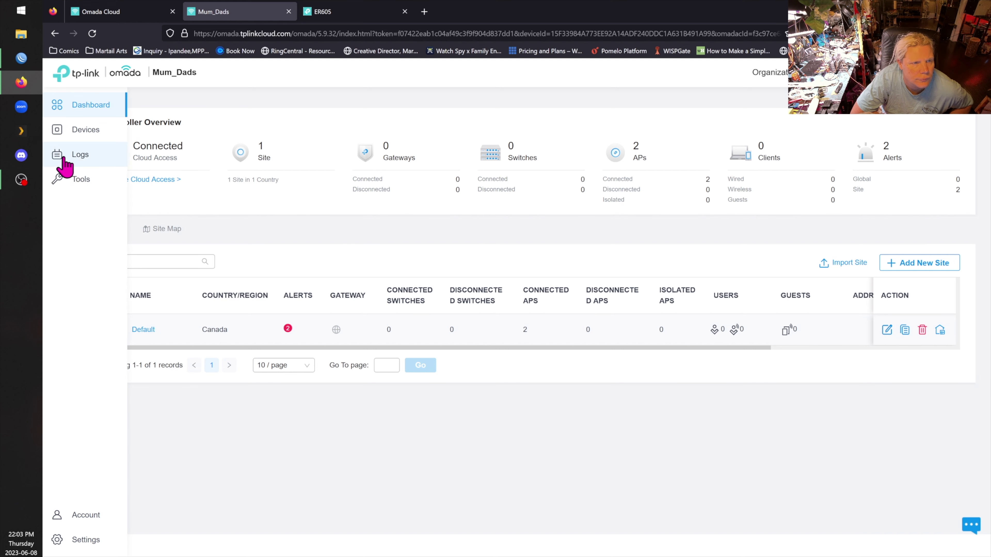
pyautogui.click(70, 131)
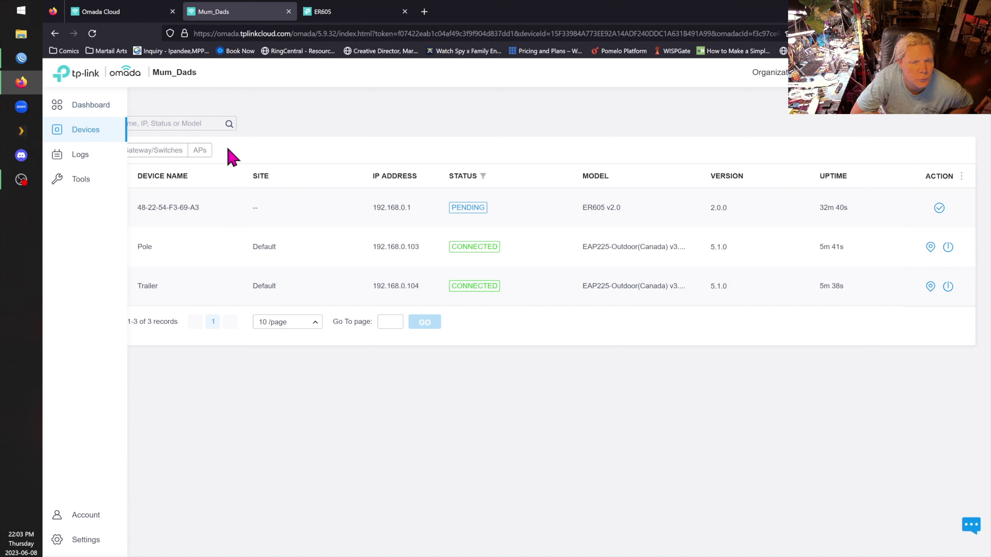
pyautogui.click(172, 153)
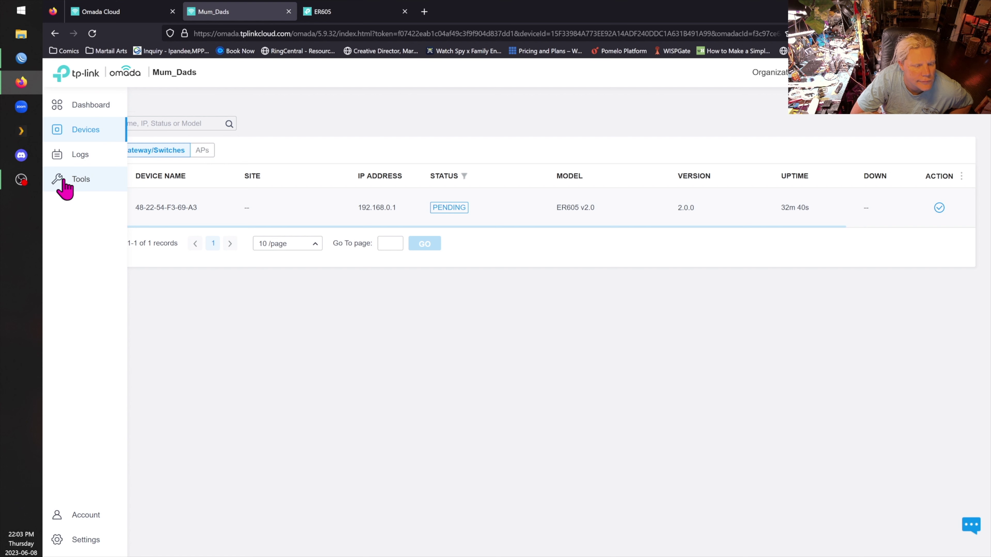
pyautogui.click(939, 208)
pyautogui.click(503, 270)
pyautogui.click(493, 285)
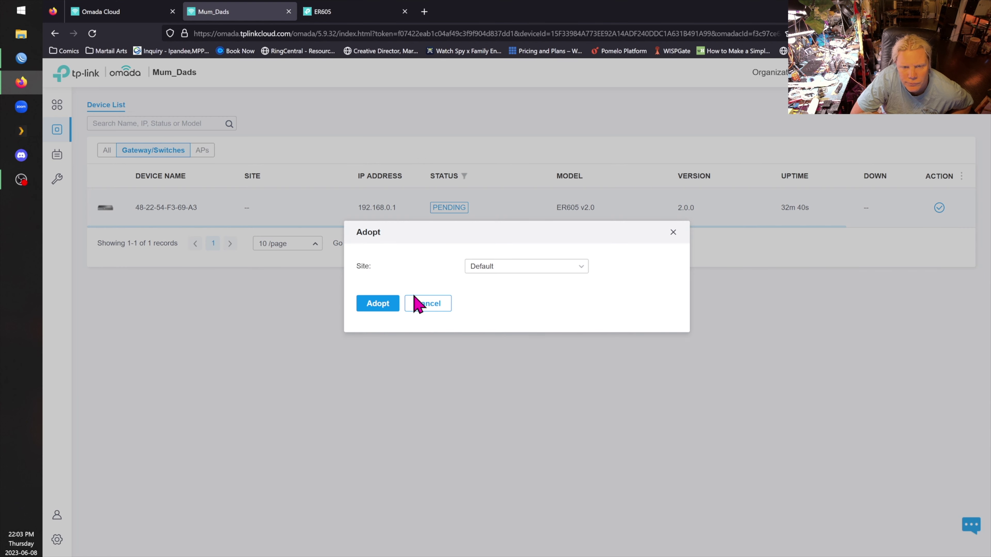
pyautogui.click(388, 306)
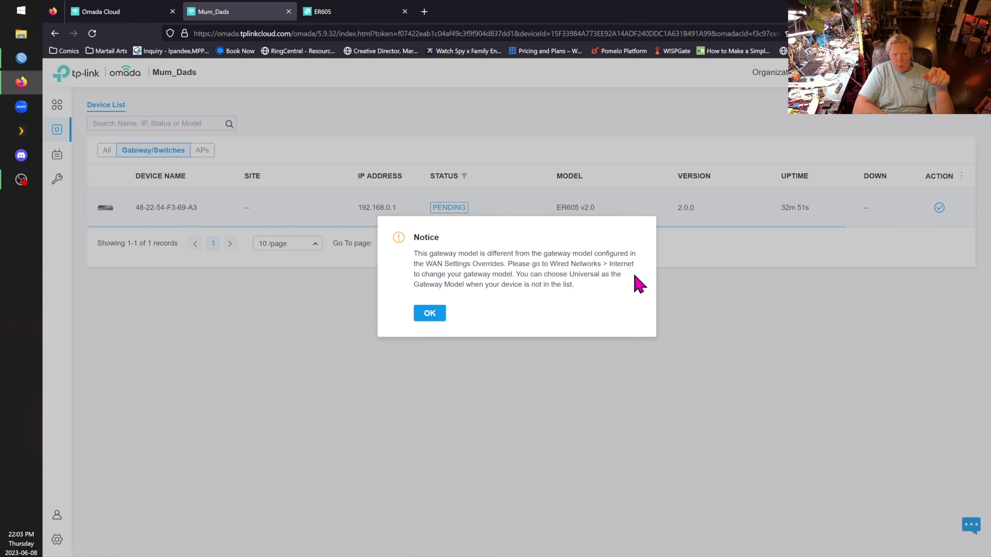
pyautogui.click(428, 315)
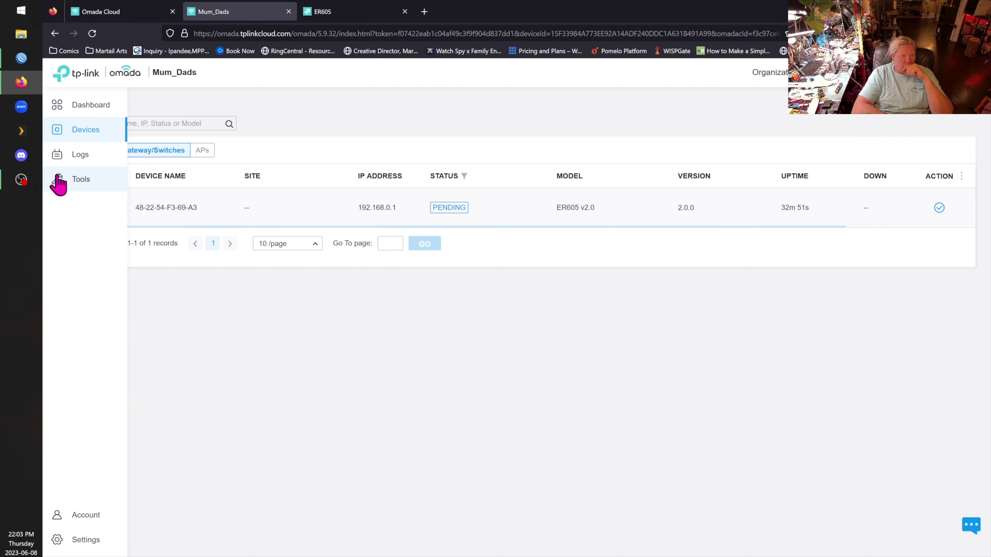
# Review the Network Check tool and the controller's general settings
pyautogui.click(85, 180)
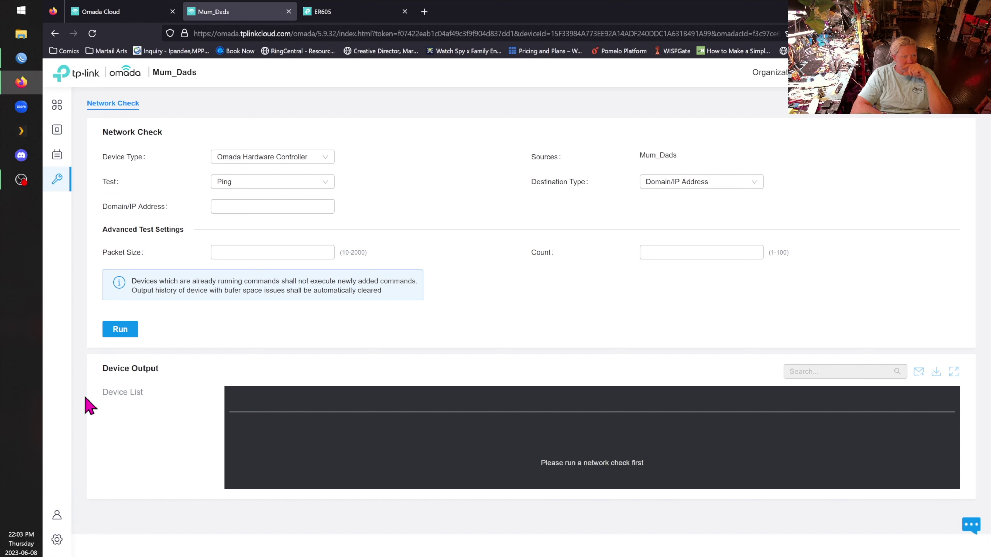
pyautogui.click(57, 541)
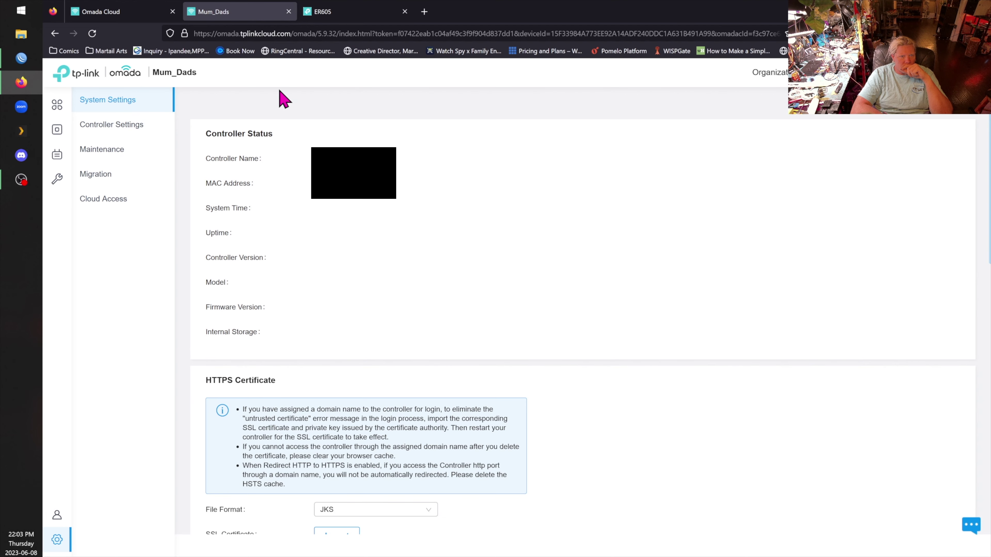
pyautogui.click(145, 129)
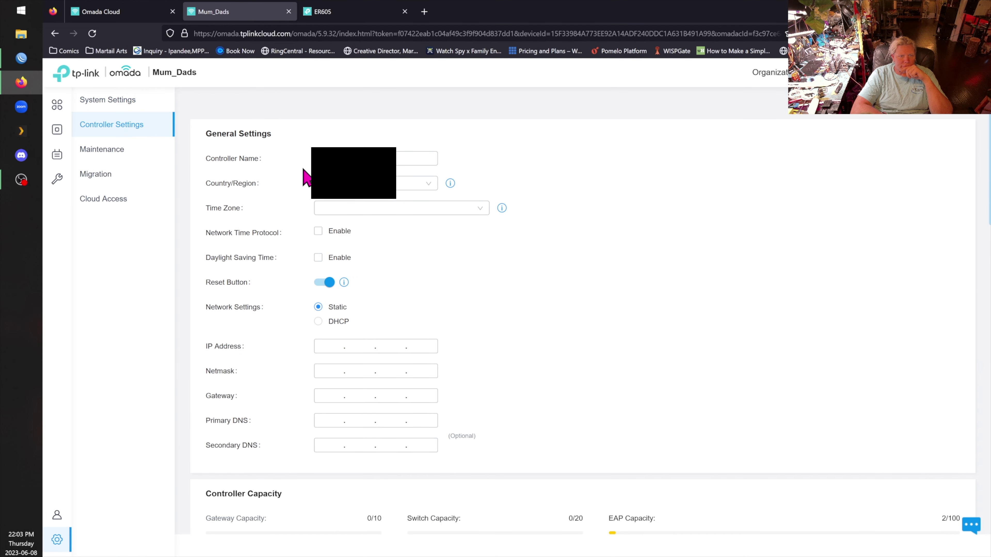
pyautogui.scroll(-2, 503, 211)
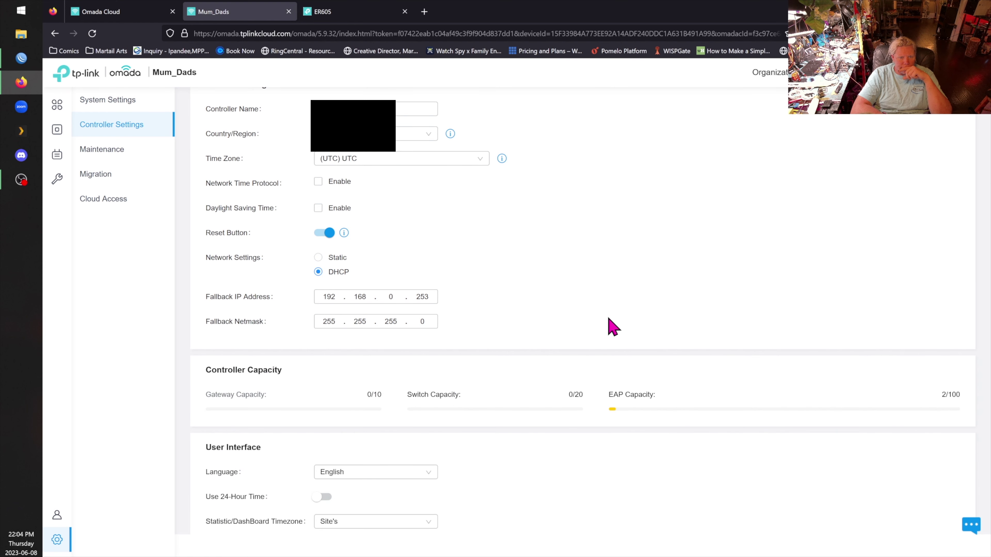
pyautogui.scroll(-10, 615, 327)
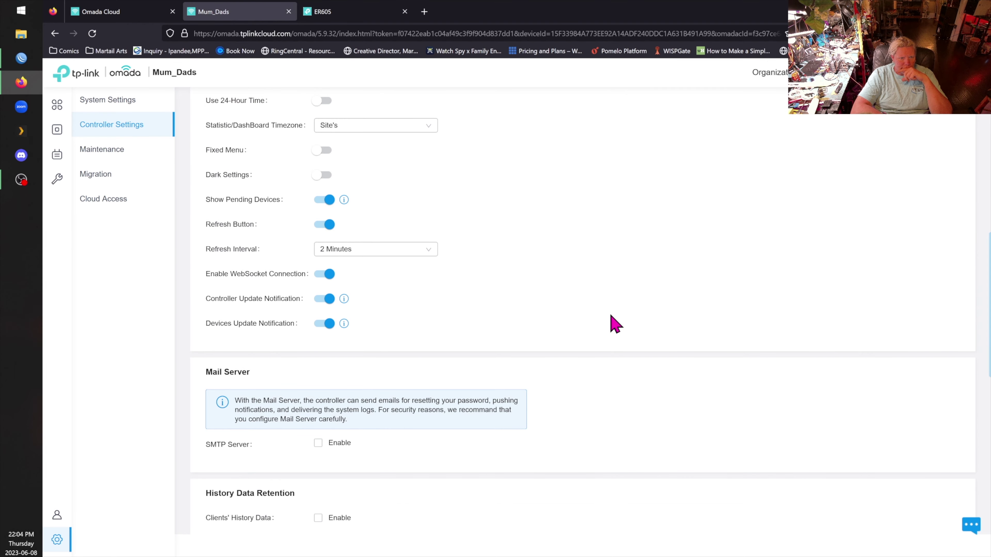
pyautogui.scroll(-12, 614, 324)
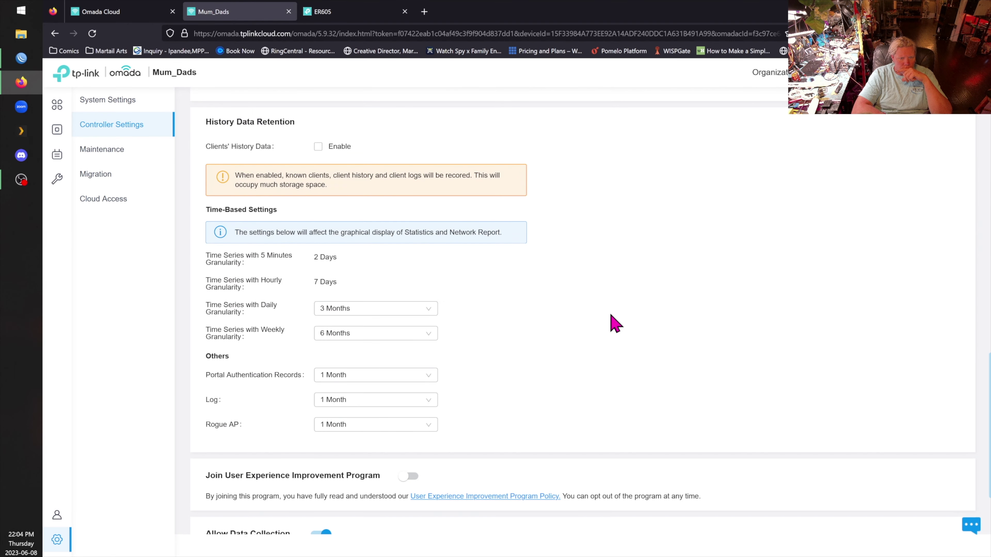
pyautogui.scroll(20, 615, 324)
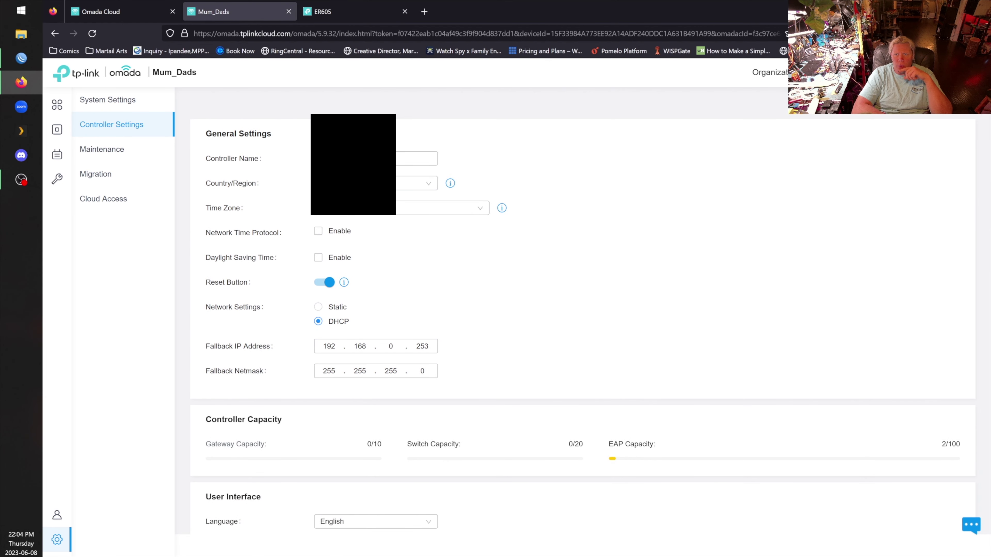
# Check backup/restore and controller status (OC200, version 5.9.32), then return to Devices
pyautogui.click(102, 149)
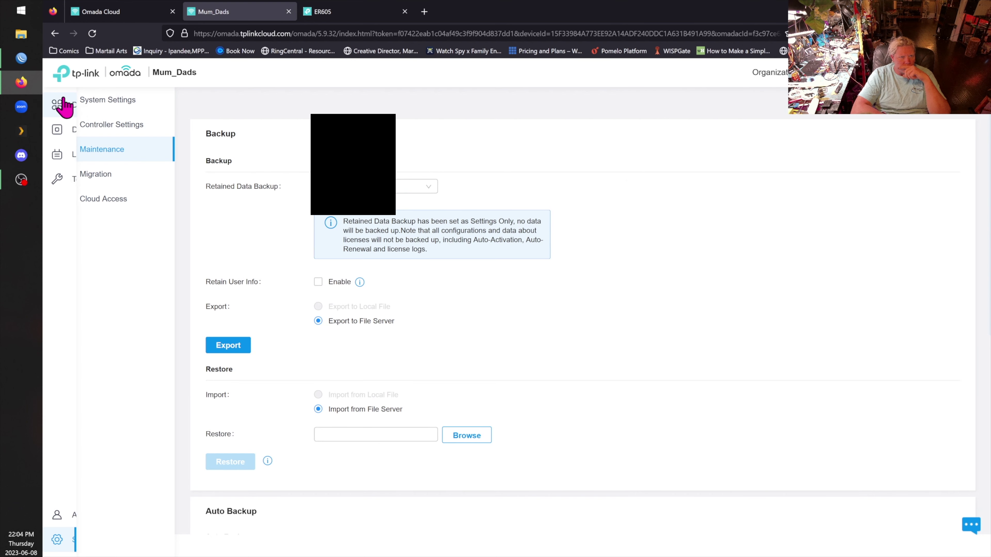
pyautogui.click(129, 102)
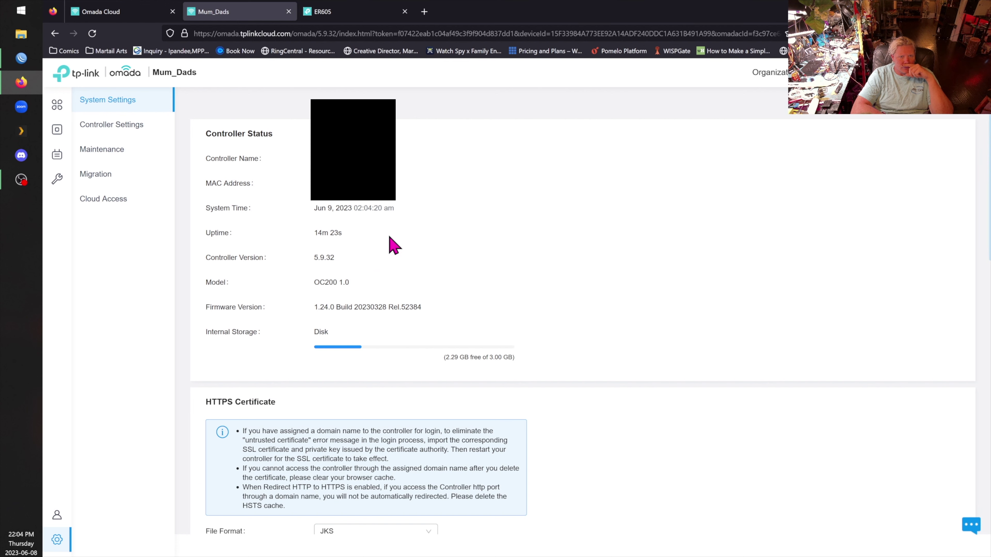
pyautogui.scroll(-2, 490, 353)
pyautogui.scroll(-10, 490, 353)
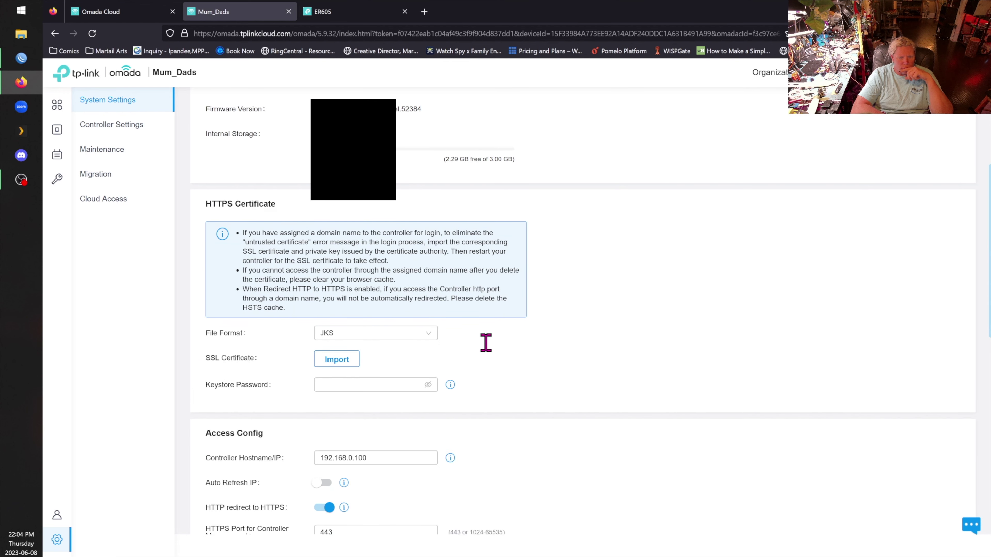
pyautogui.click(58, 138)
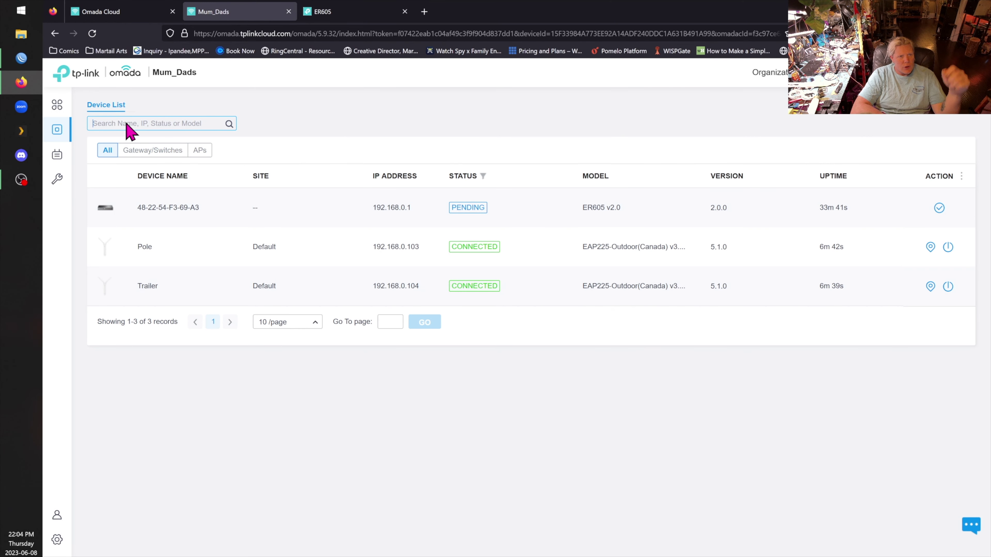
# Search devices for 'wired', then inspect the Default site (Canada) settings without saving changes
pyautogui.write('wired')
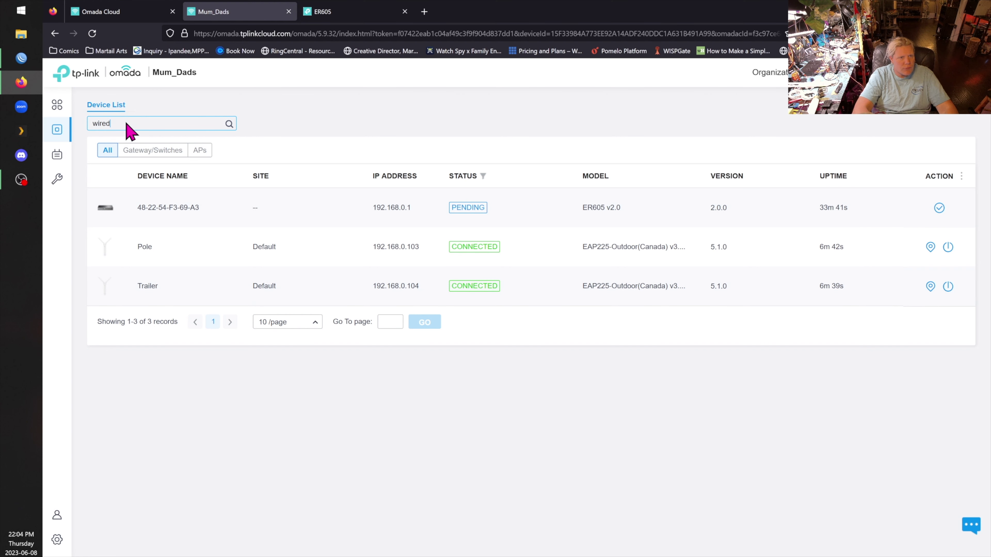
pyautogui.press('Return')
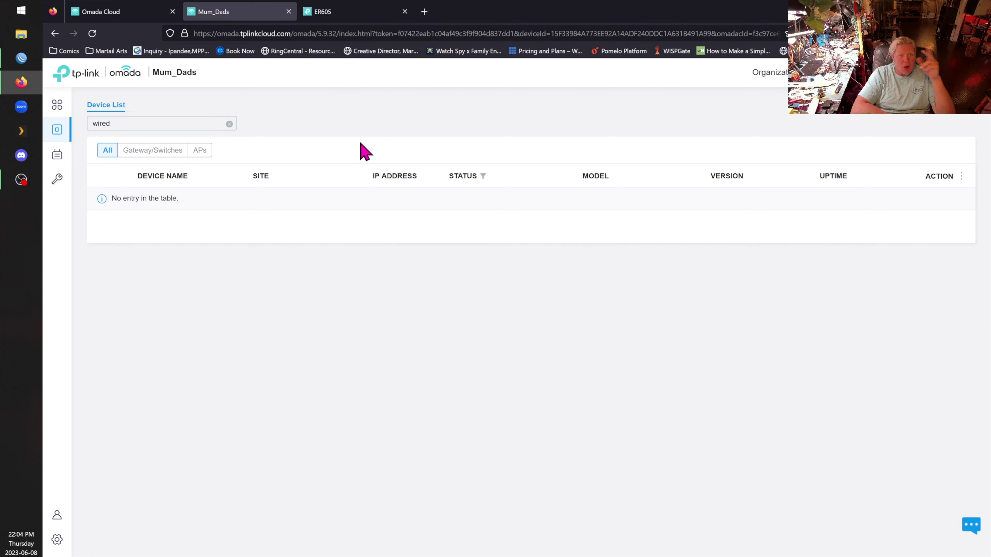
pyautogui.click(61, 109)
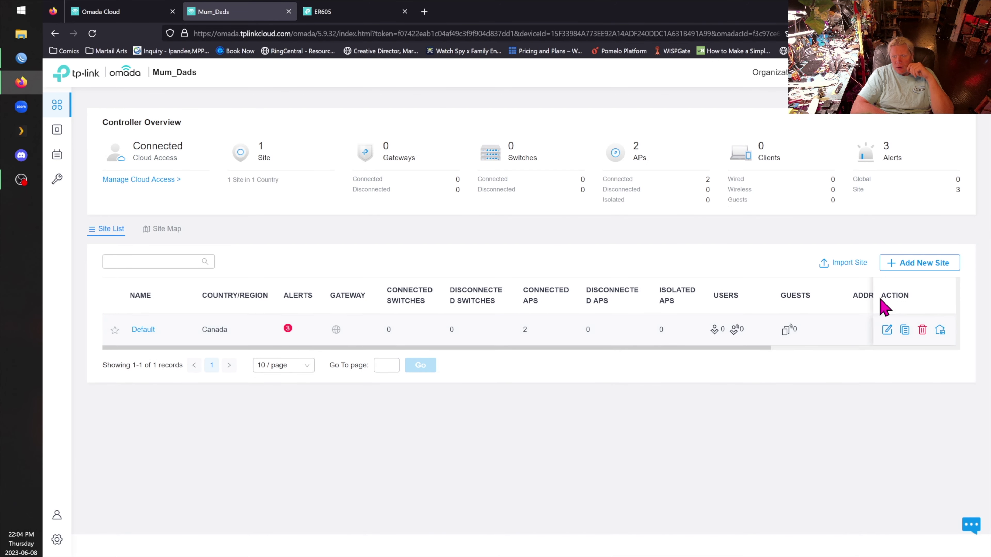
pyautogui.click(887, 331)
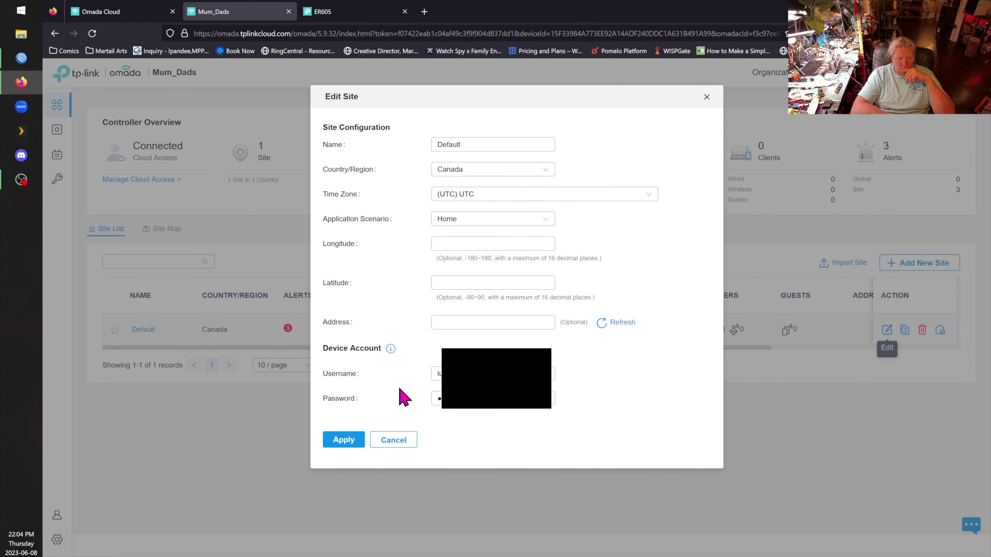
pyautogui.click(398, 440)
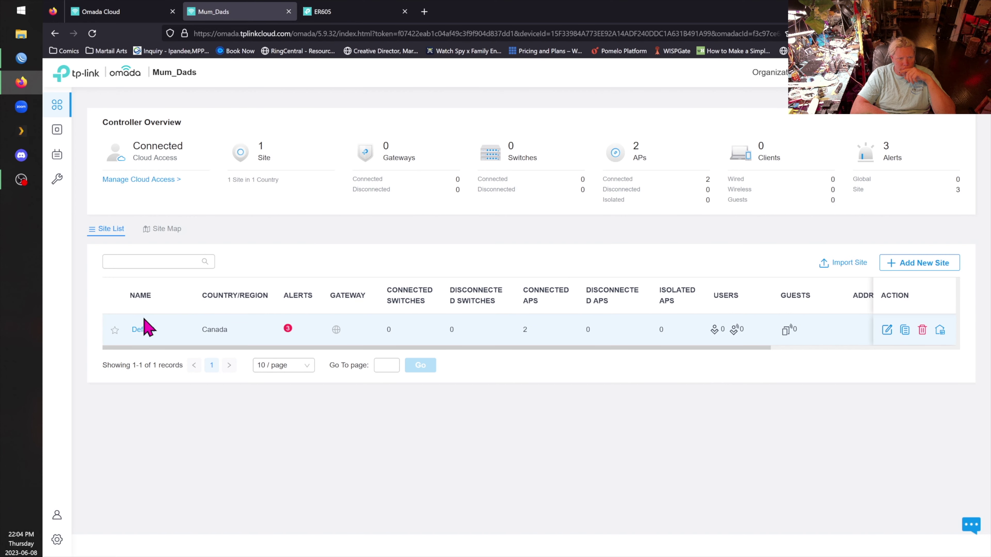
# Enter the Default site, close the ER605 browser tab, and show the site's device list
pyautogui.click(141, 331)
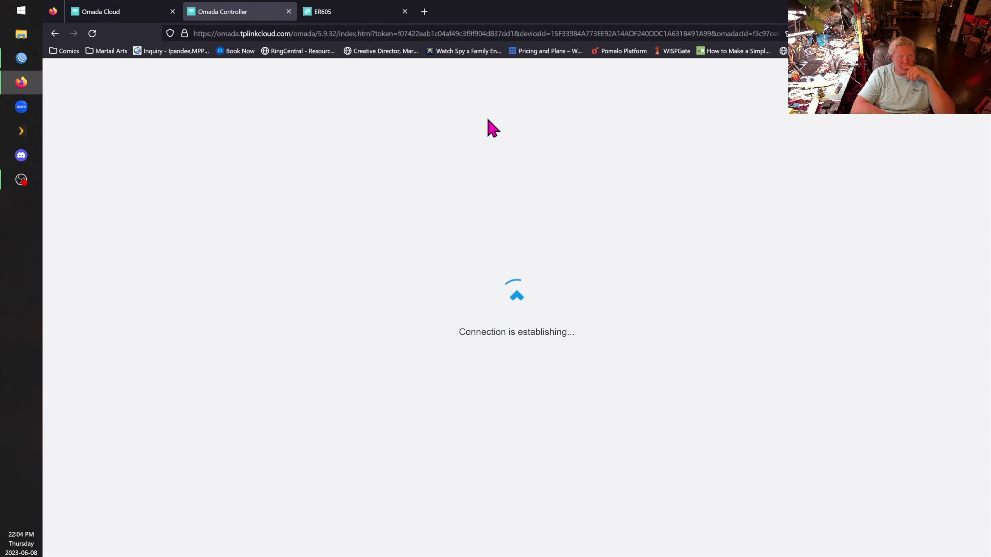
pyautogui.click(404, 11)
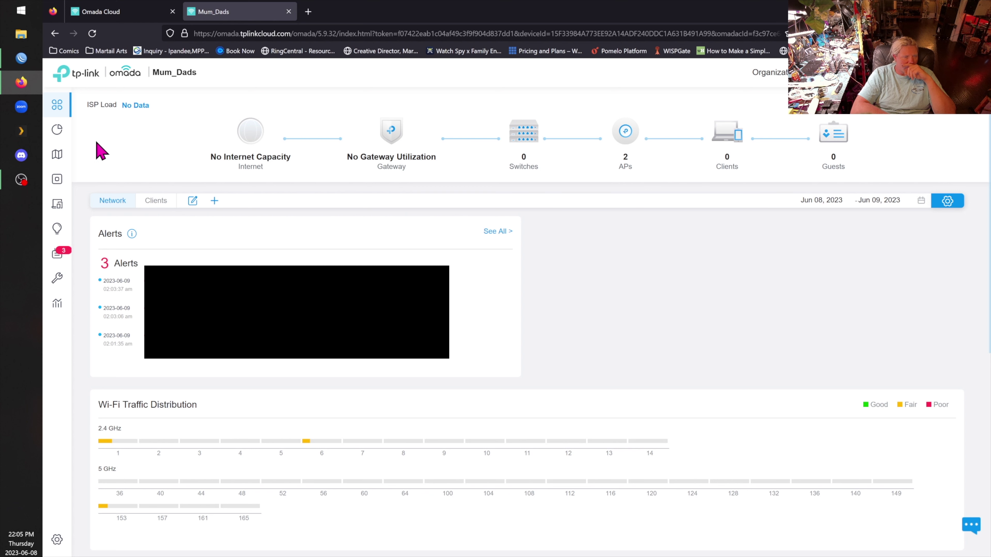
pyautogui.moveTo(48, 137)
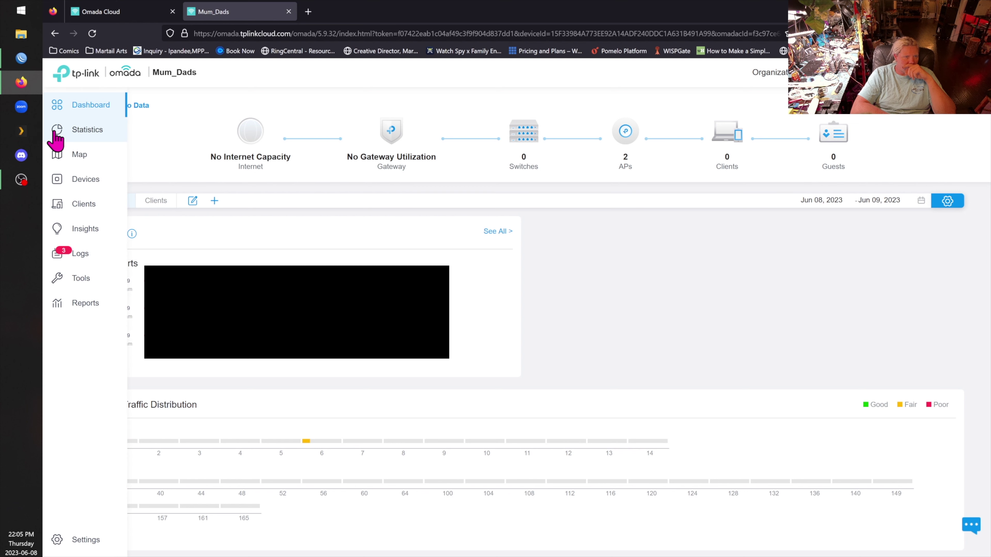
pyautogui.click(96, 182)
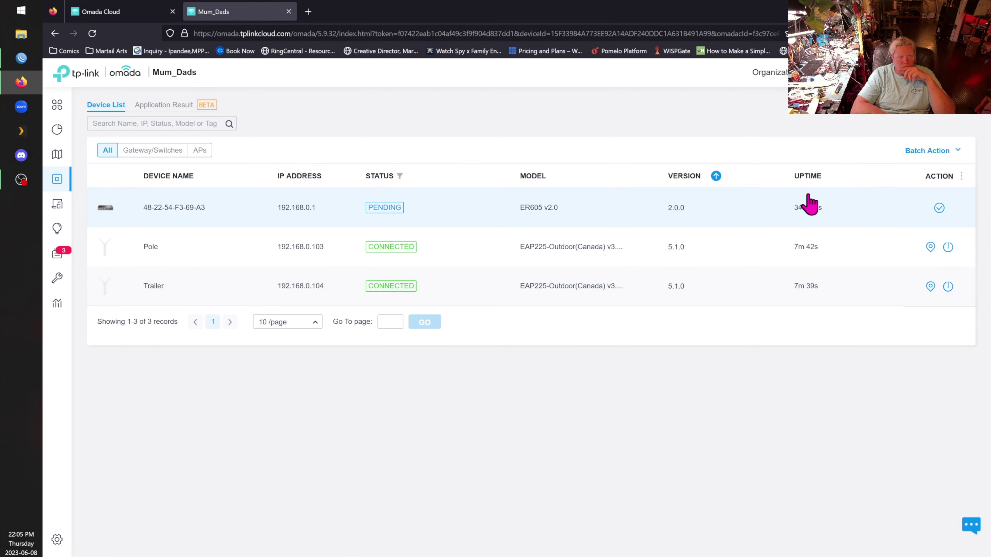
# Retry the ER605 adoption, dismiss the mismatch notice, and view the site's clients
pyautogui.click(938, 208)
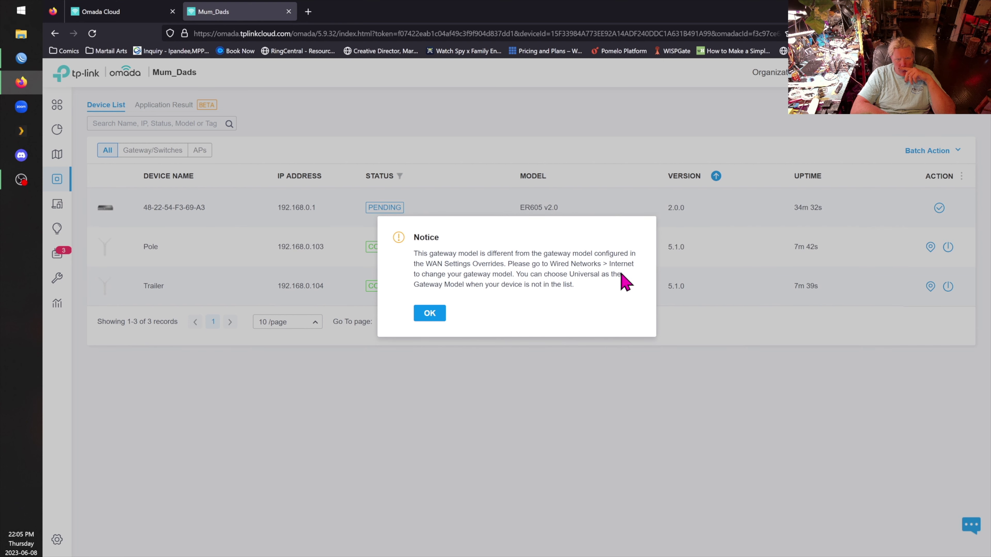
pyautogui.click(436, 316)
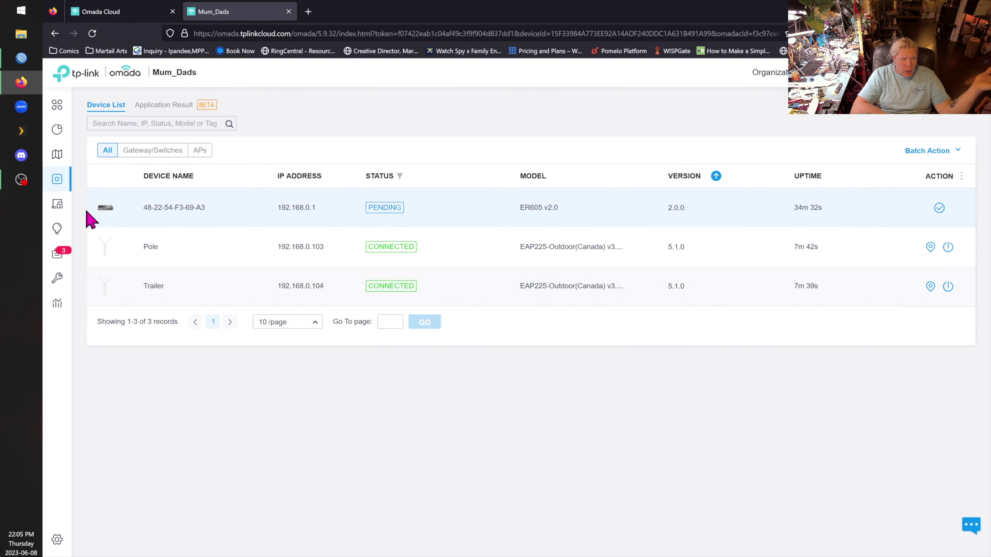
pyautogui.moveTo(58, 221)
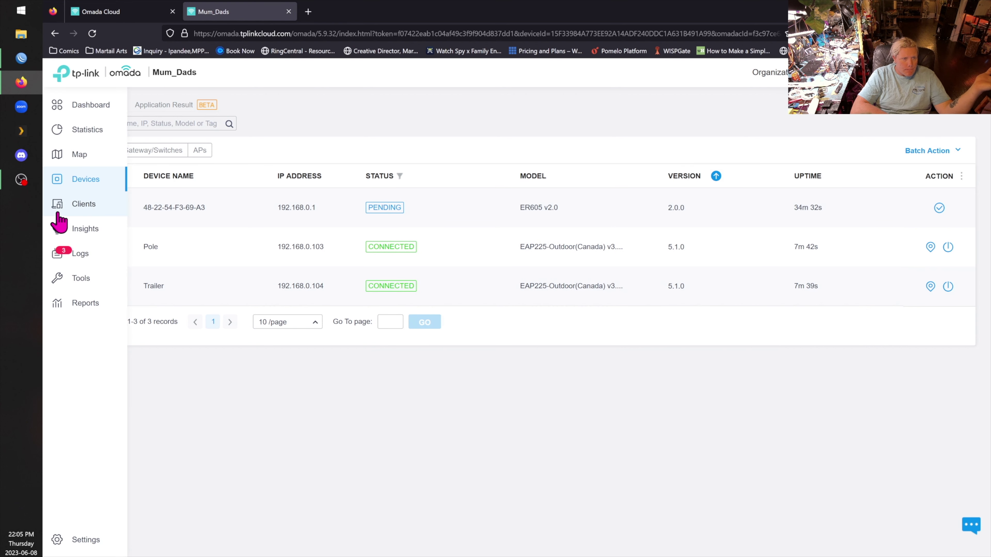
pyautogui.click(104, 207)
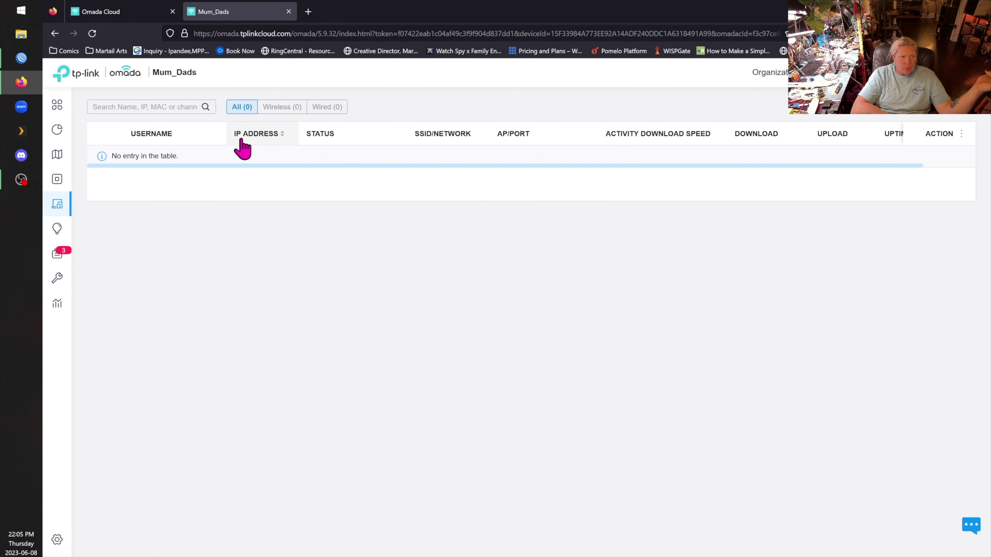
# Review the site dashboard, toggling customize mode on and off, then go to Site Settings
pyautogui.moveTo(55, 106)
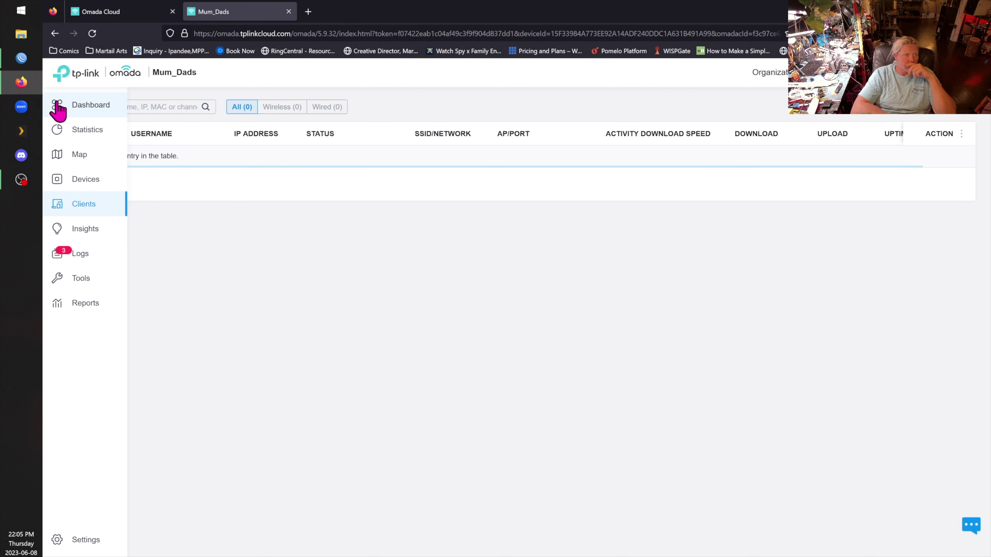
pyautogui.click(58, 109)
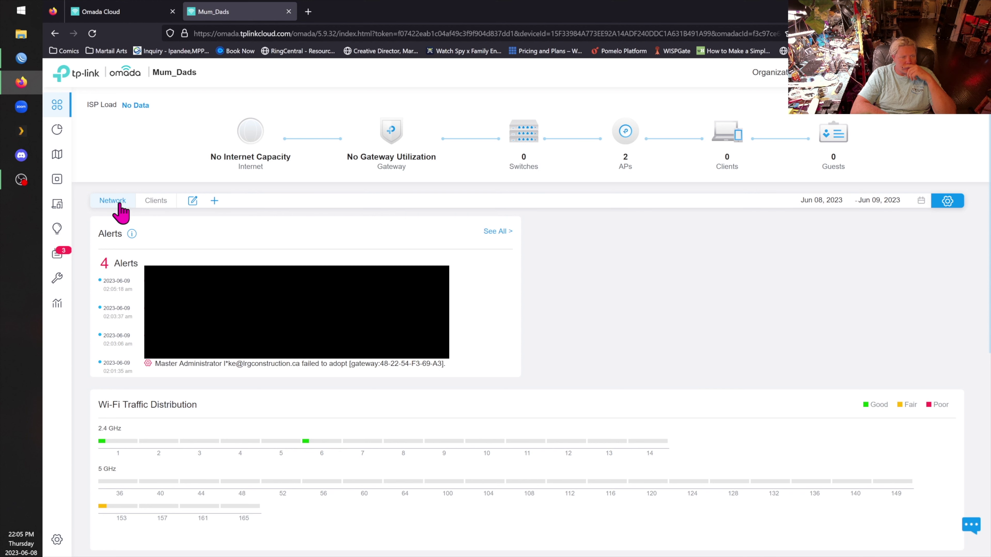
pyautogui.click(948, 203)
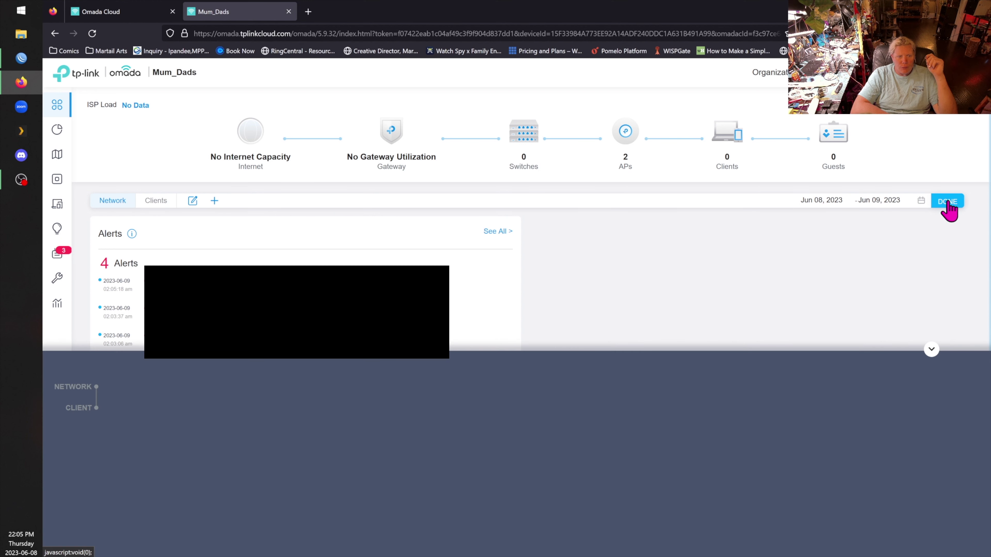
pyautogui.click(948, 202)
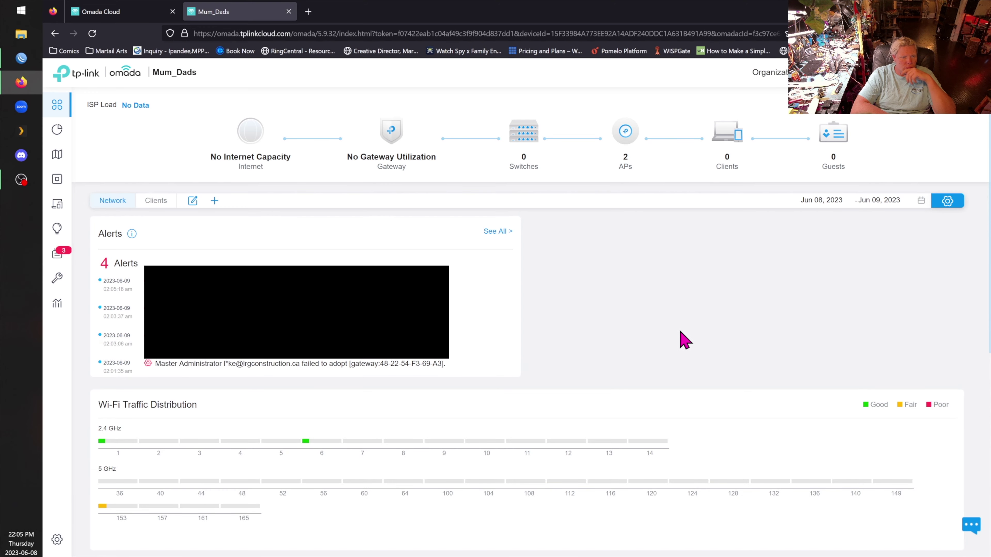
pyautogui.scroll(-5, 681, 336)
pyautogui.scroll(-3, 684, 340)
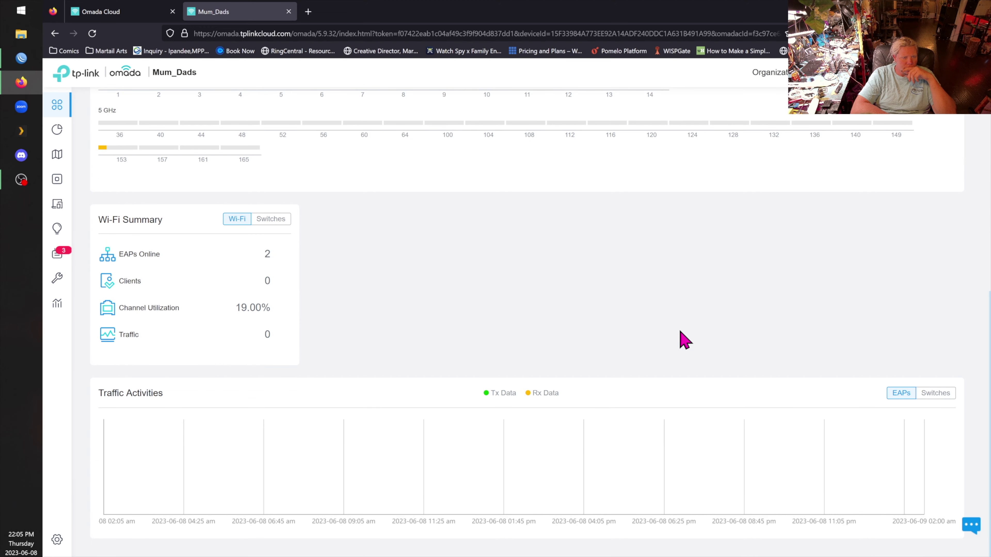
pyautogui.scroll(8, 663, 341)
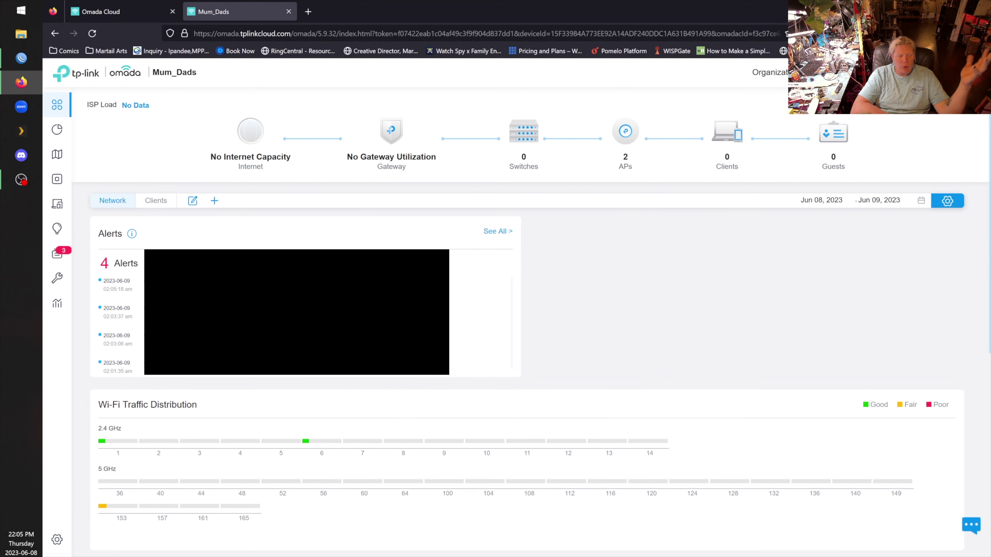
pyautogui.click(71, 540)
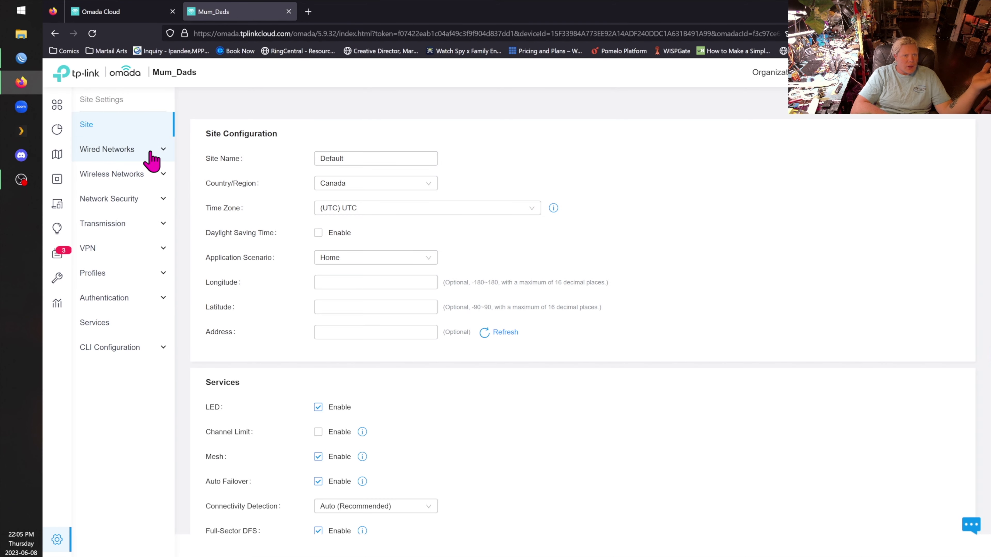
# Switch the Internet gateway model to Universal with 2 WAN ports, Port1 as WAN, and save
pyautogui.click(150, 153)
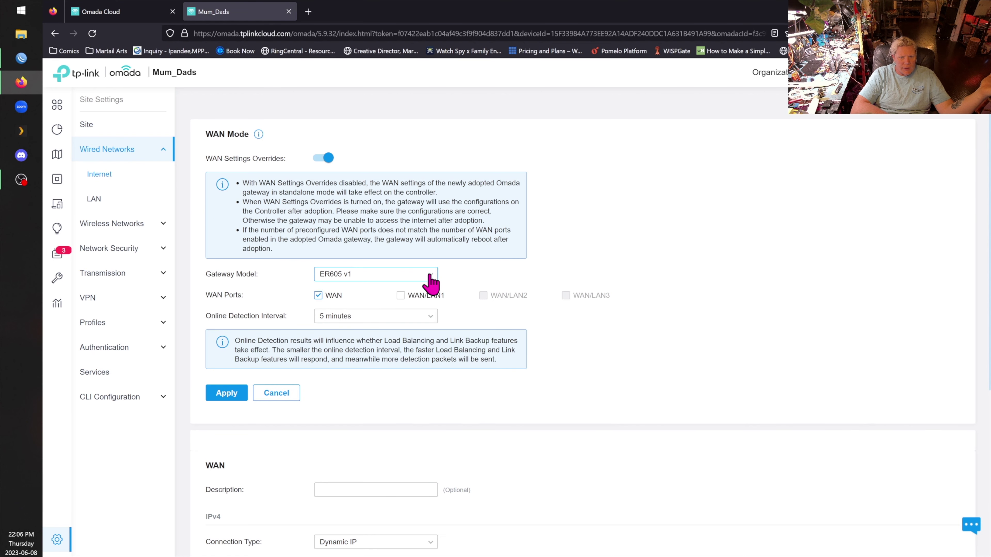
pyautogui.click(431, 281)
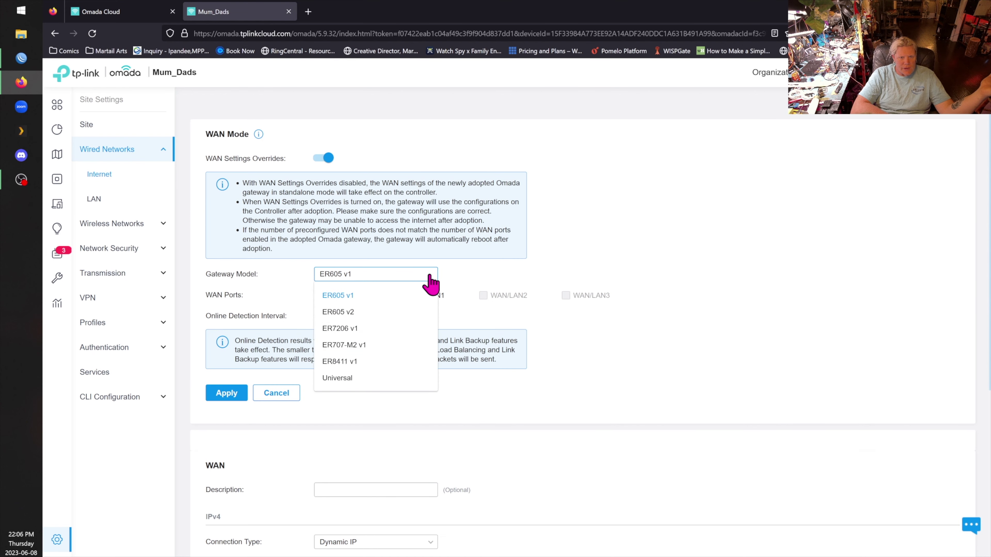
pyautogui.click(357, 379)
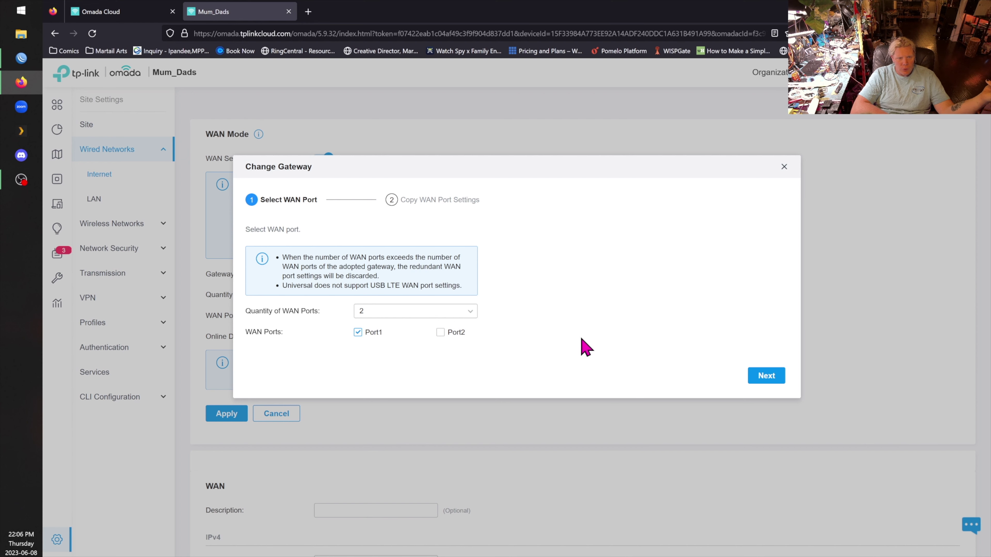
pyautogui.click(460, 312)
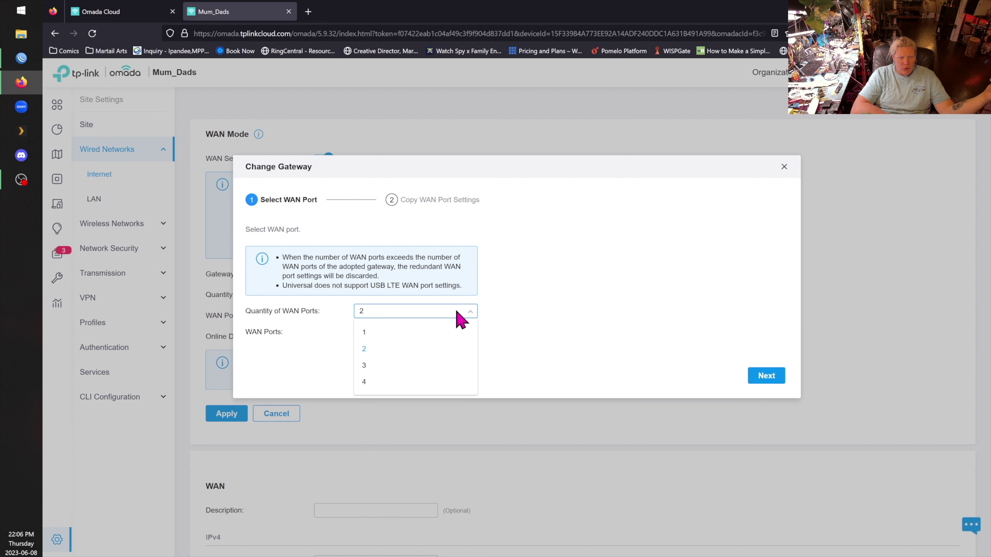
pyautogui.click(631, 304)
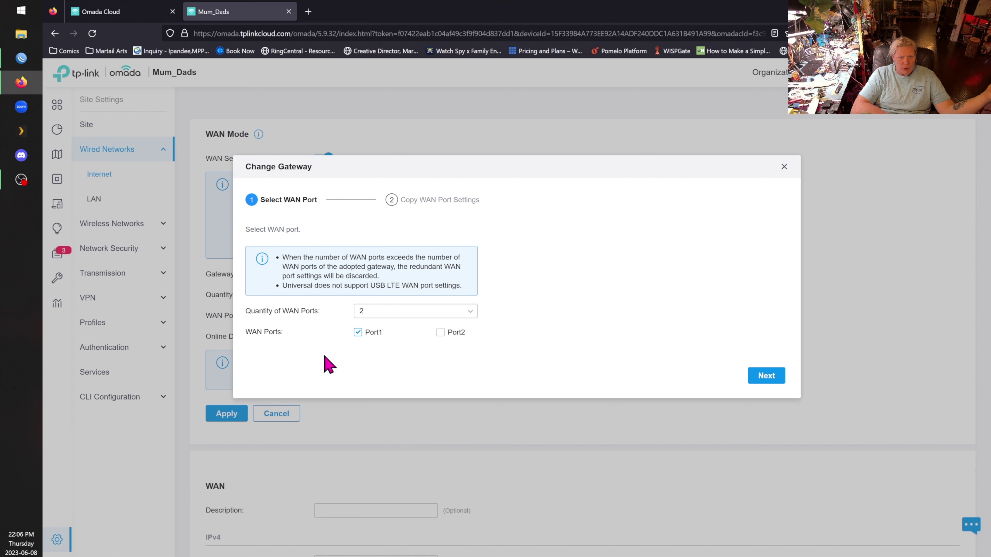
pyautogui.click(764, 379)
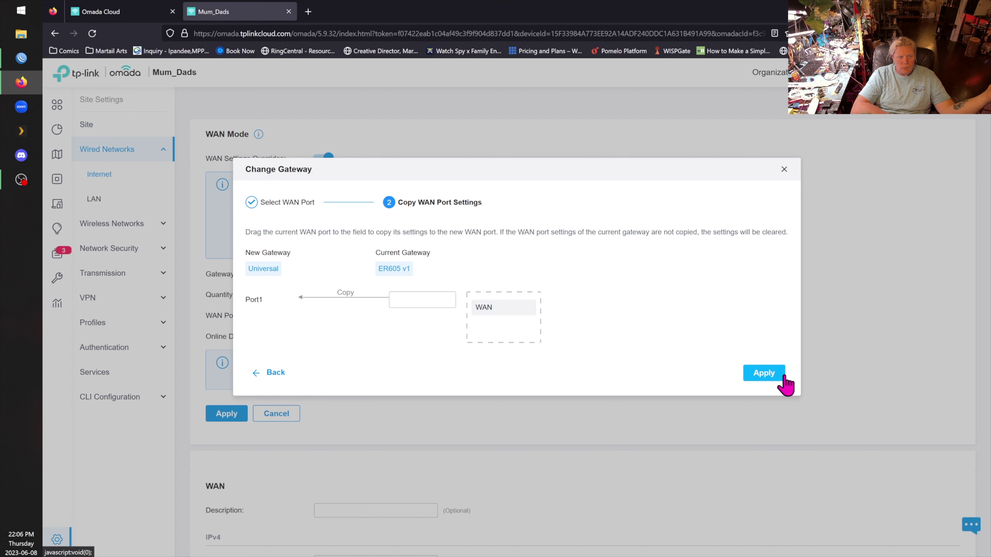
pyautogui.click(774, 378)
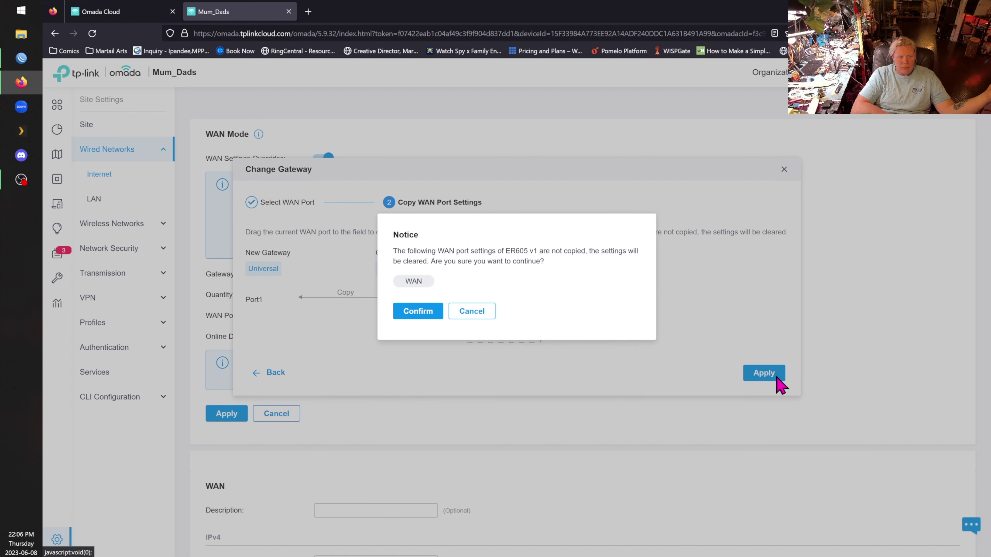
pyautogui.click(416, 316)
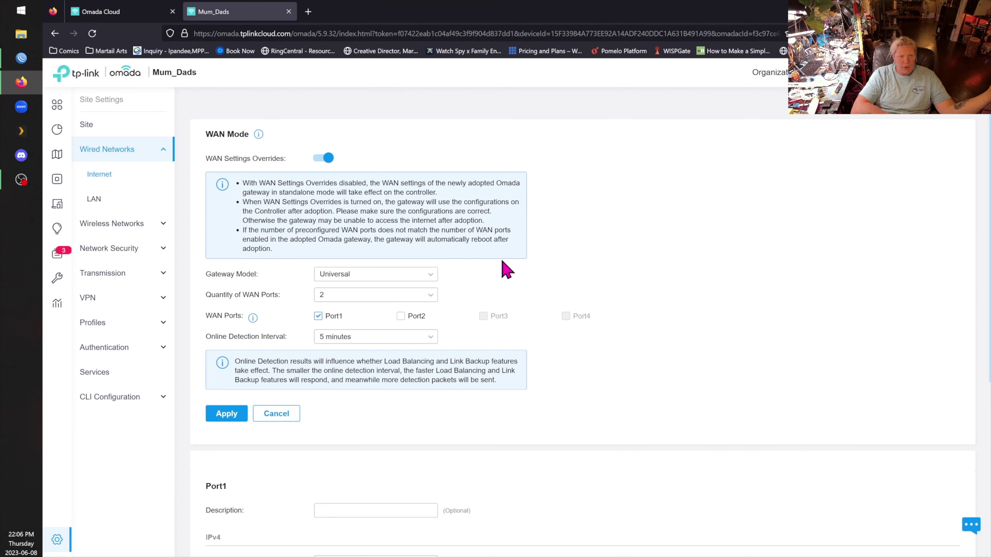
pyautogui.click(234, 412)
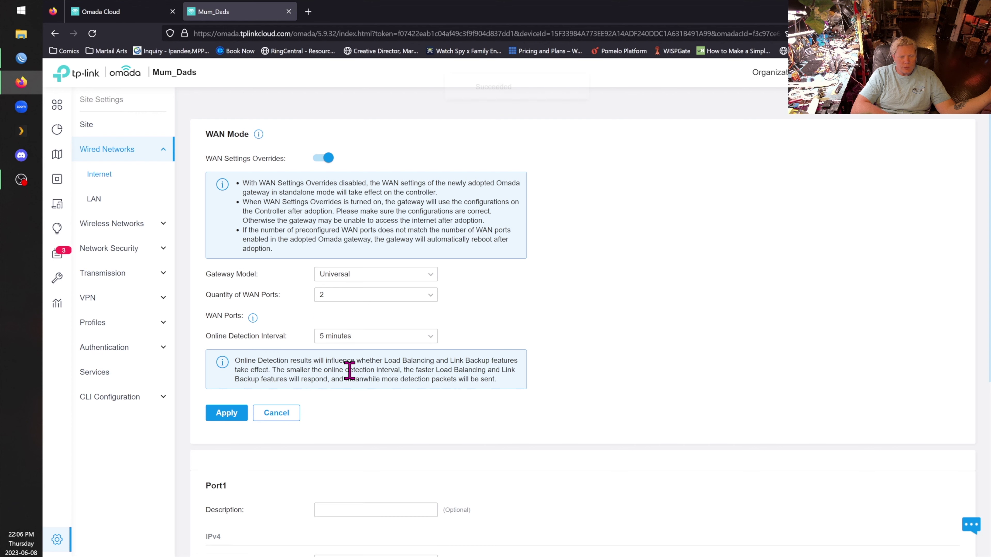
pyautogui.scroll(-5, 630, 327)
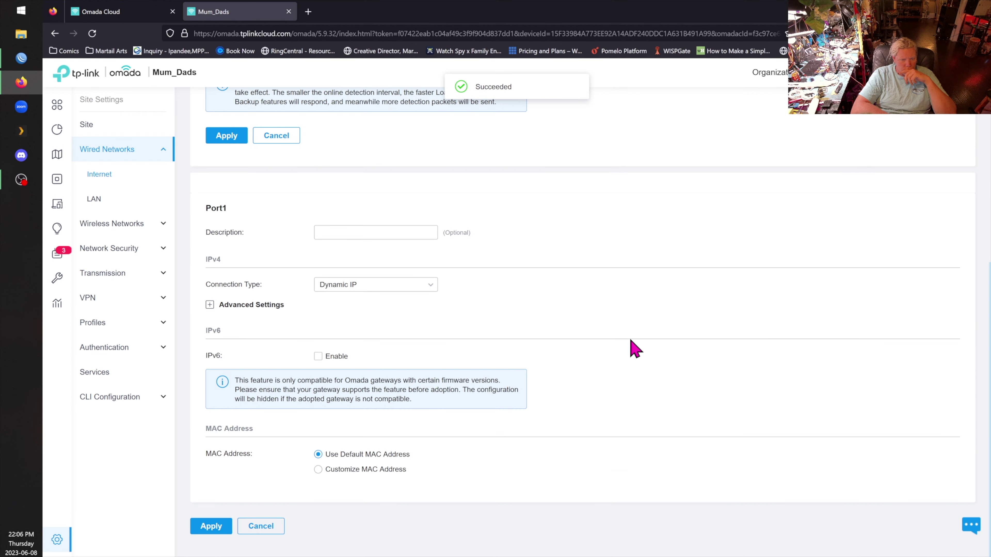
# Adopt the ER605 using its device username and password, declining the browser's password save
pyautogui.click(64, 183)
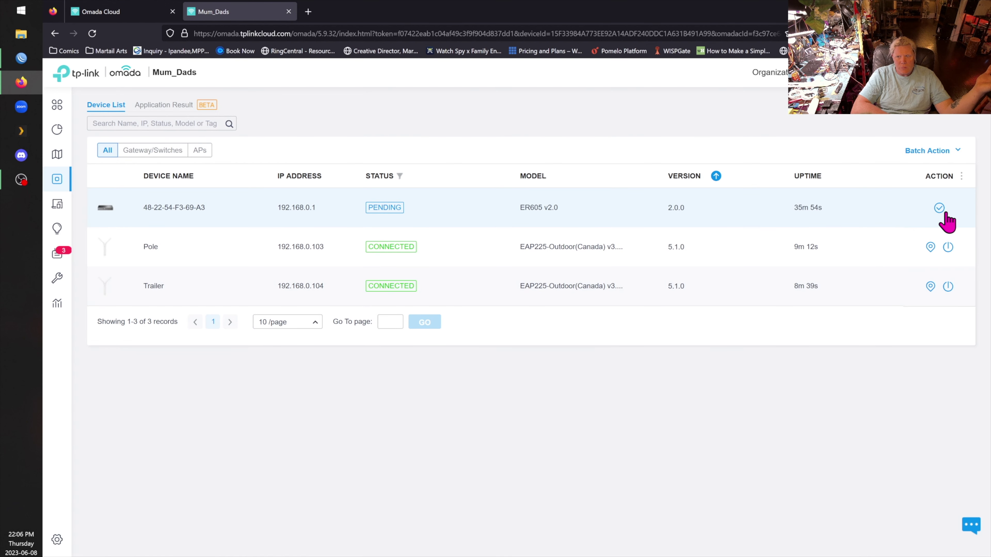
pyautogui.click(939, 207)
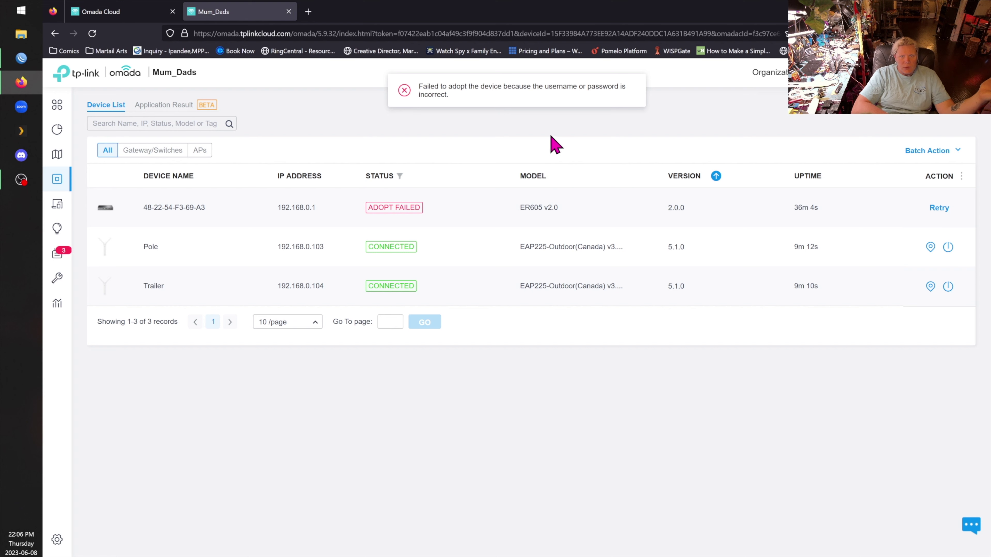
pyautogui.click(944, 211)
pyautogui.click(565, 267)
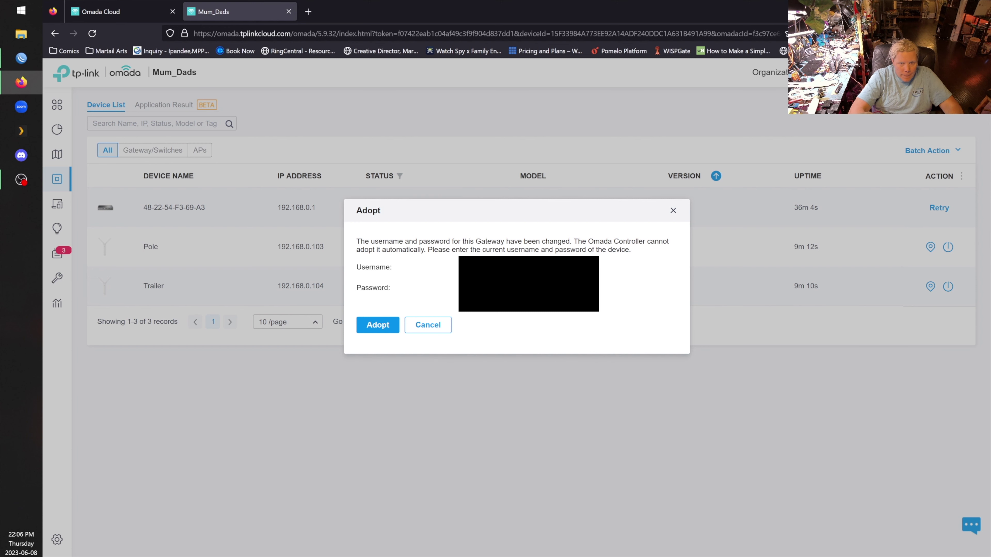
pyautogui.press('Tab')
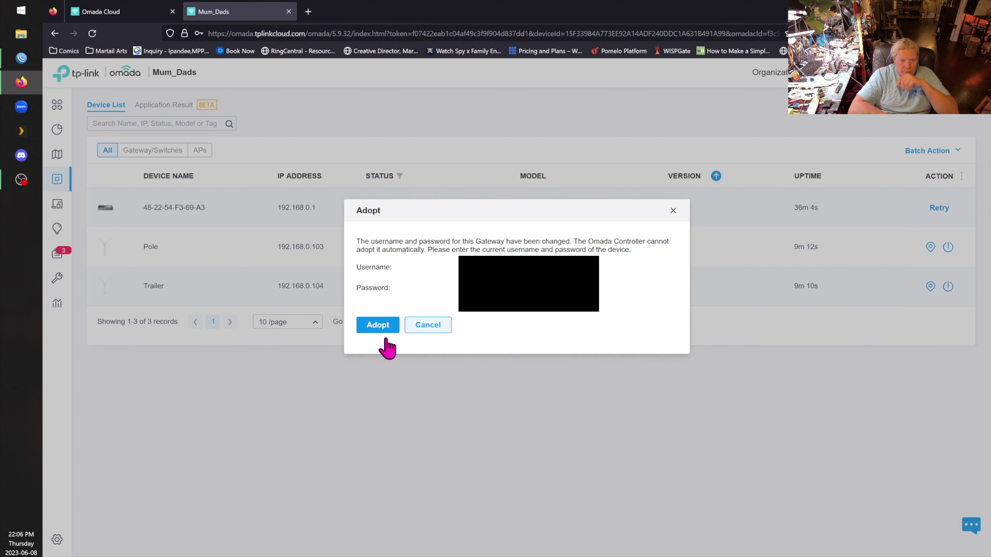
pyautogui.click(381, 330)
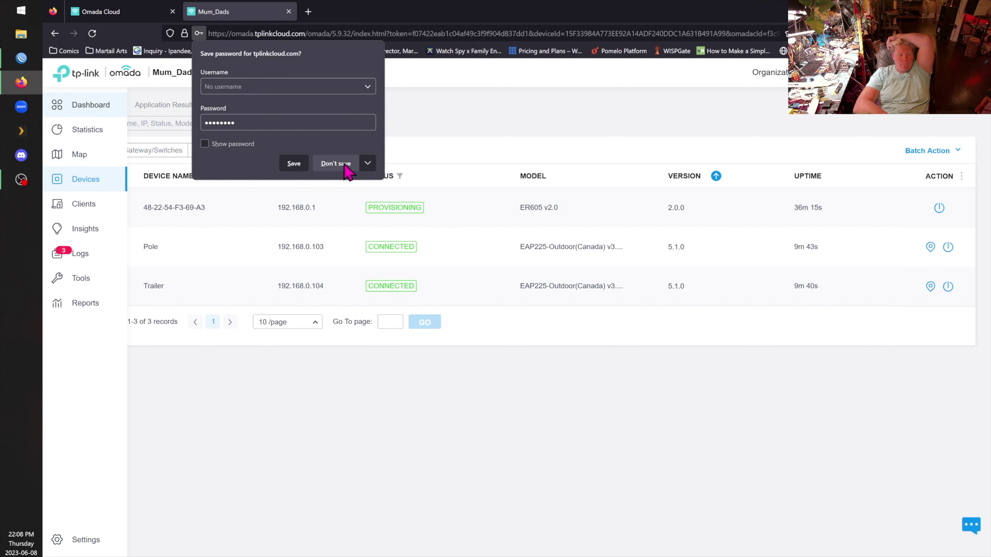
pyautogui.click(335, 163)
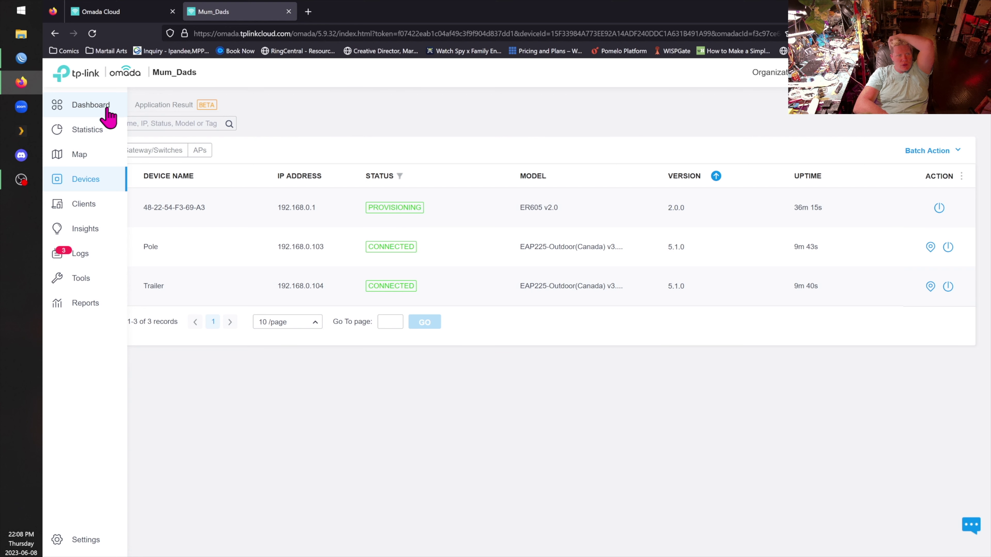
# Reload the Mum_Dads site page and reopen its device list to see all three devices connected
pyautogui.click(114, 19)
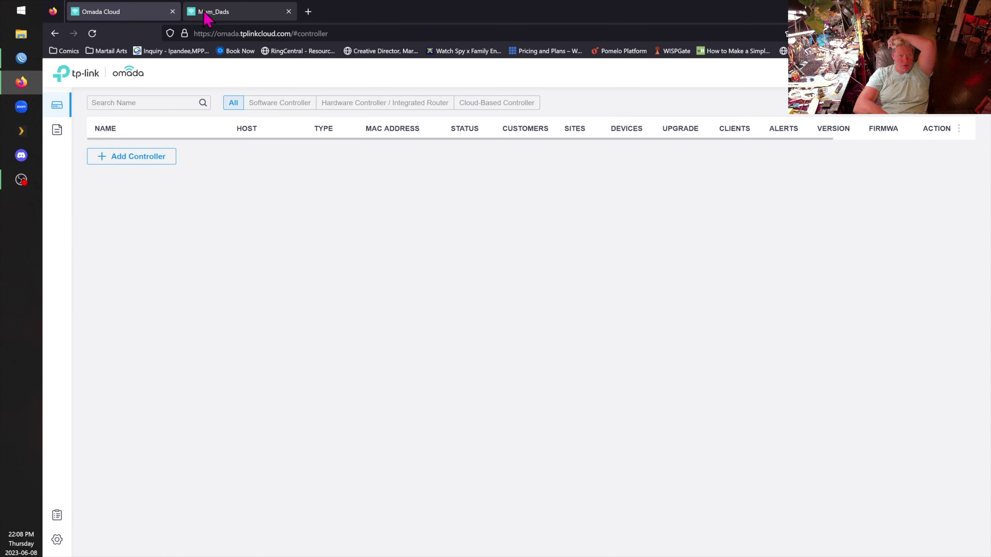
pyautogui.click(209, 13)
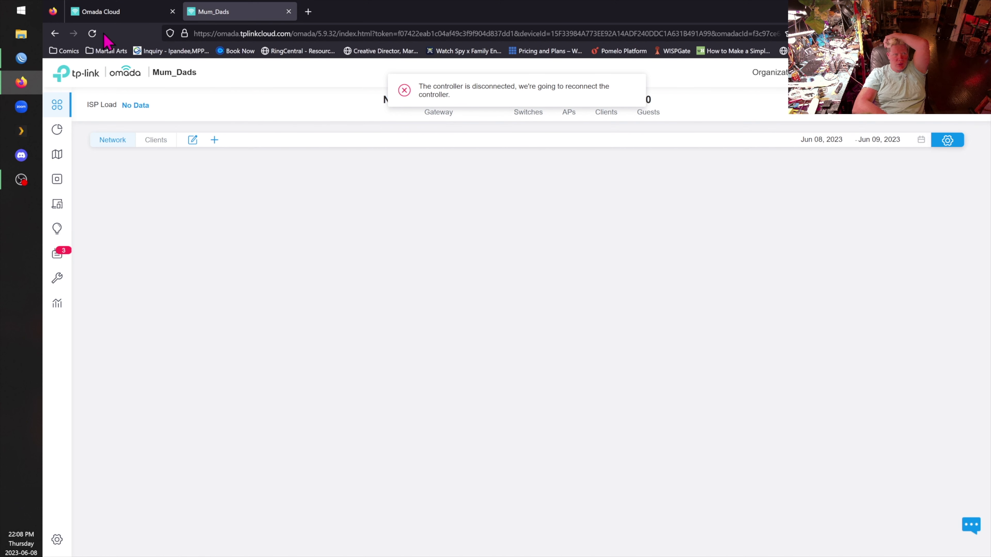
pyautogui.click(92, 33)
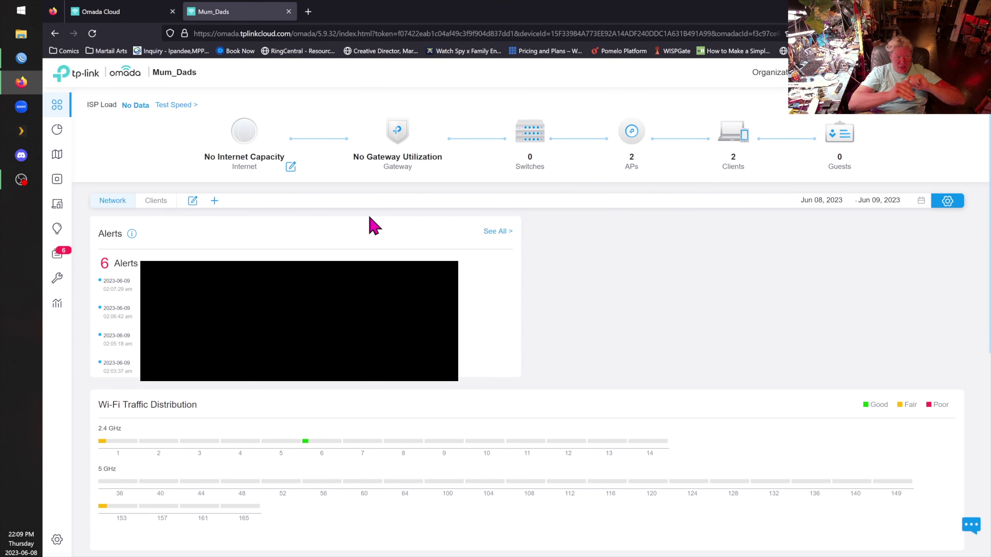
pyautogui.click(57, 187)
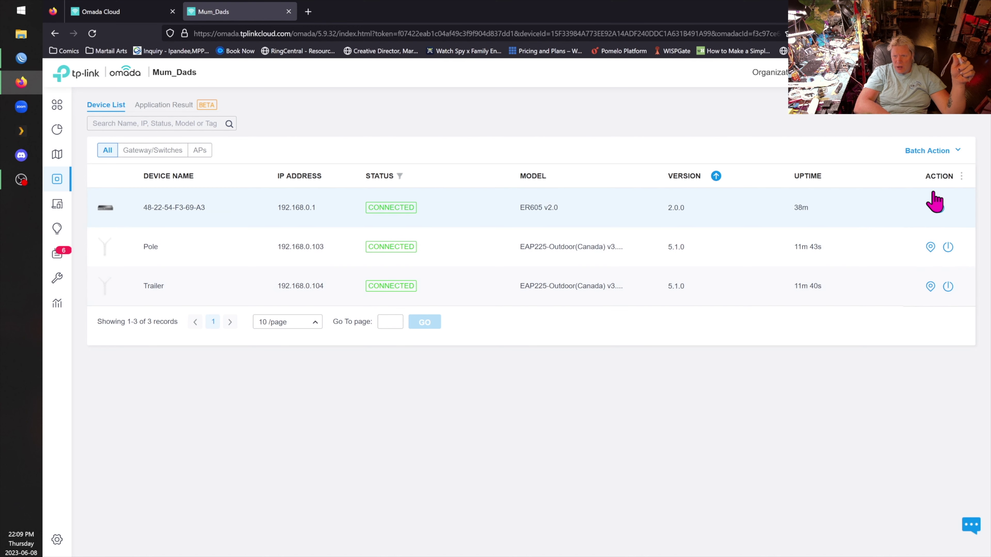
# Rename the ER605 gateway at 192.168.0.1 to Mum_Dads and apply the change
pyautogui.click(956, 154)
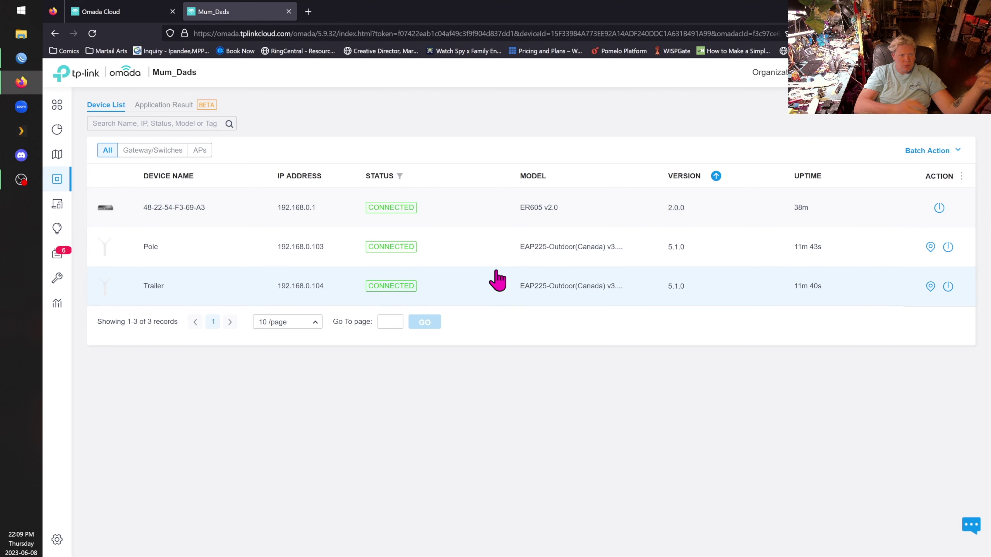
pyautogui.click(161, 213)
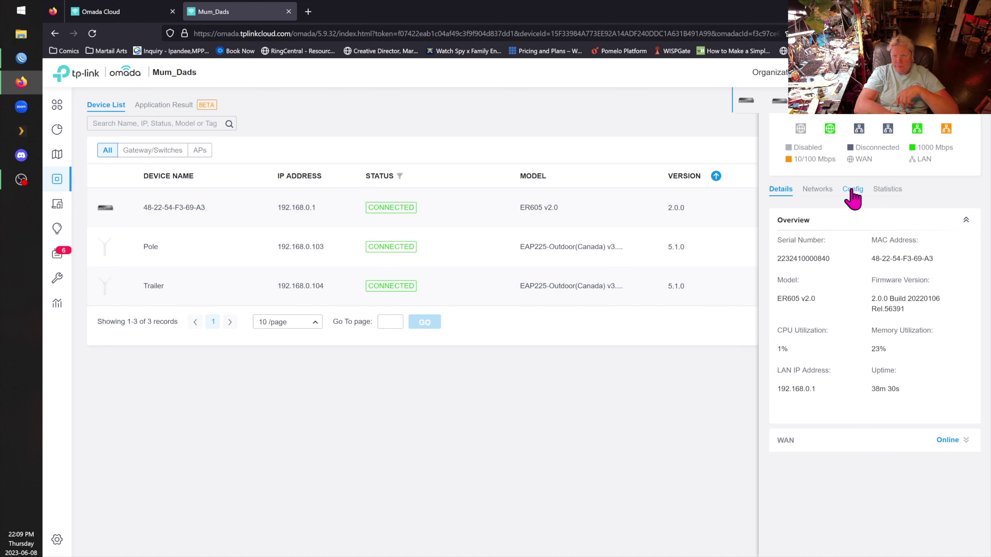
pyautogui.click(852, 191)
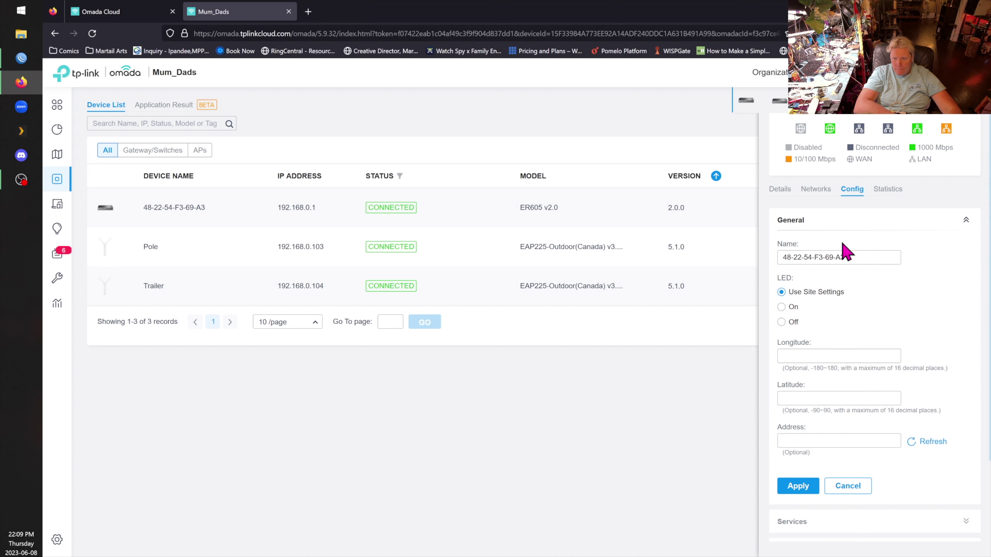
pyautogui.click(847, 256)
pyautogui.hotkey('ctrl', 'a')
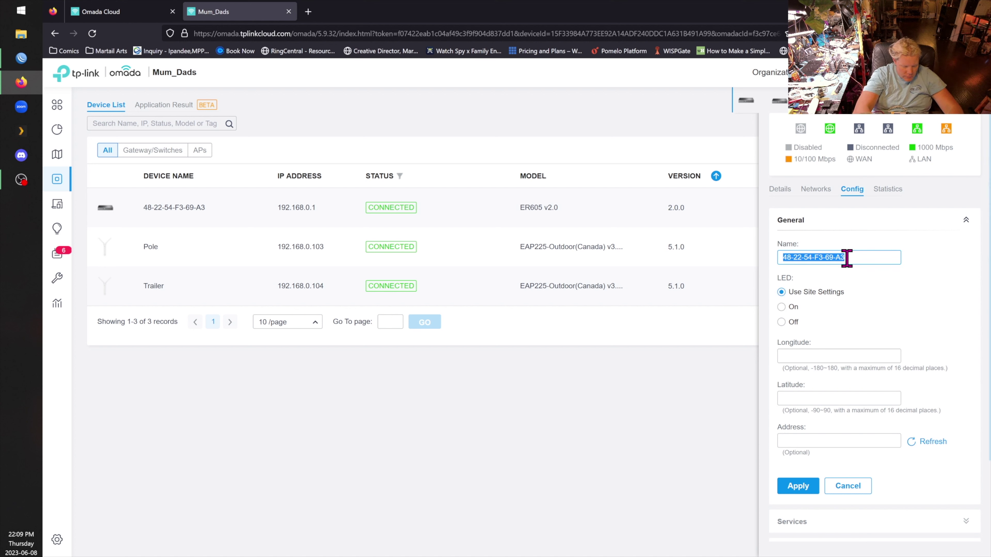
pyautogui.write('Mum_Dads')
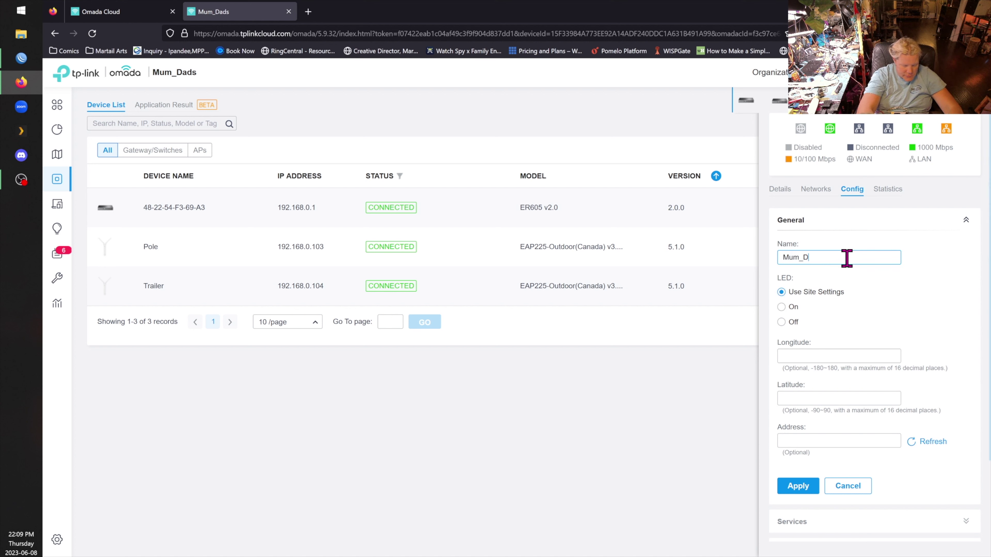
pyautogui.click(797, 493)
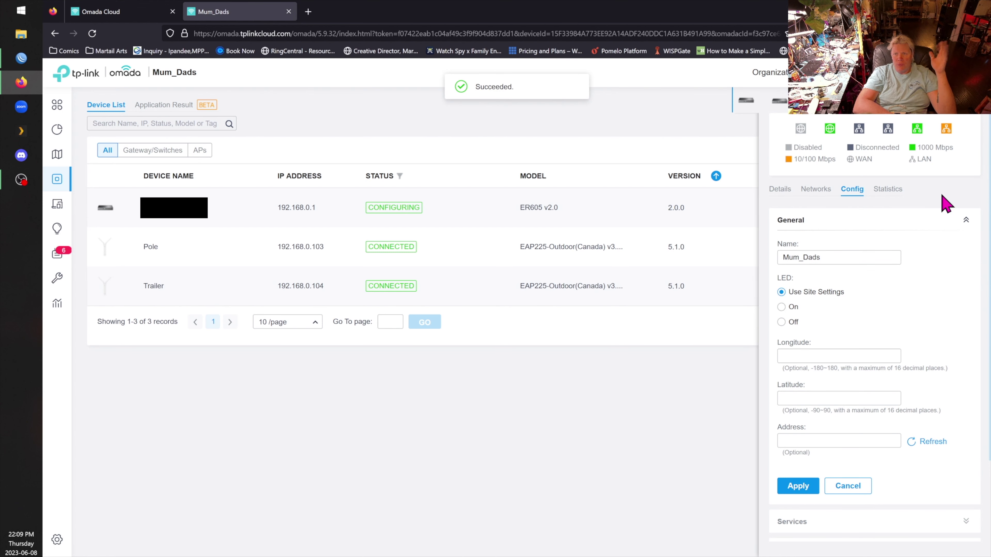
pyautogui.moveTo(947, 131)
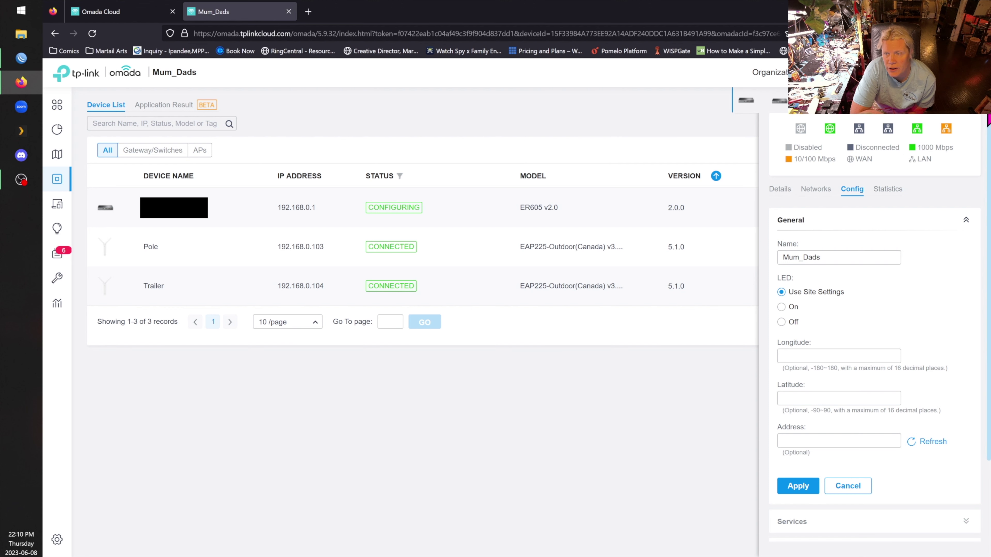
# Change the site name from Default to Mum_Dad in the Site settings and save
pyautogui.click(966, 116)
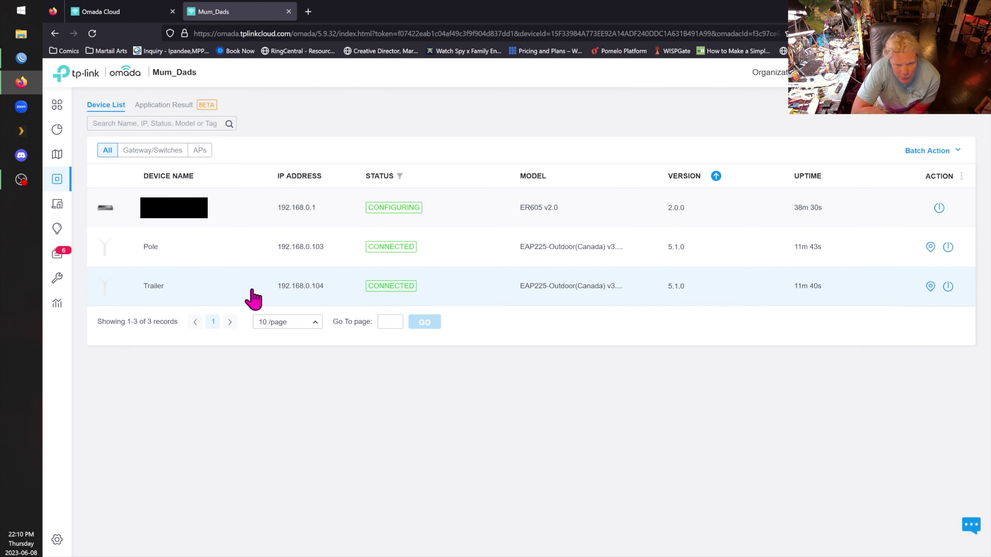
pyautogui.moveTo(64, 301)
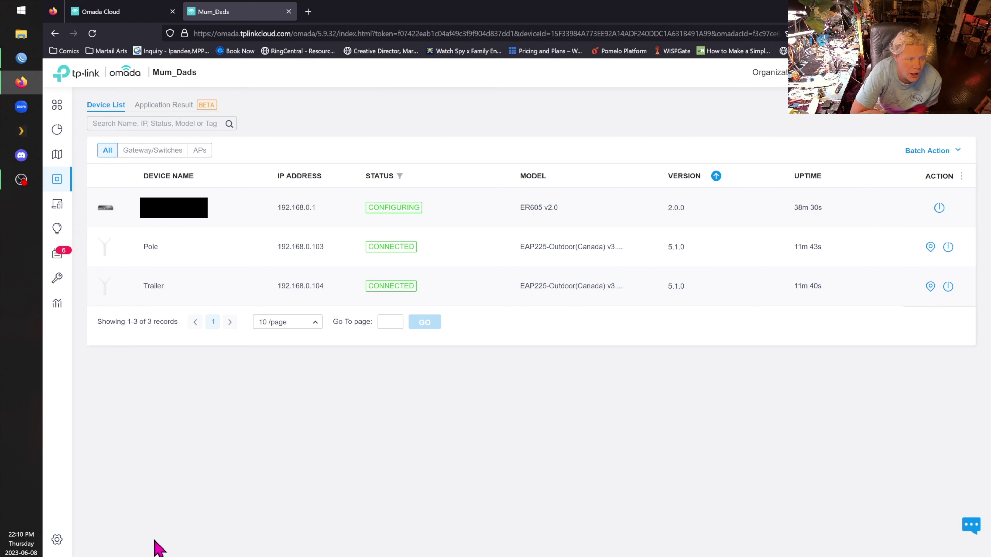
pyautogui.click(59, 543)
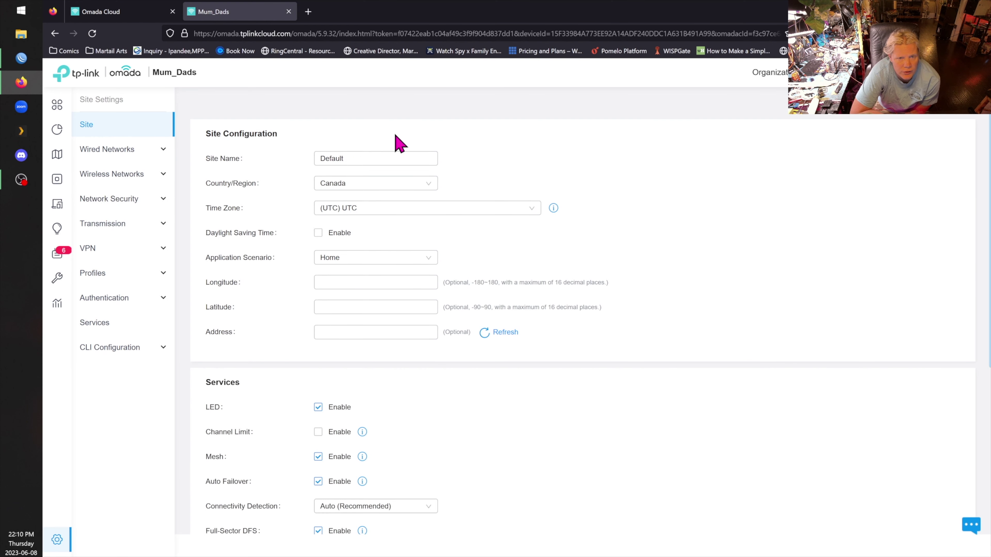
pyautogui.doubleClick(387, 158)
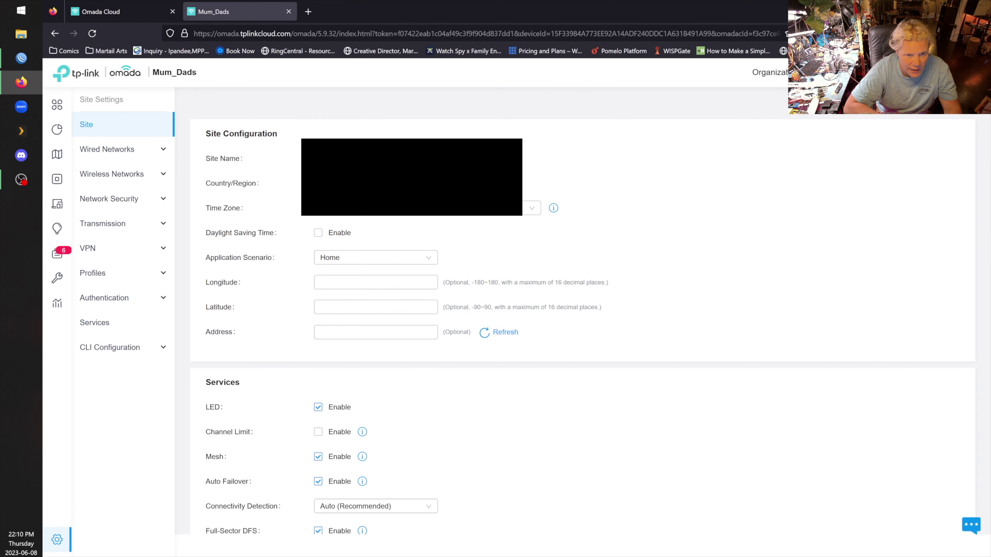
pyautogui.scroll(-1, 757, 503)
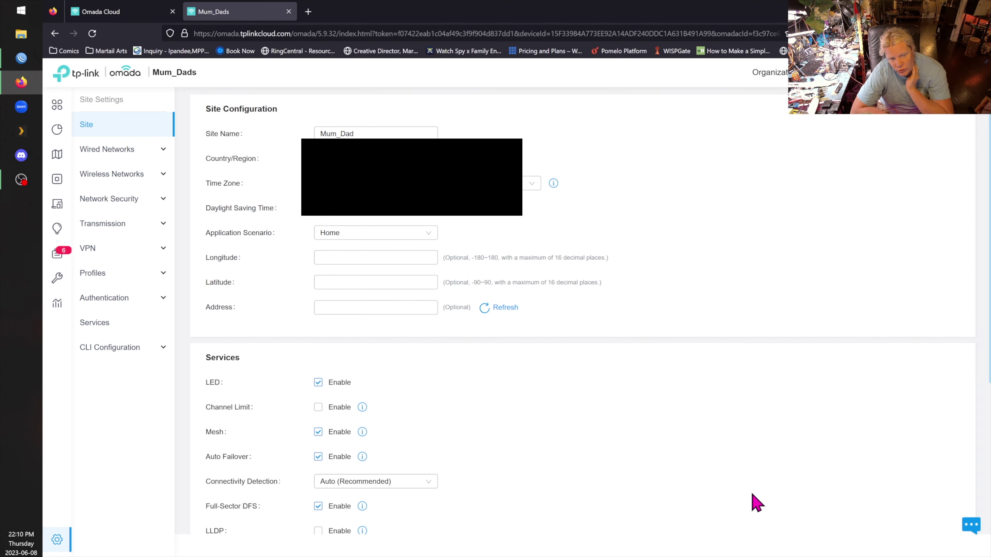
pyautogui.scroll(-5, 754, 504)
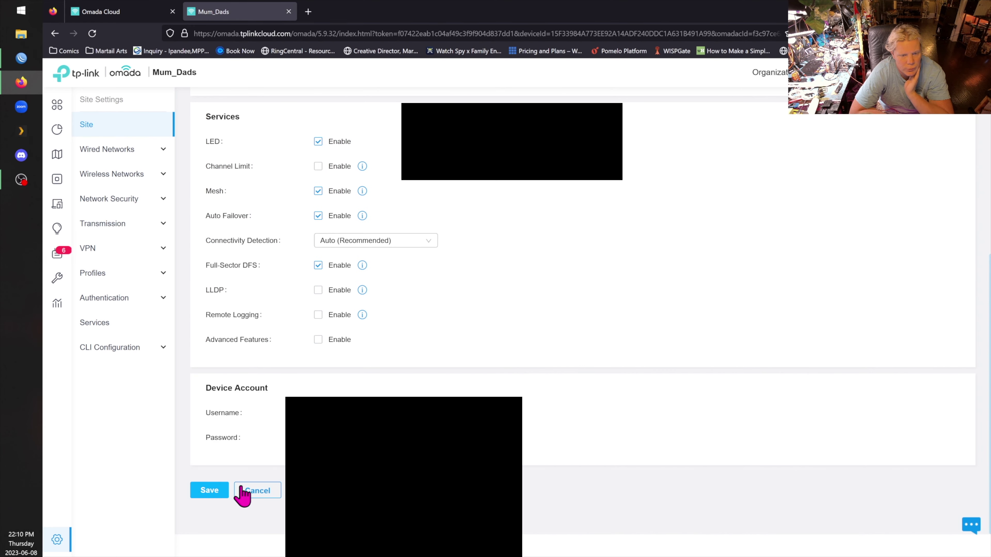
pyautogui.click(213, 496)
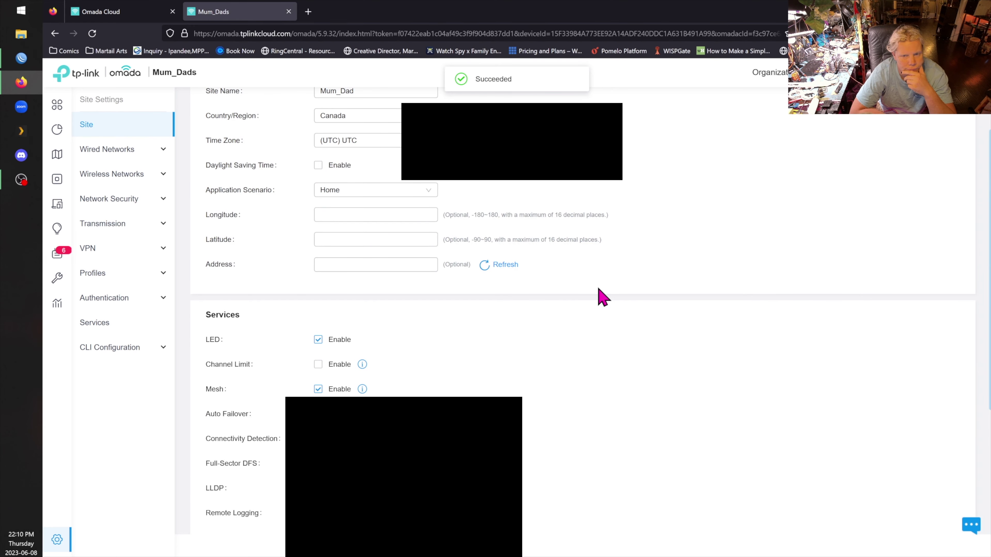
pyautogui.click(117, 153)
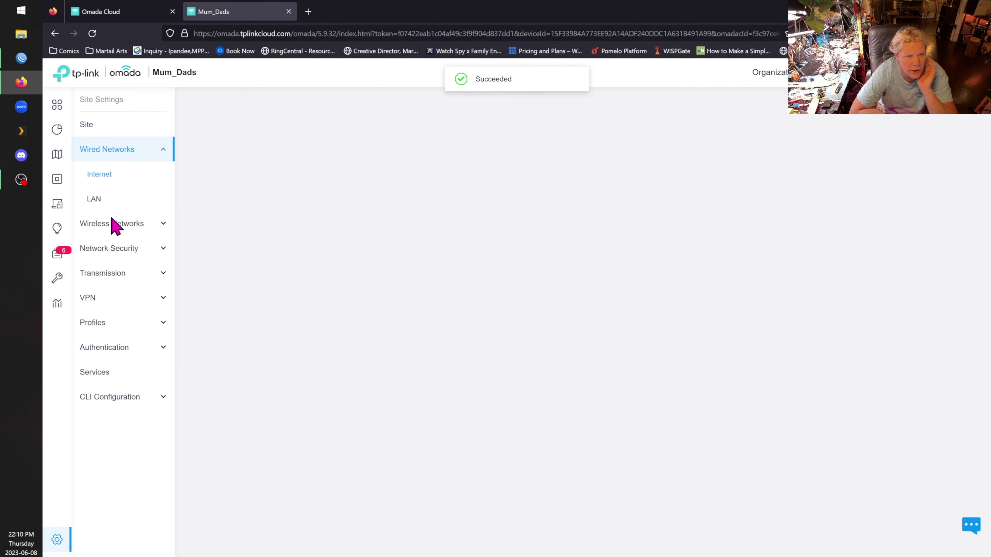
# Review the Wireless Networks and AI WLAN Optimization settings, then return to Devices
pyautogui.click(129, 225)
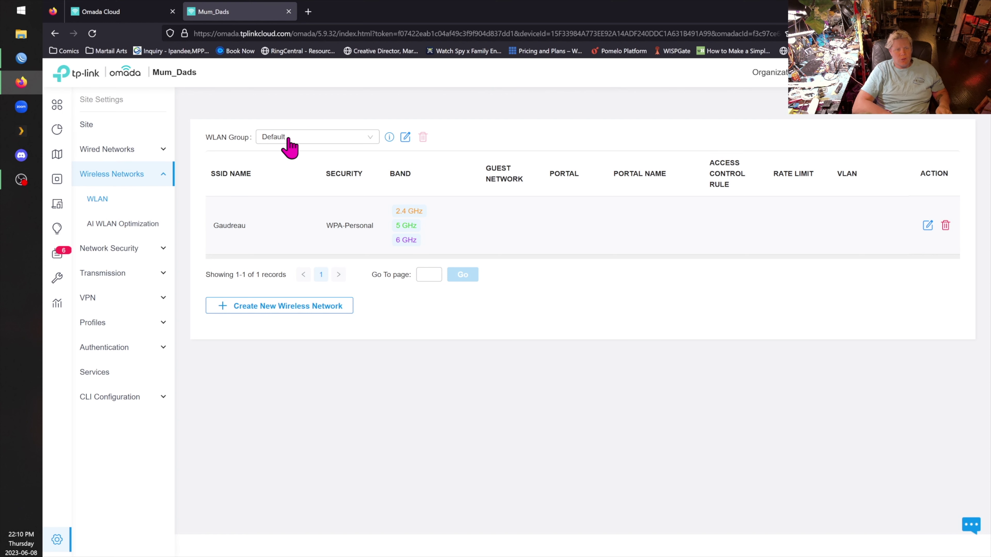
pyautogui.click(141, 226)
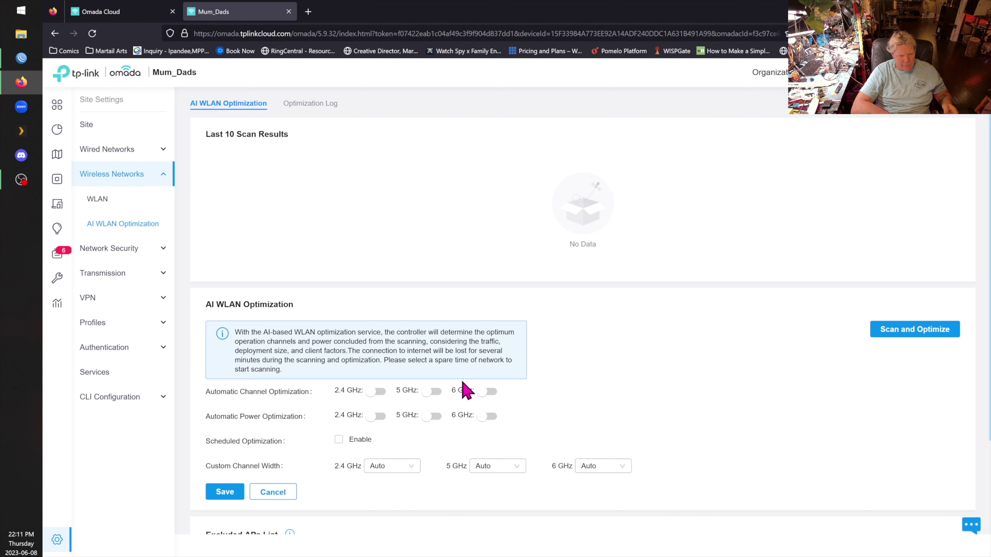
pyautogui.scroll(-2, 628, 367)
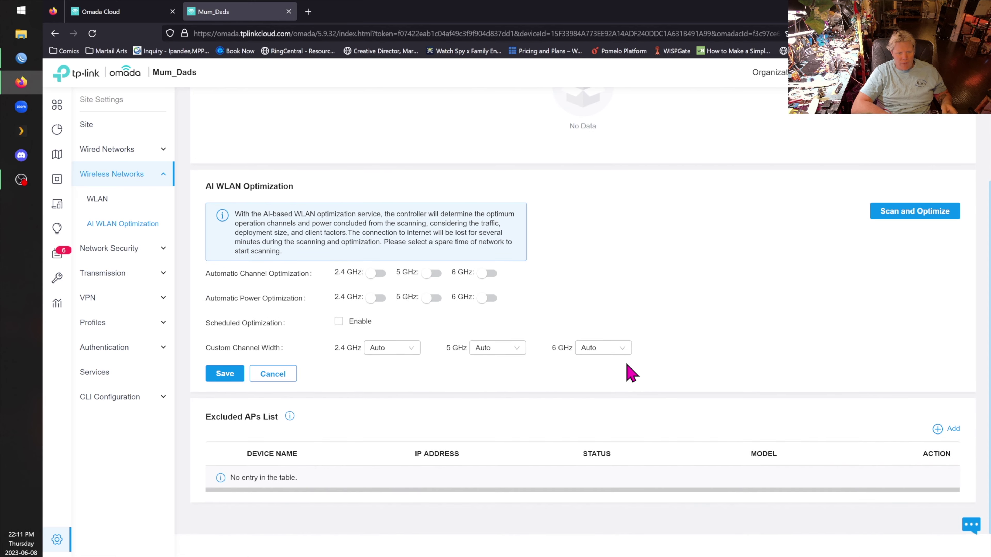
pyautogui.scroll(2, 628, 372)
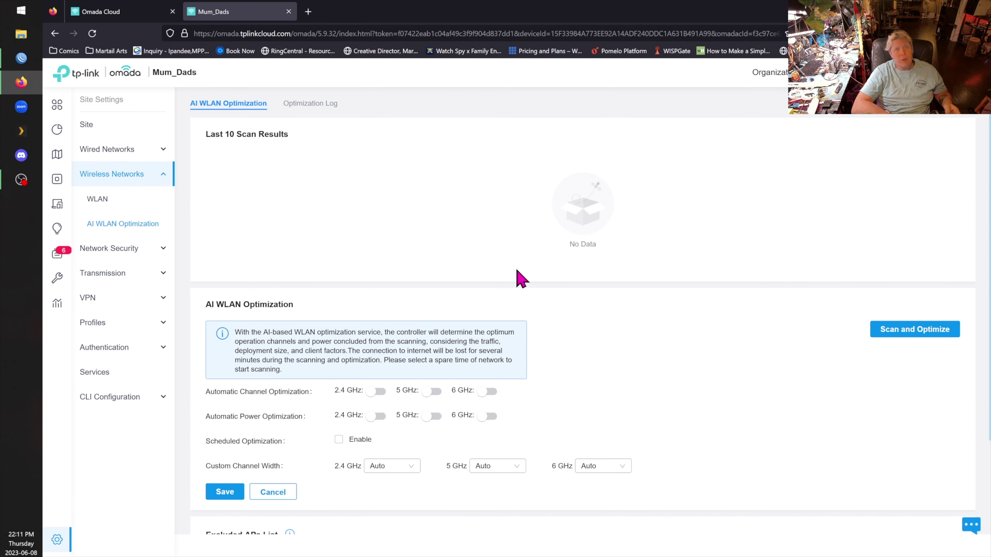
pyautogui.moveTo(59, 150)
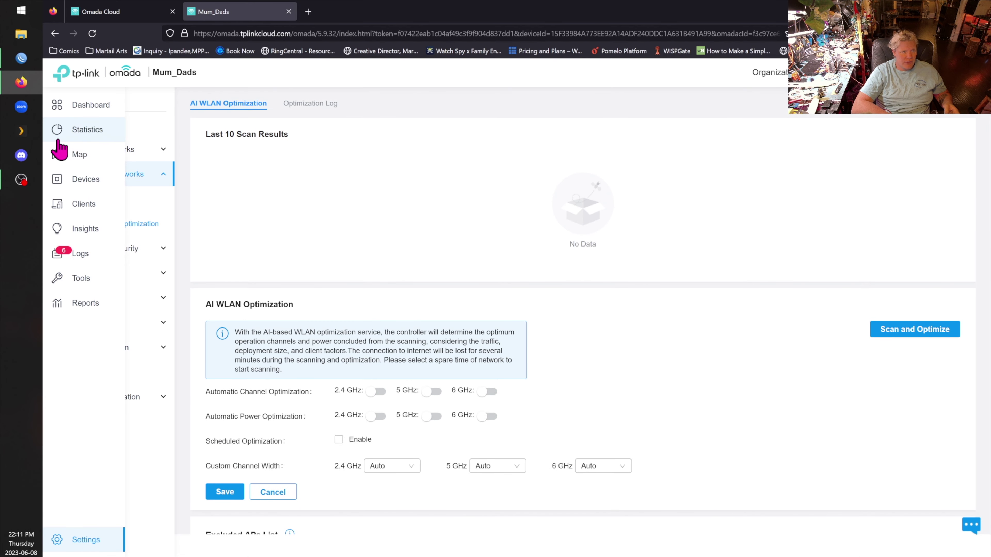
pyautogui.click(72, 189)
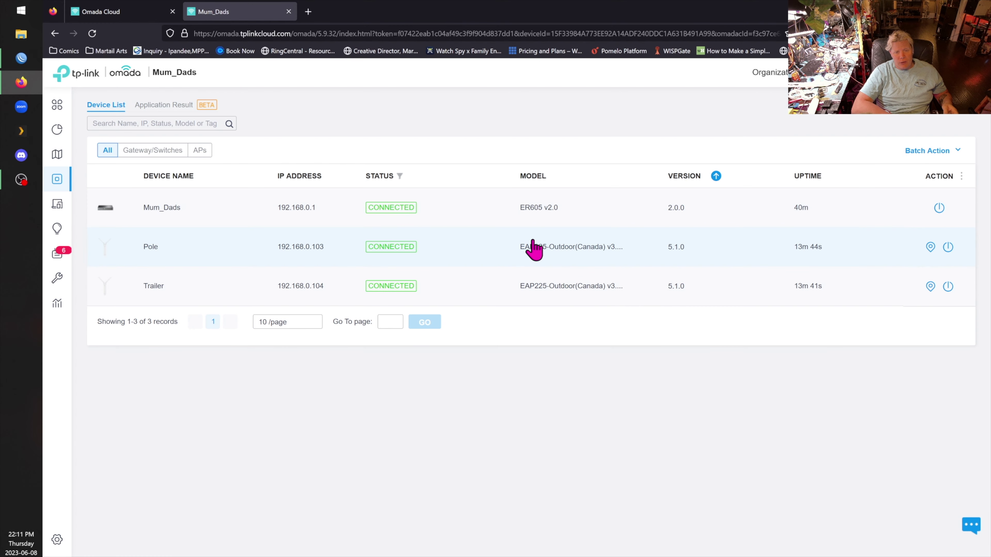
# Set the Pole access point's 2.4 GHz transmit power to High and apply it
pyautogui.click(593, 244)
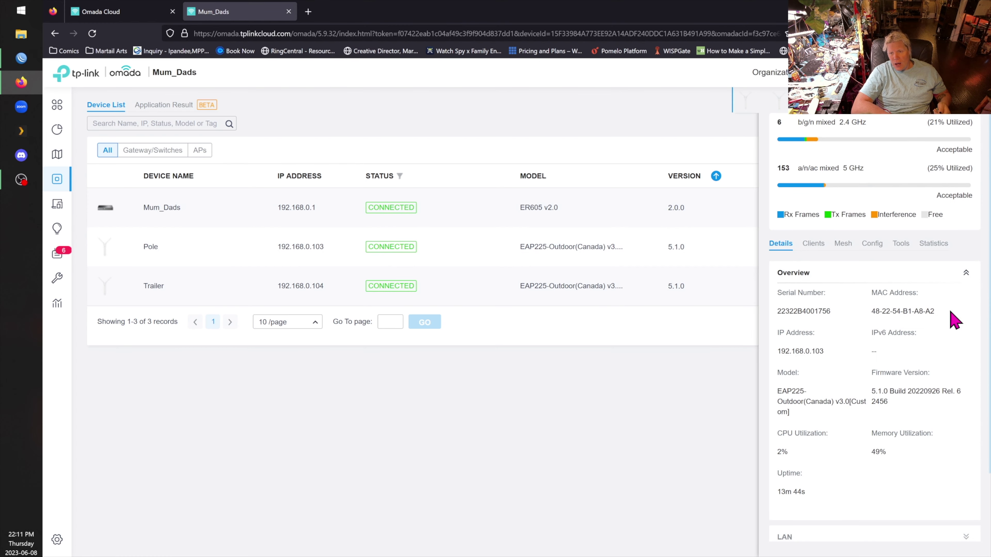
pyautogui.click(878, 246)
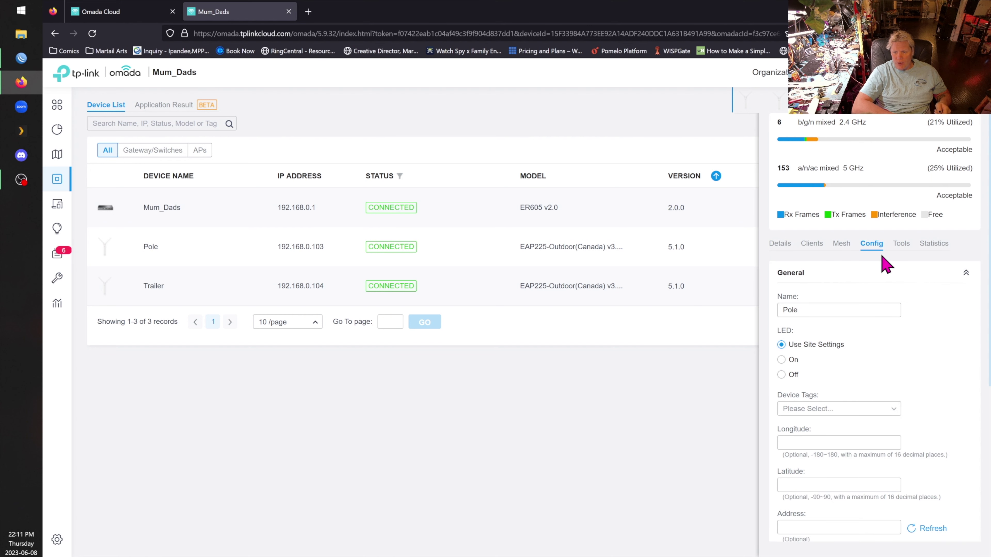
pyautogui.scroll(-5, 932, 335)
pyautogui.scroll(-1, 935, 344)
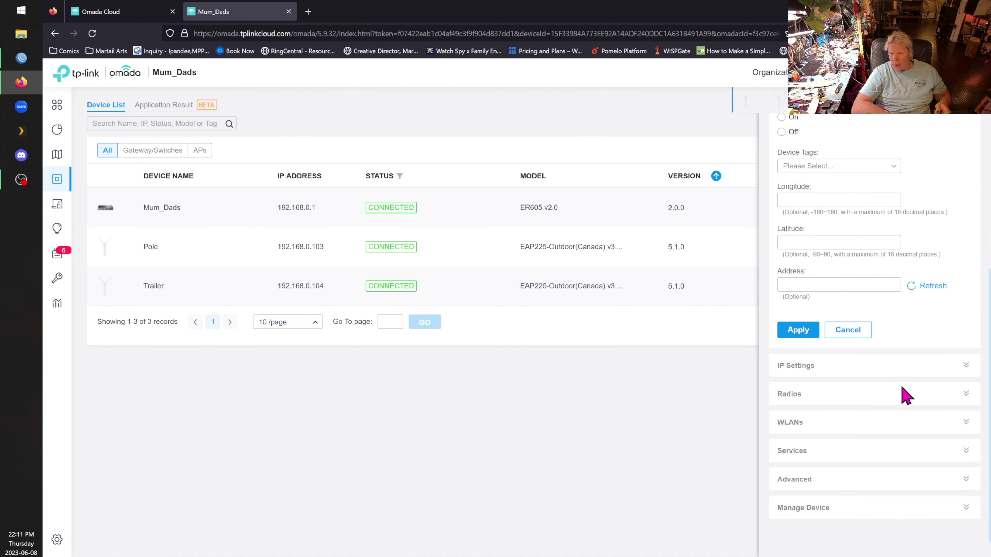
pyautogui.click(806, 408)
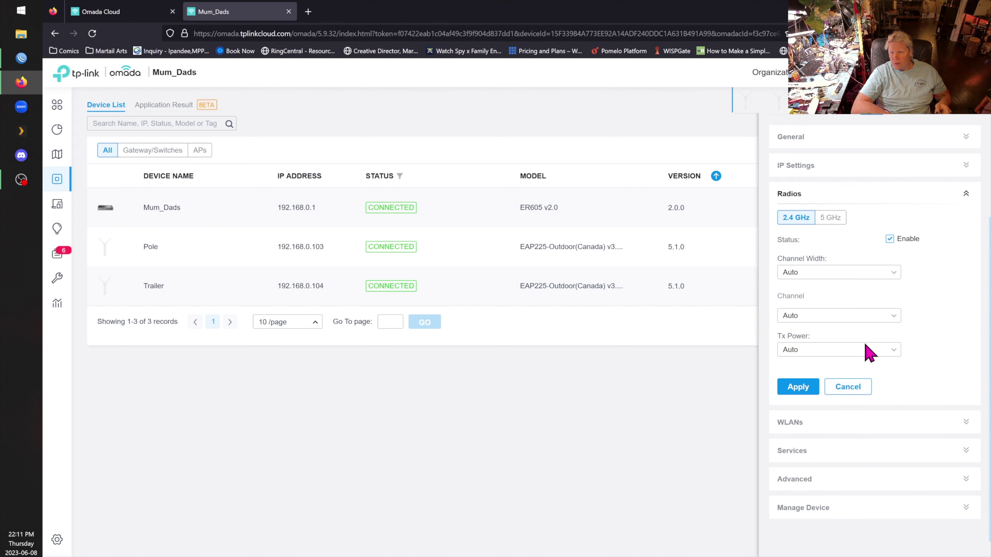
pyautogui.click(858, 349)
pyautogui.click(799, 420)
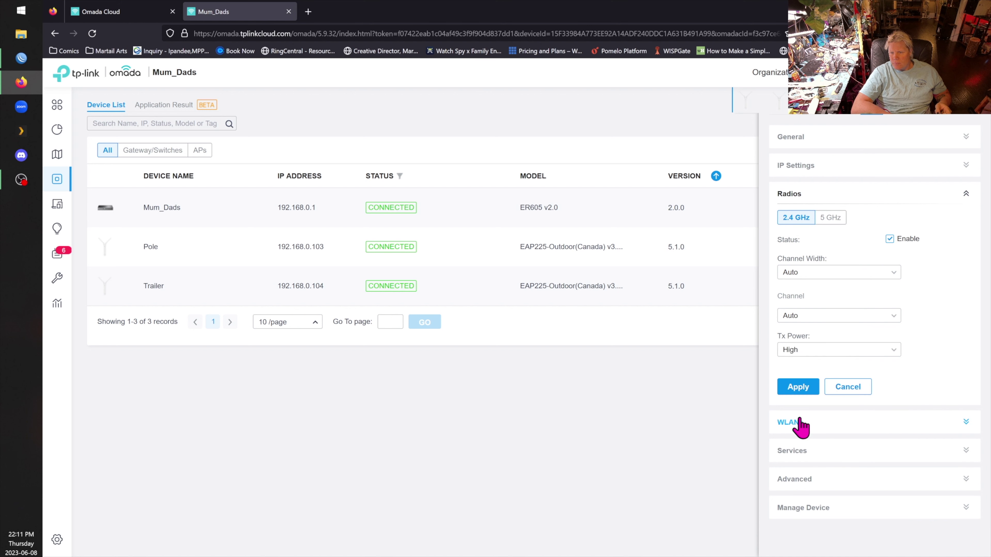
pyautogui.click(798, 390)
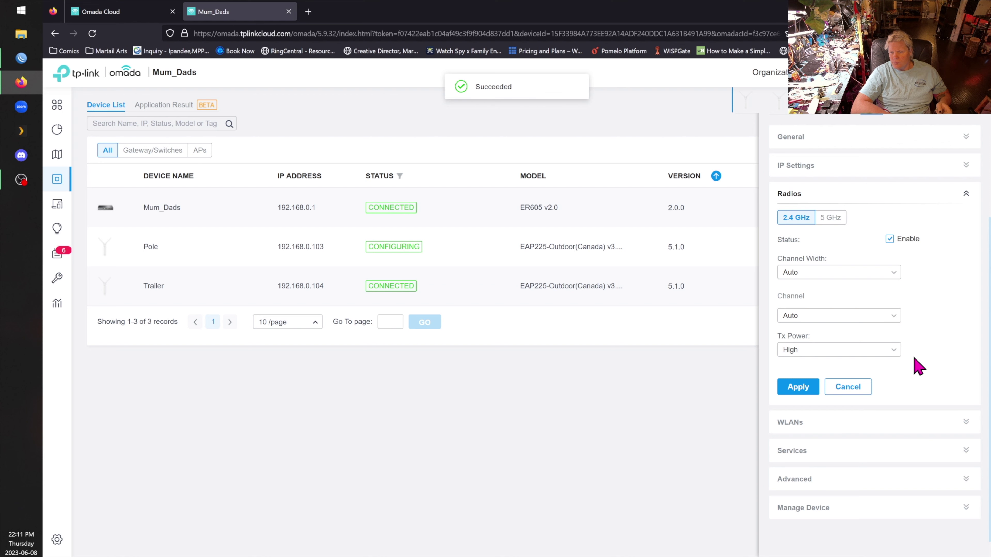
pyautogui.click(800, 390)
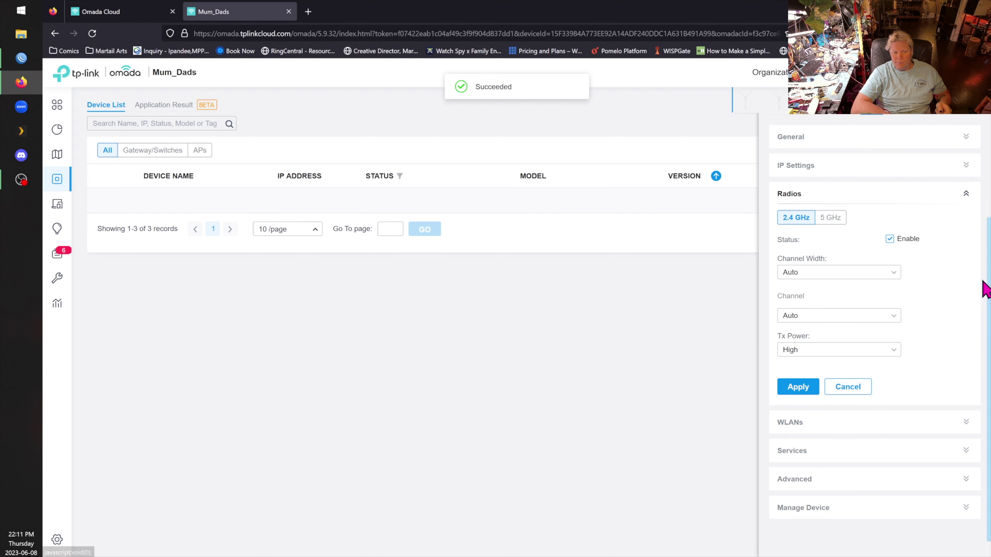
# Set Pole's 5 GHz transmit power to High and apply it
pyautogui.click(831, 218)
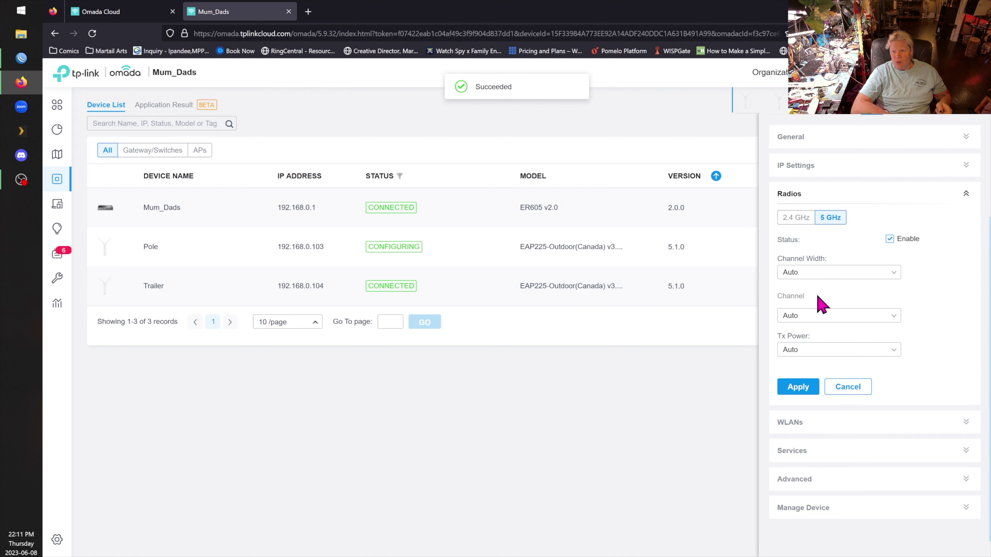
pyautogui.click(819, 350)
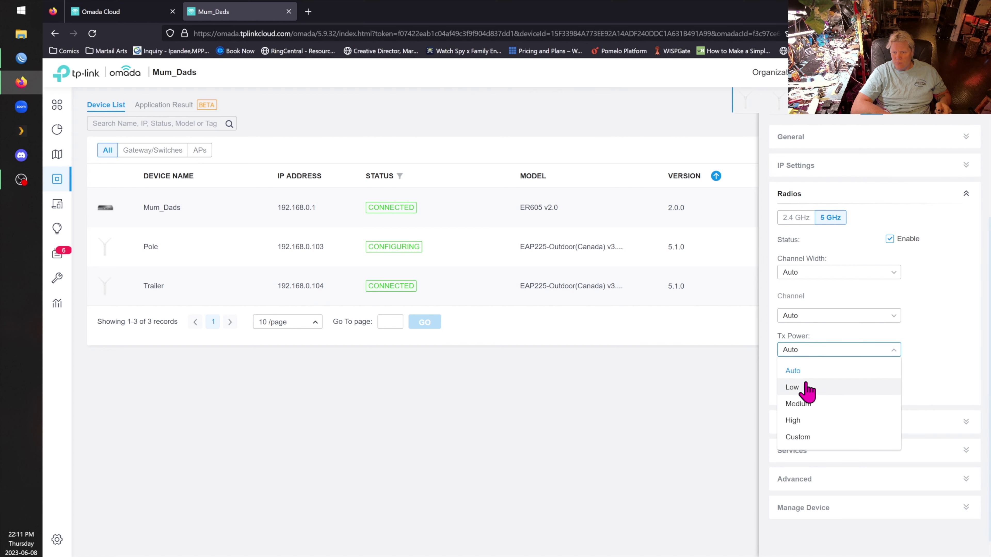
pyautogui.click(798, 421)
pyautogui.click(817, 394)
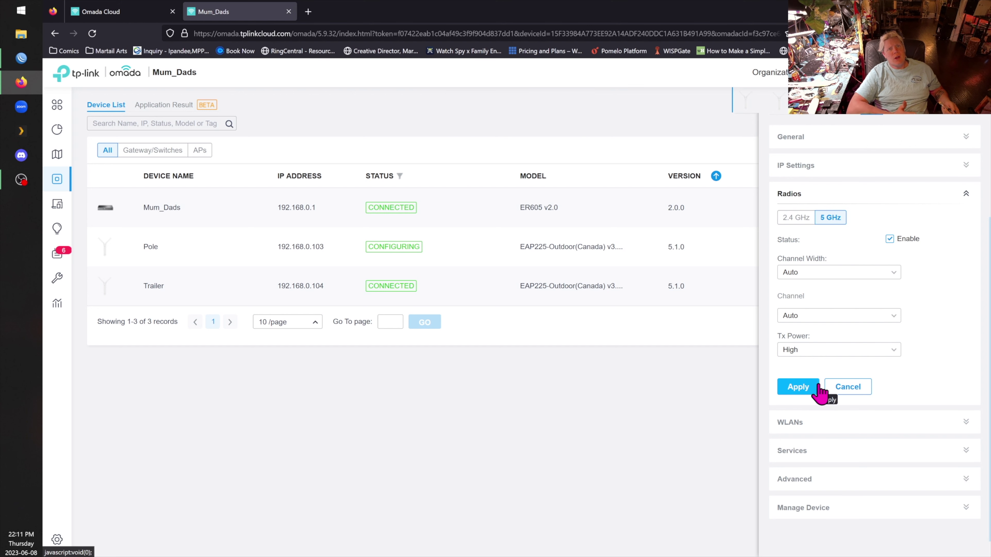
pyautogui.click(811, 387)
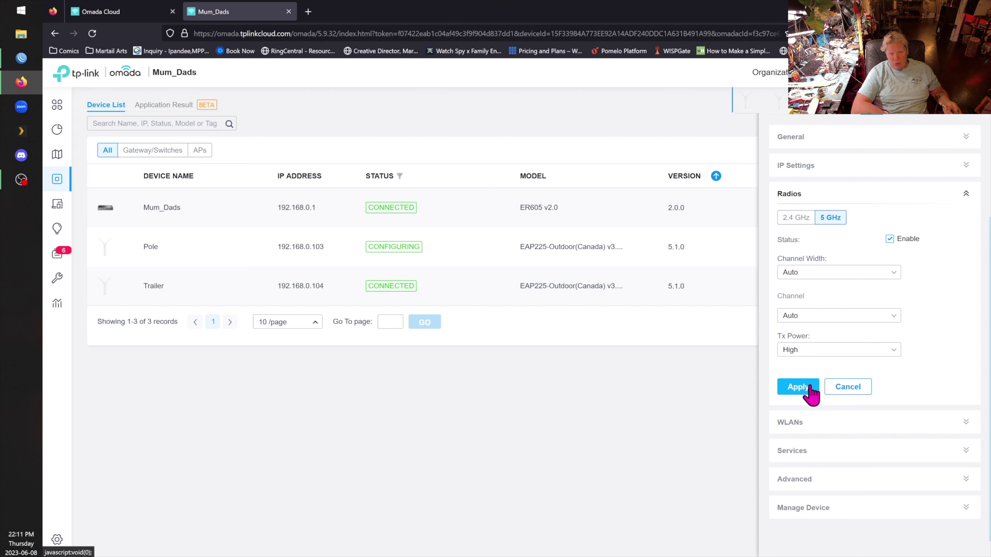
pyautogui.click(953, 115)
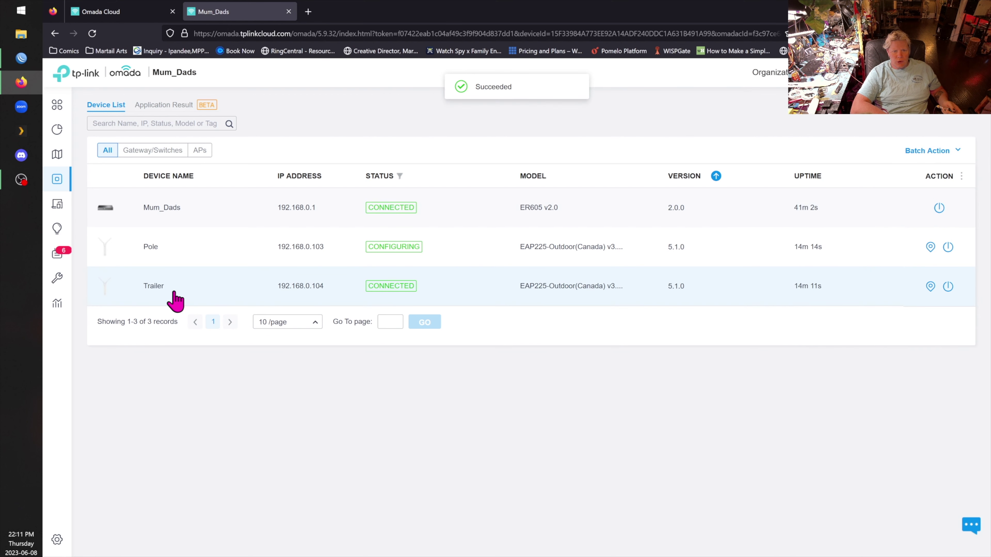
pyautogui.click(175, 300)
# Set the Trailer AP's 2.4 GHz transmit power to High and apply it
pyautogui.click(871, 244)
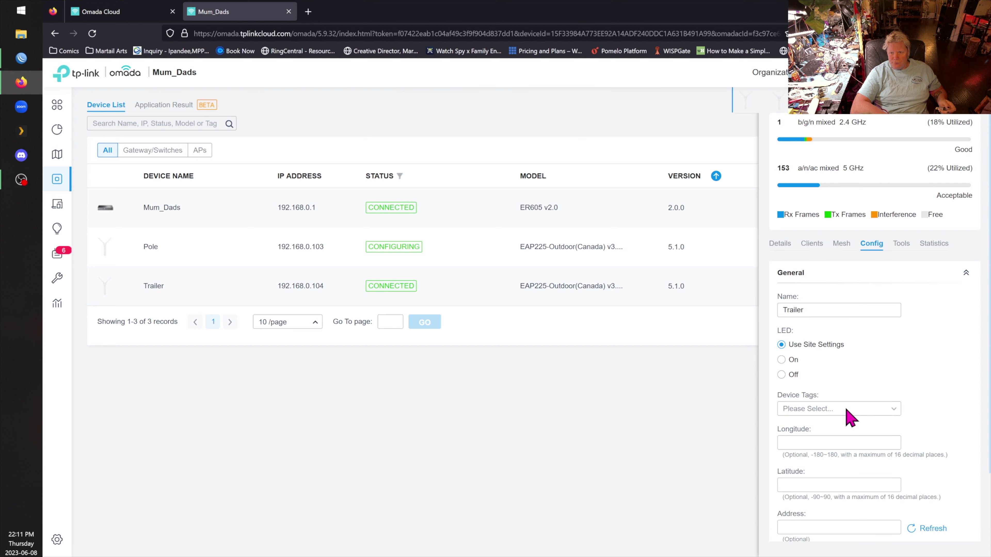
pyautogui.scroll(-2, 872, 359)
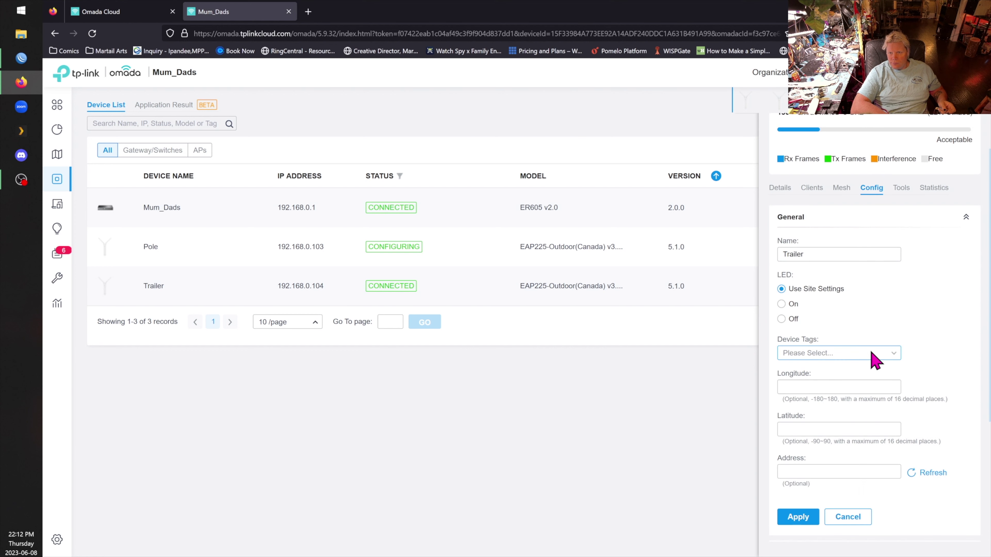
pyautogui.scroll(-2, 877, 358)
pyautogui.scroll(2, 848, 348)
pyautogui.scroll(-1, 846, 346)
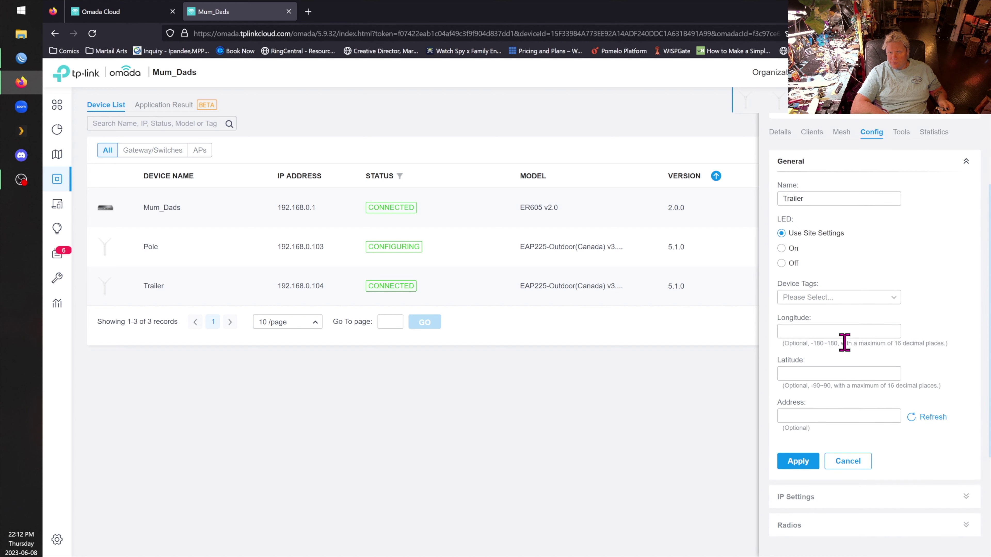
pyautogui.scroll(-2, 844, 343)
pyautogui.click(799, 426)
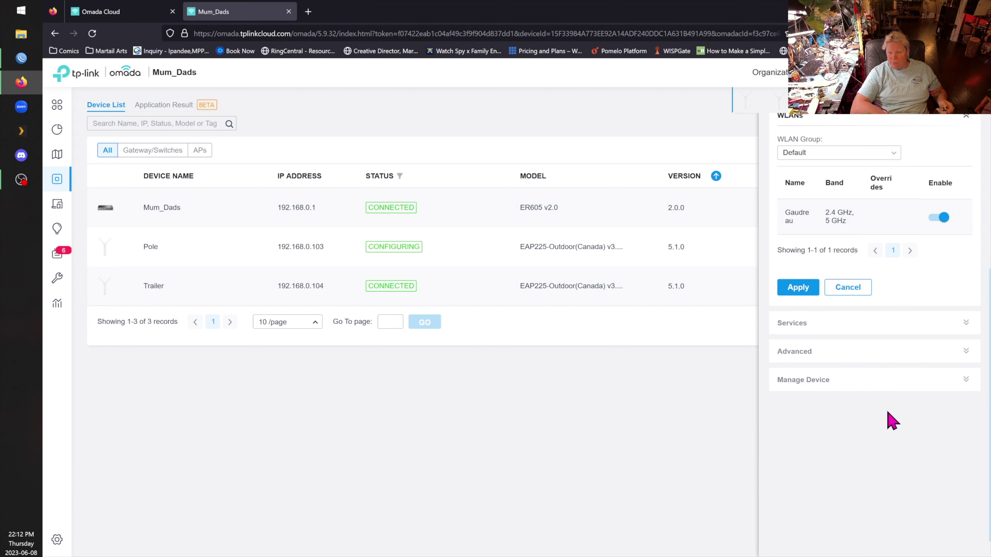
pyautogui.scroll(3, 869, 297)
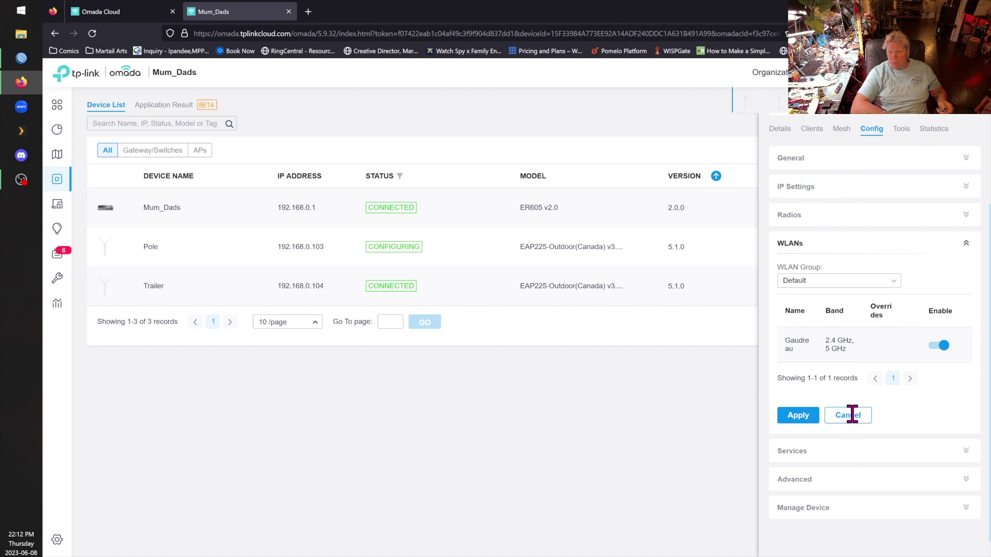
pyautogui.click(847, 215)
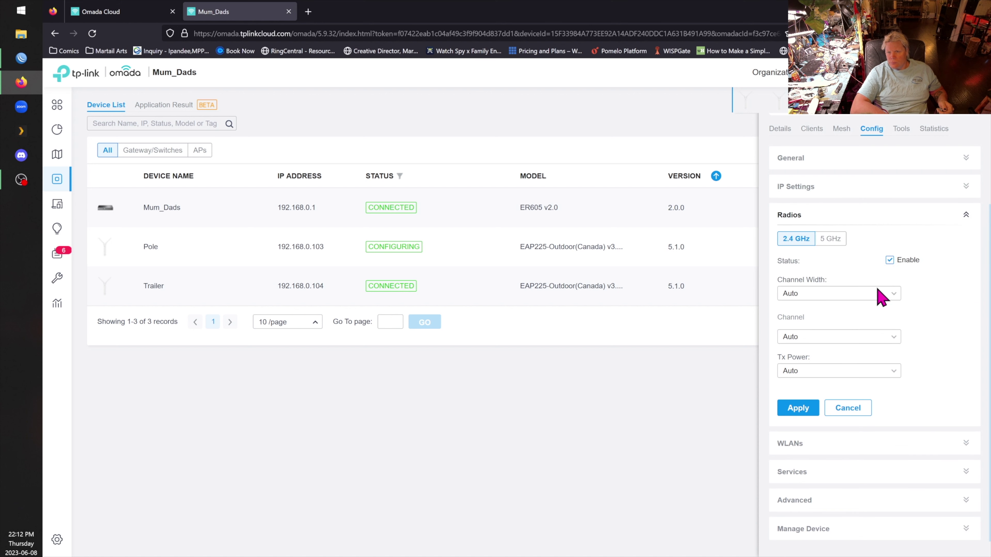
pyautogui.click(824, 372)
pyautogui.click(800, 448)
pyautogui.click(804, 418)
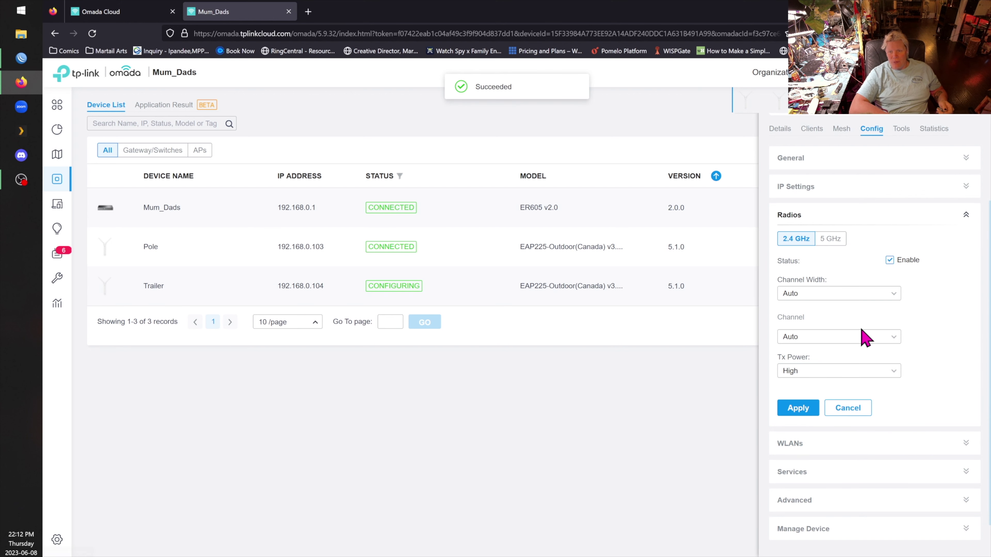
# Set Trailer's 5 GHz transmit power to High, apply it, and close the panel
pyautogui.click(835, 241)
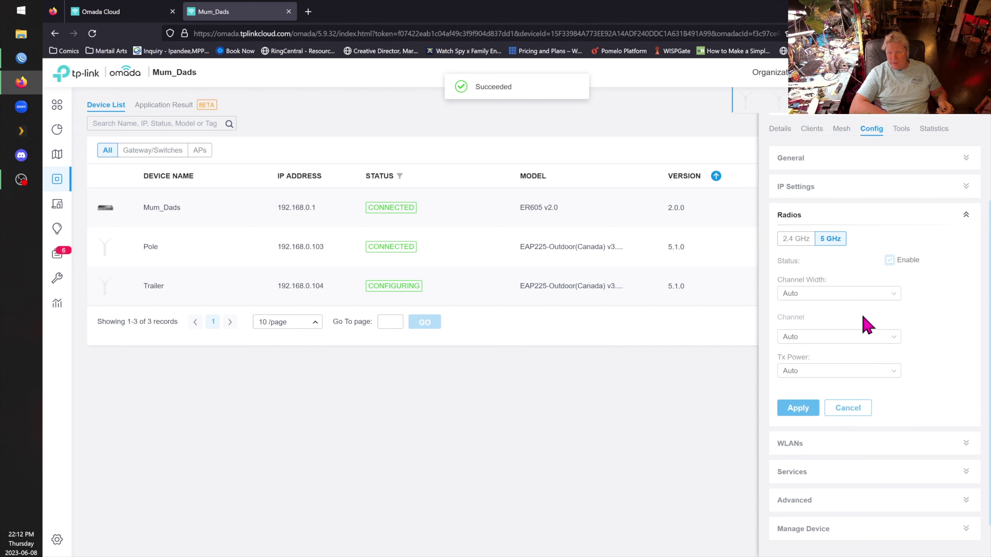
pyautogui.click(850, 372)
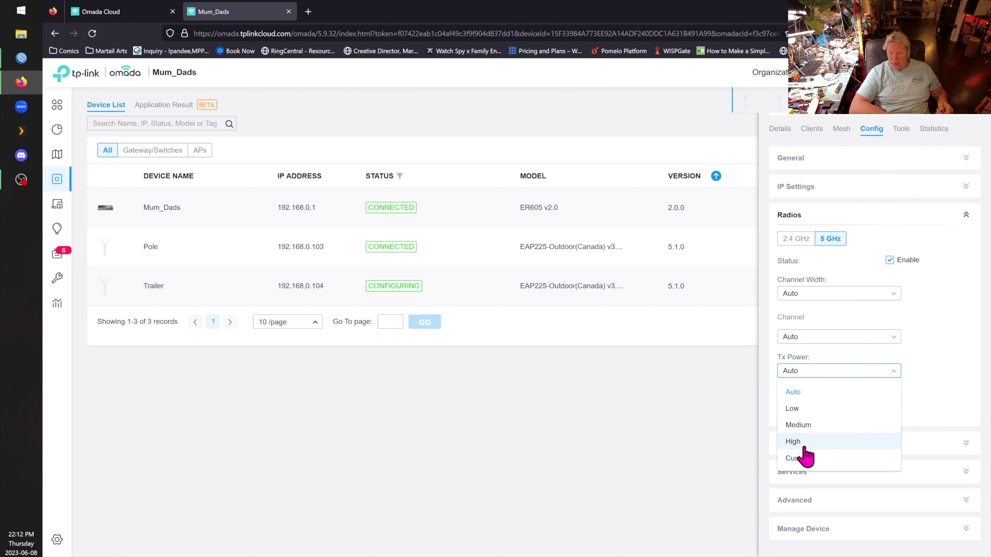
pyautogui.click(796, 442)
pyautogui.click(804, 412)
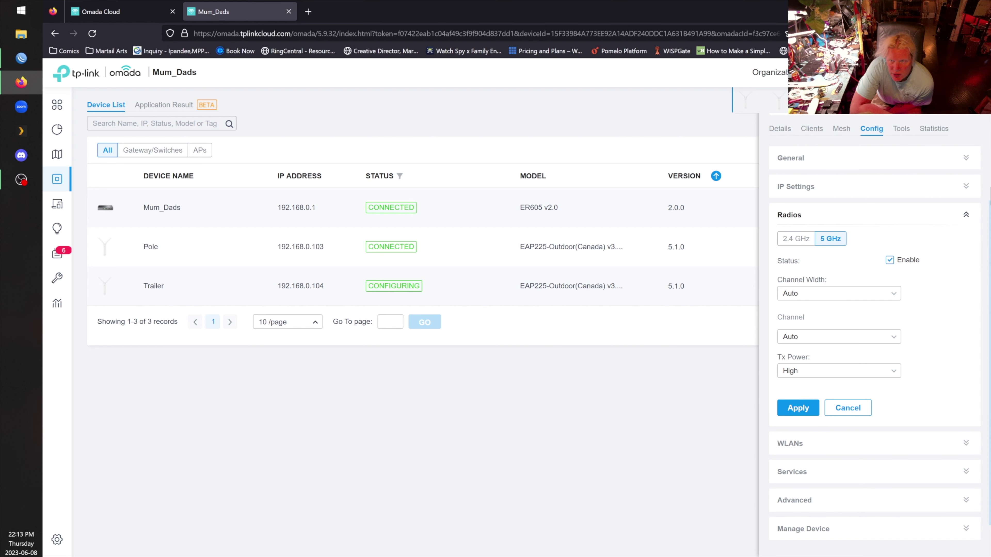
pyautogui.click(960, 111)
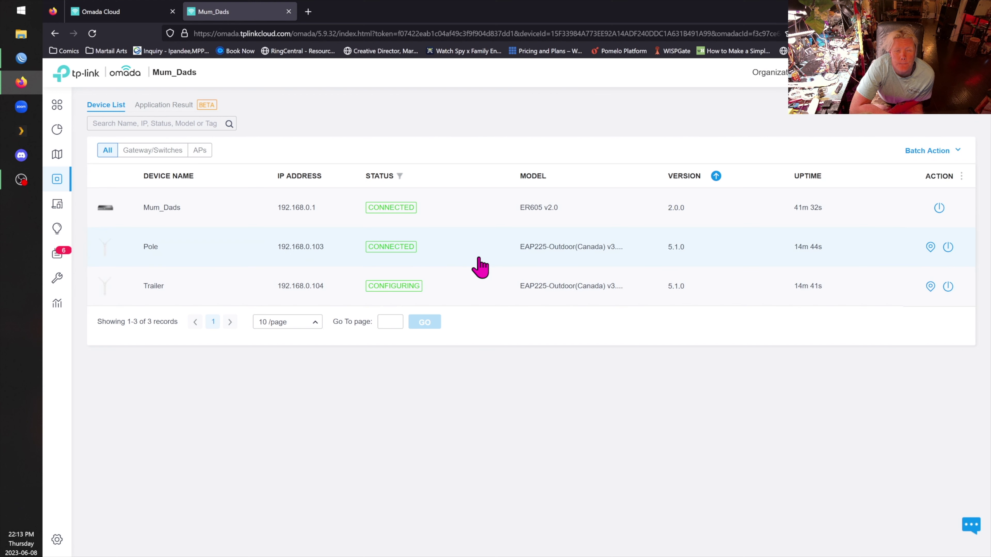
pyautogui.moveTo(61, 111)
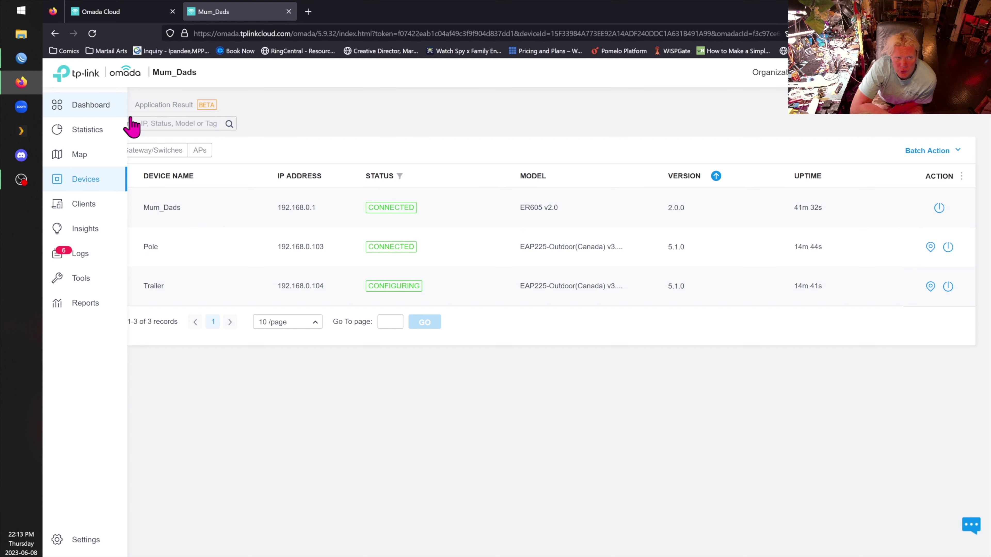
pyautogui.click(94, 109)
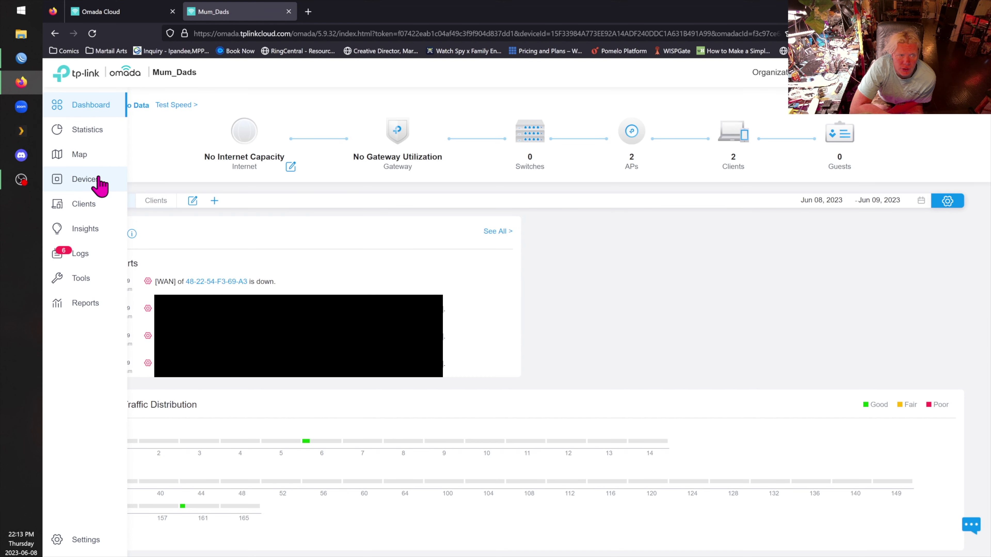
pyautogui.click(98, 182)
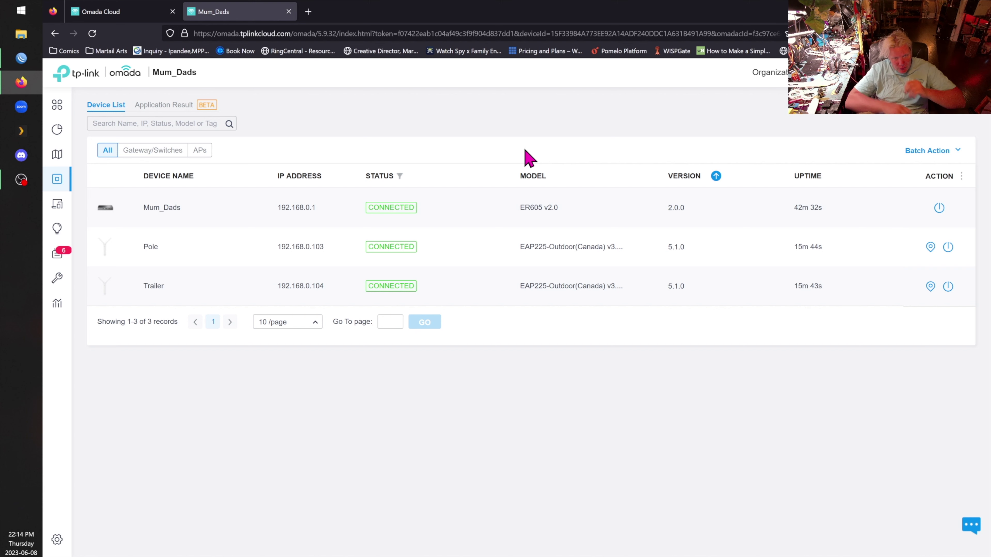
pyautogui.moveTo(60, 112)
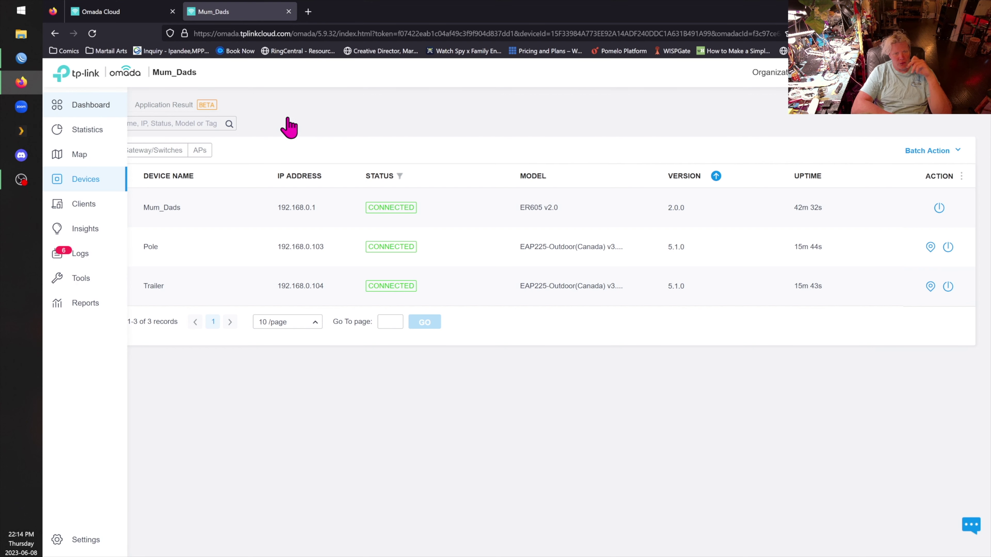
pyautogui.click(85, 115)
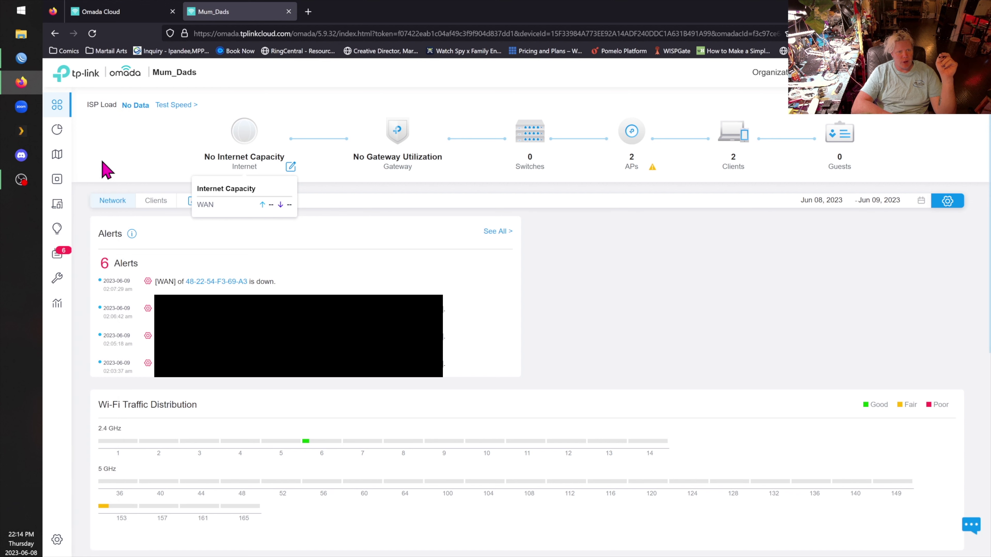
pyautogui.moveTo(67, 132)
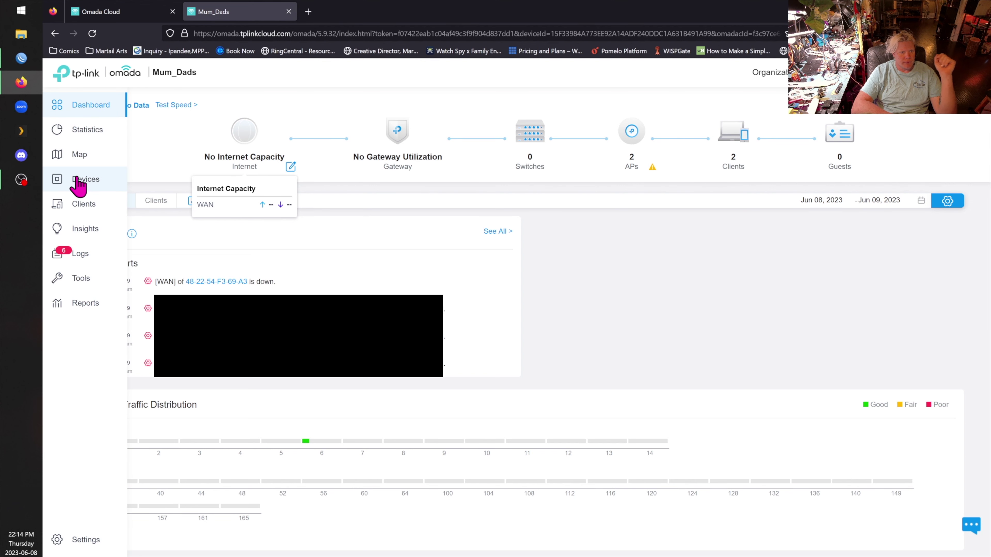
pyautogui.click(78, 184)
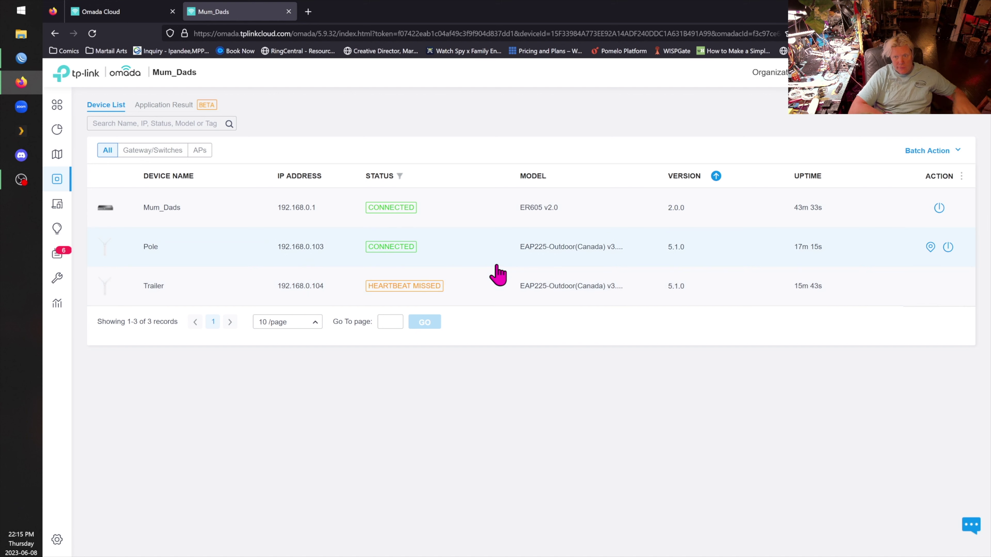
# Link Trailer to Pole as its mesh uplink, confirming uplink channel 153
pyautogui.click(504, 251)
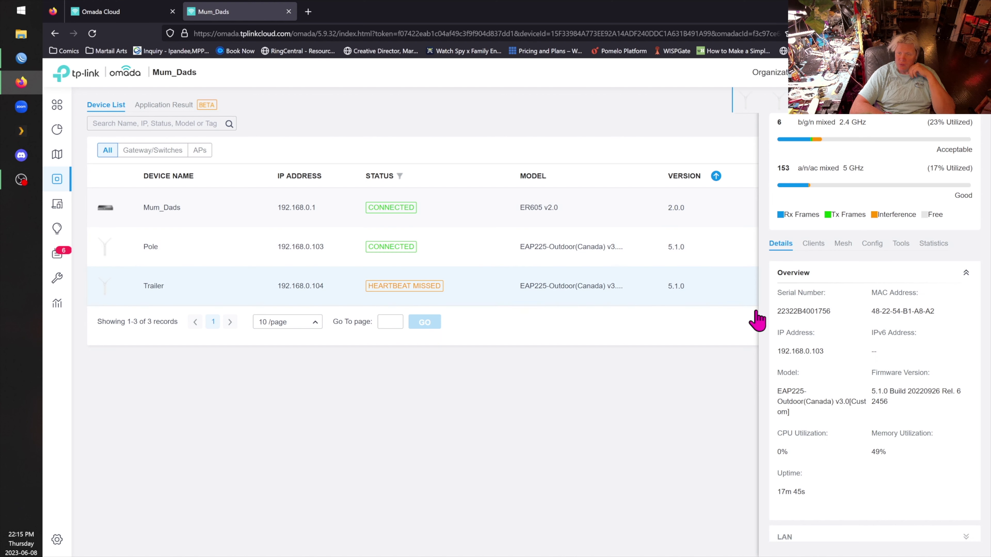
pyautogui.click(842, 248)
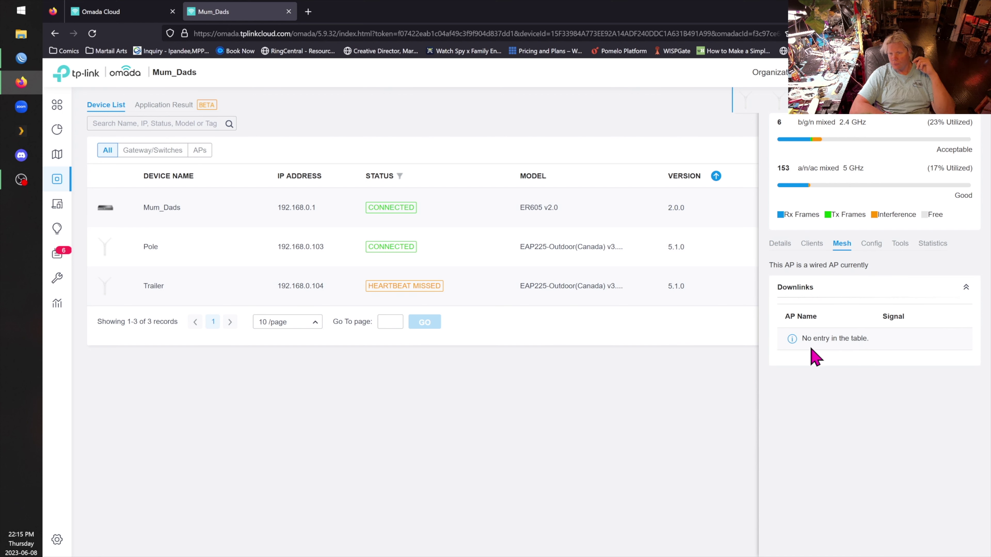
pyautogui.click(449, 300)
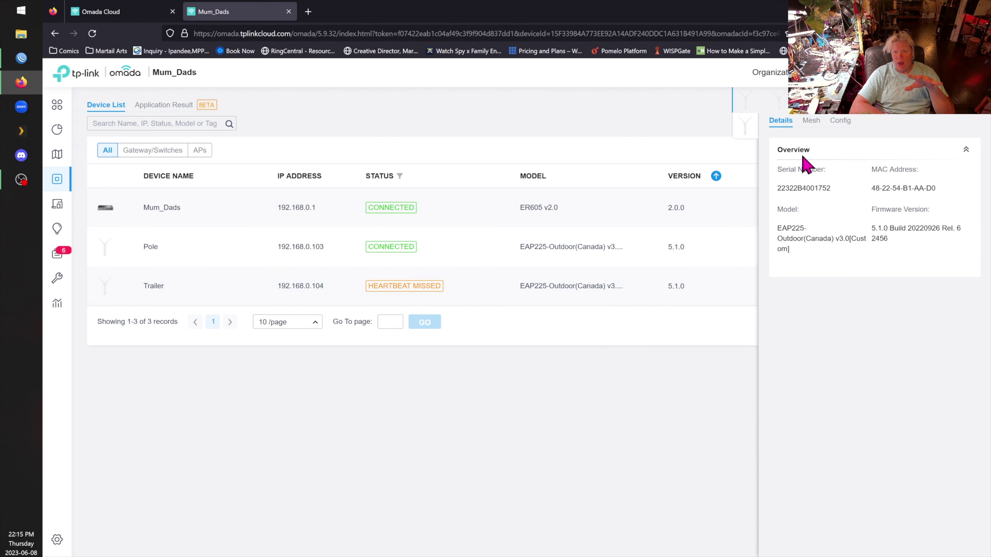
pyautogui.click(811, 122)
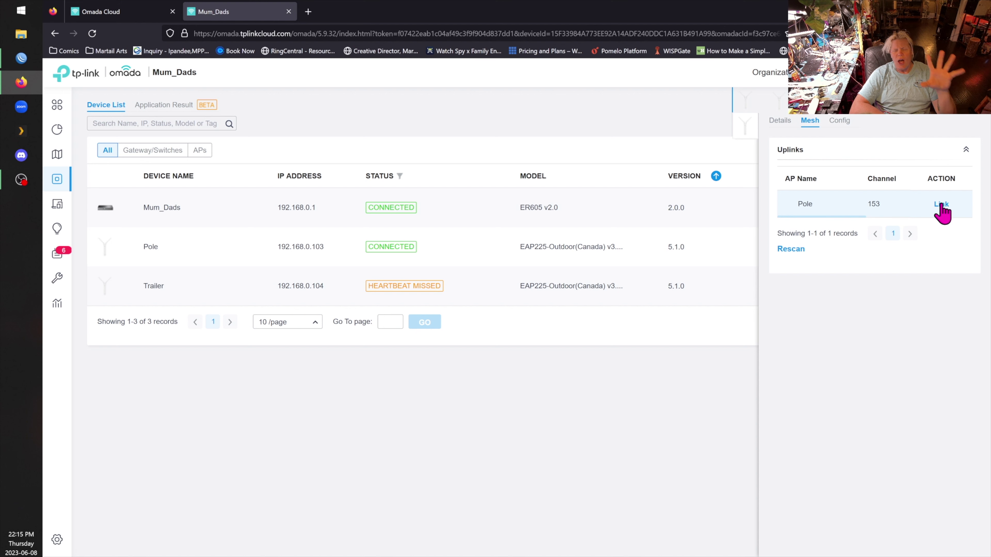
pyautogui.click(941, 205)
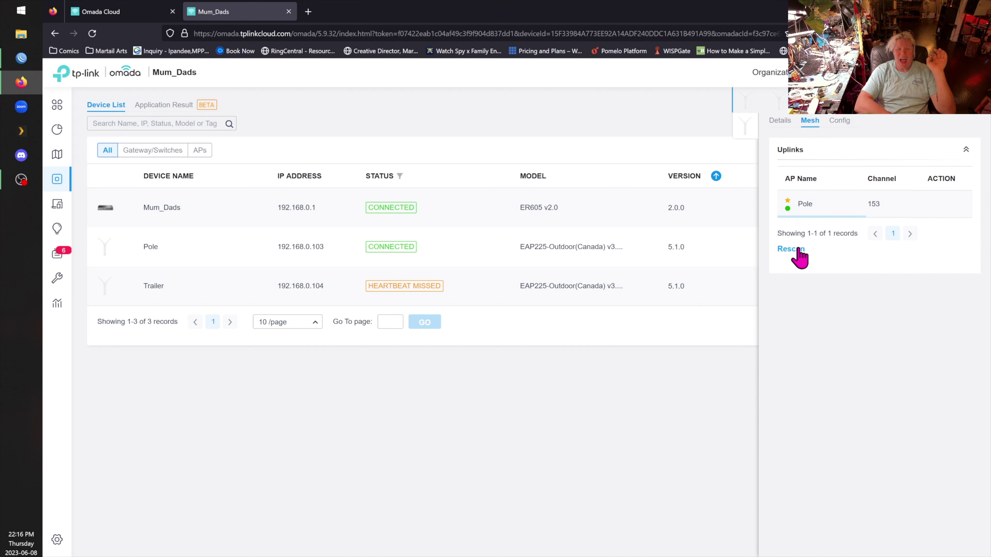
pyautogui.doubleClick(870, 204)
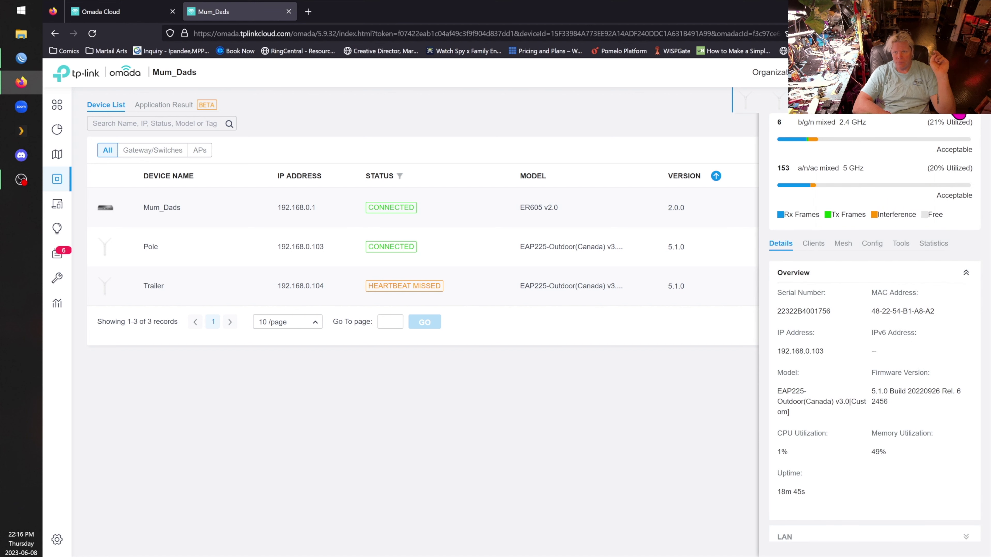
# Check that Trailer is Pole's mesh downlink at -18 dBm, then refresh the device list
pyautogui.click(375, 275)
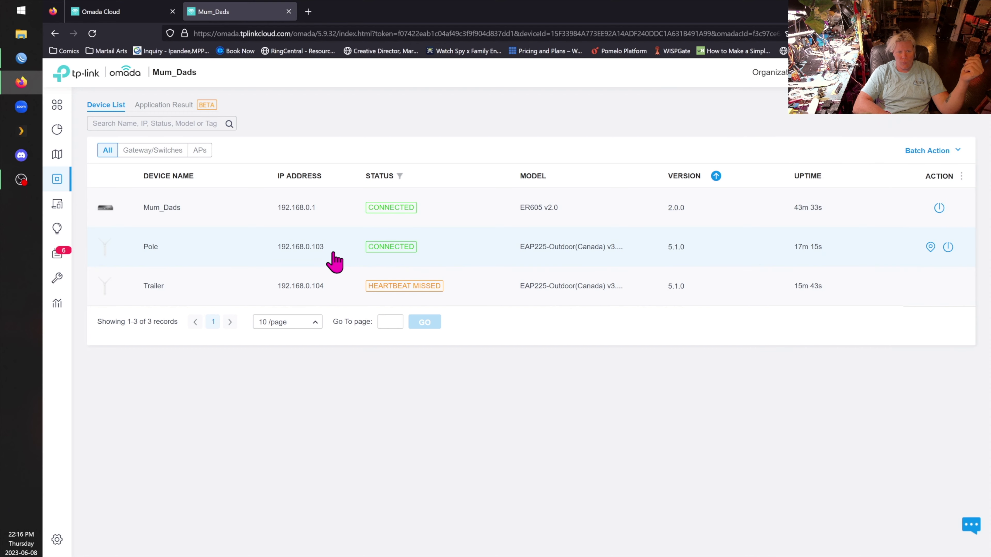
pyautogui.click(335, 260)
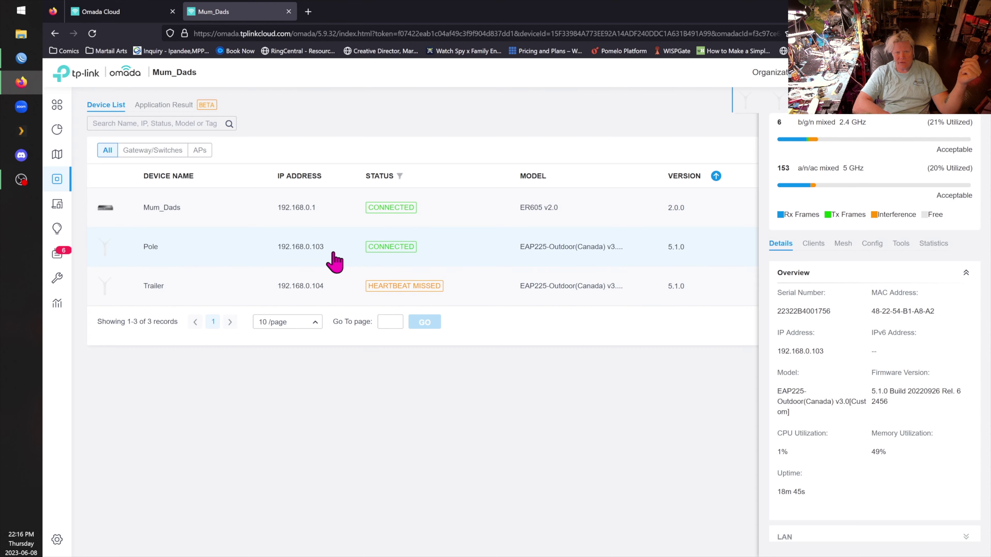
pyautogui.click(845, 244)
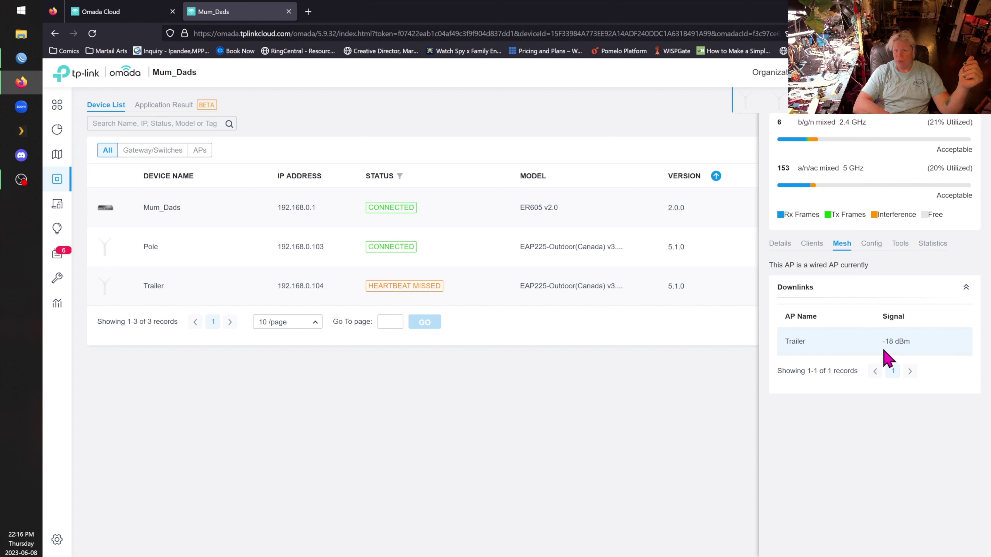
pyautogui.moveTo(883, 341); pyautogui.dragTo(963, 339)
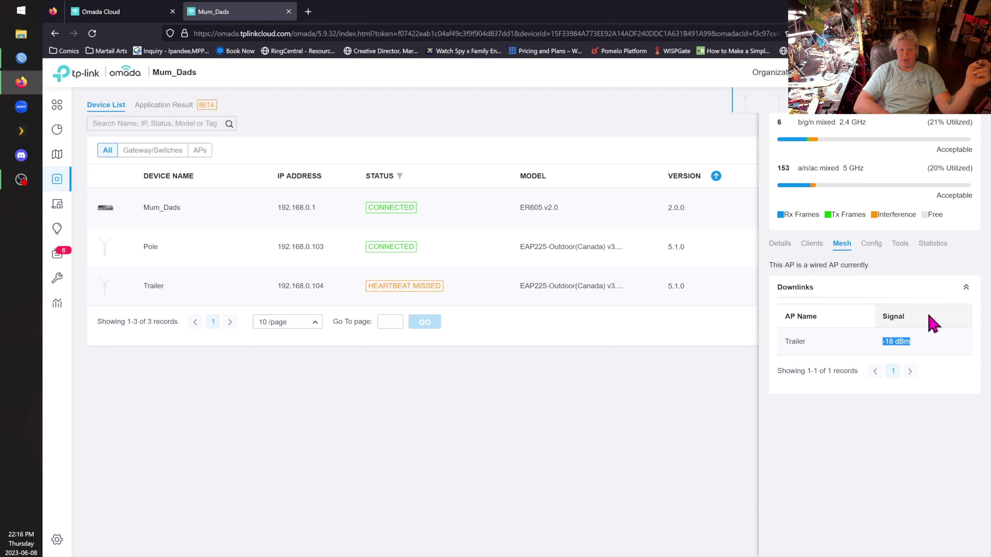
pyautogui.click(693, 203)
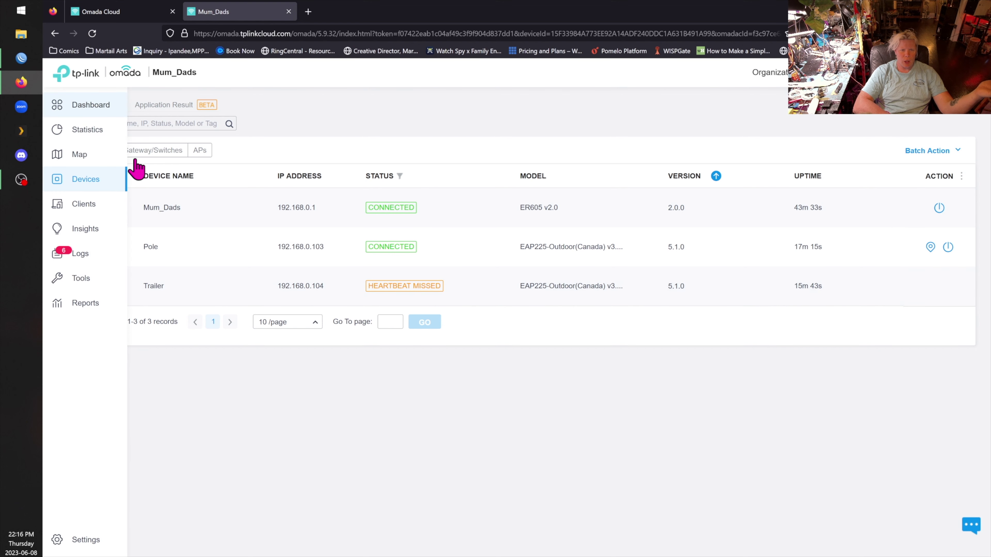
pyautogui.click(90, 104)
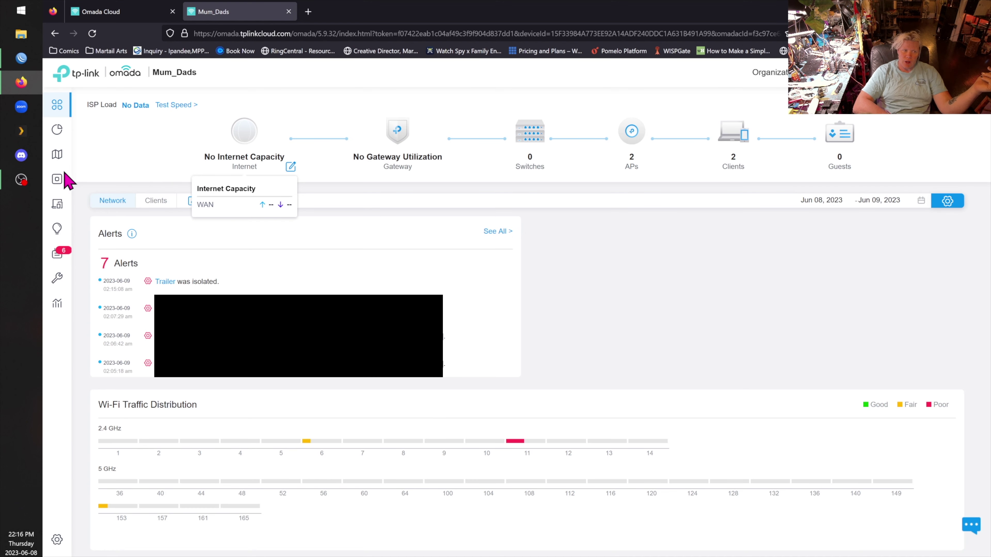
pyautogui.click(60, 184)
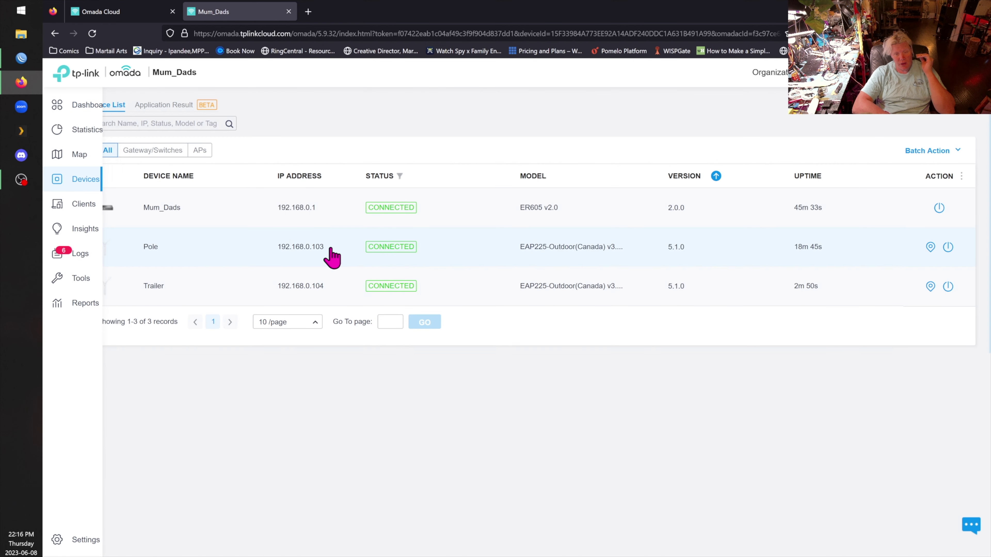